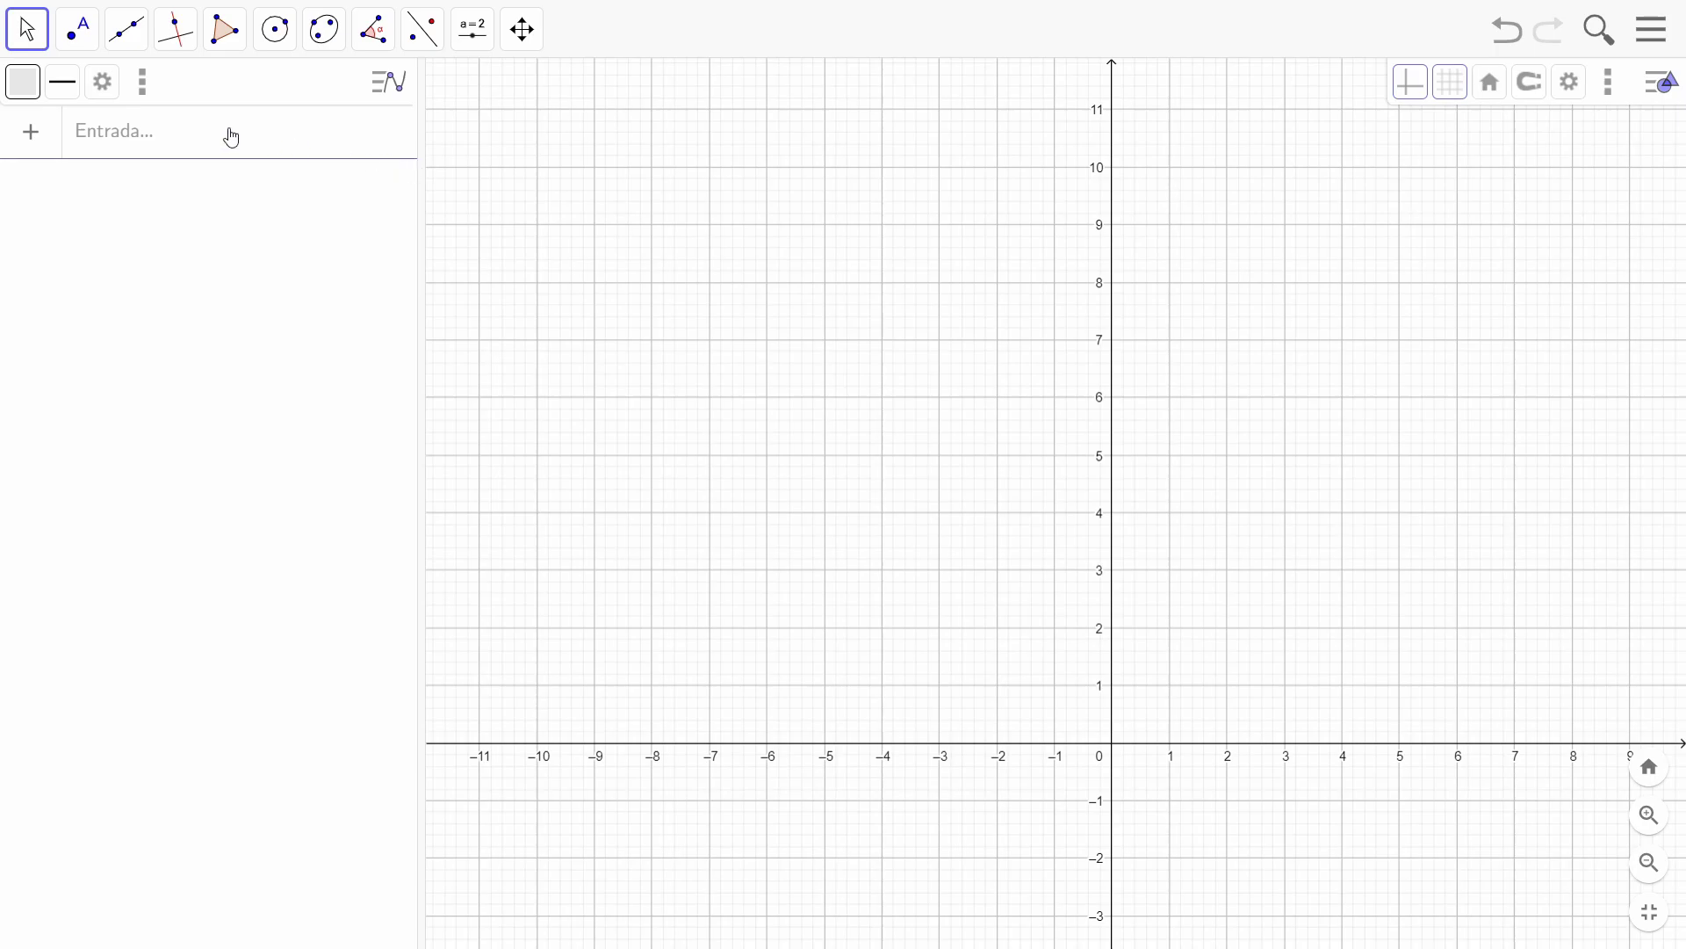
# Step: Plot the exponential function y = 2^x
pyautogui.click(158, 151)
pyautogui.write('y')
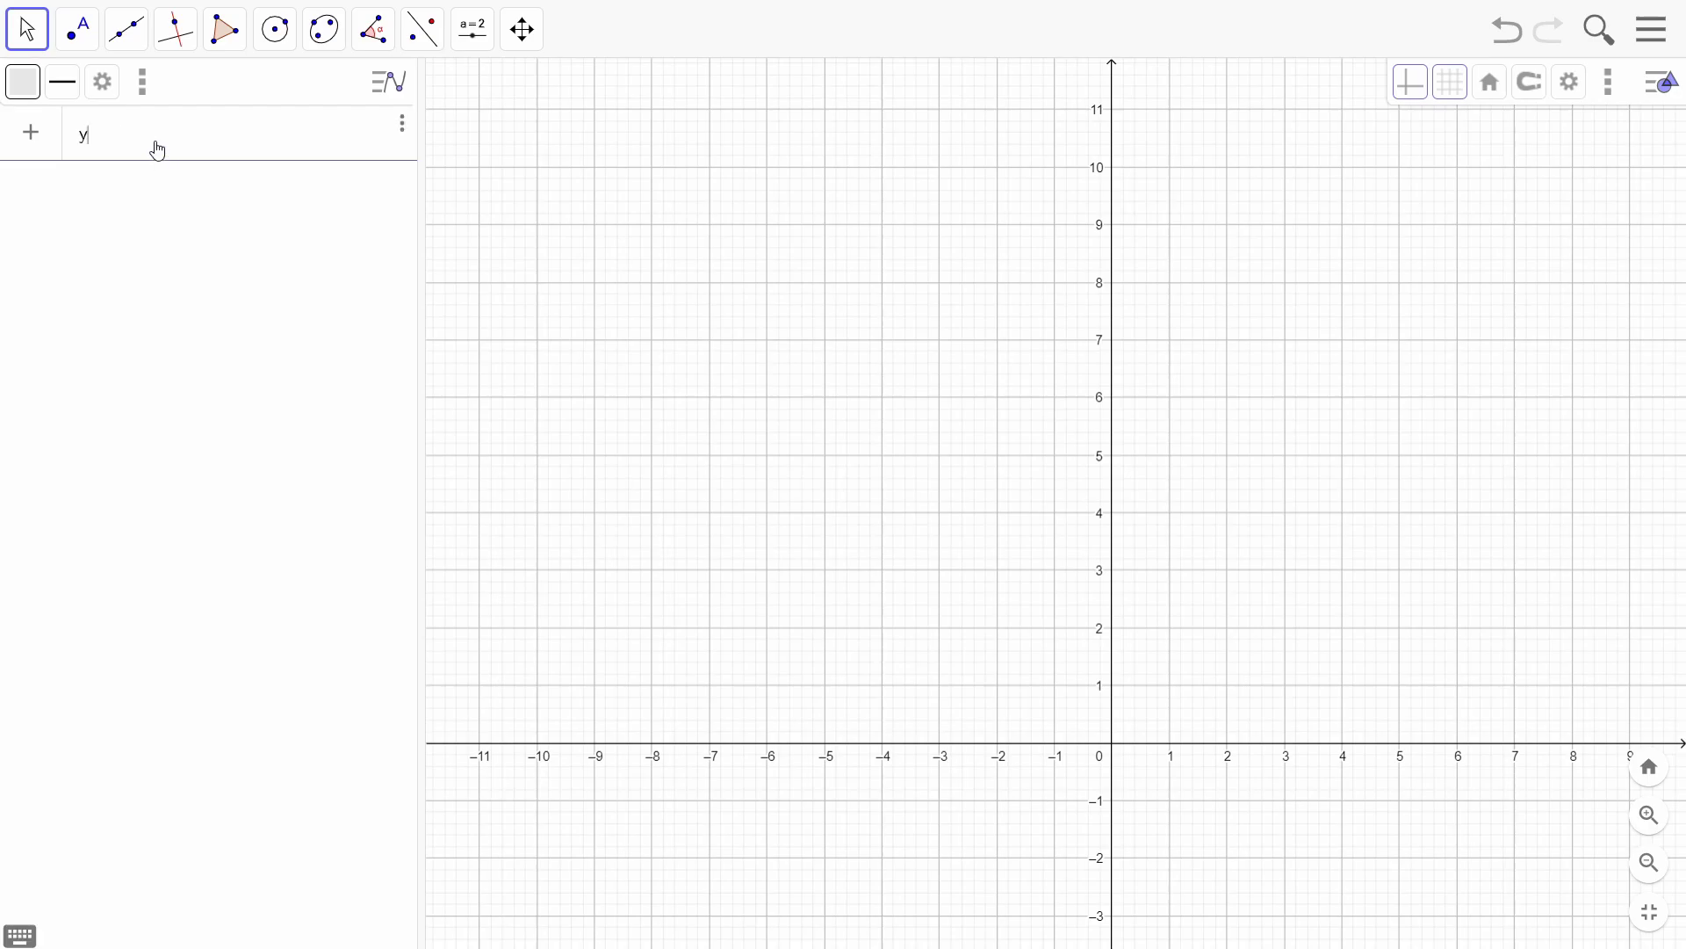
pyautogui.write(' = 2')
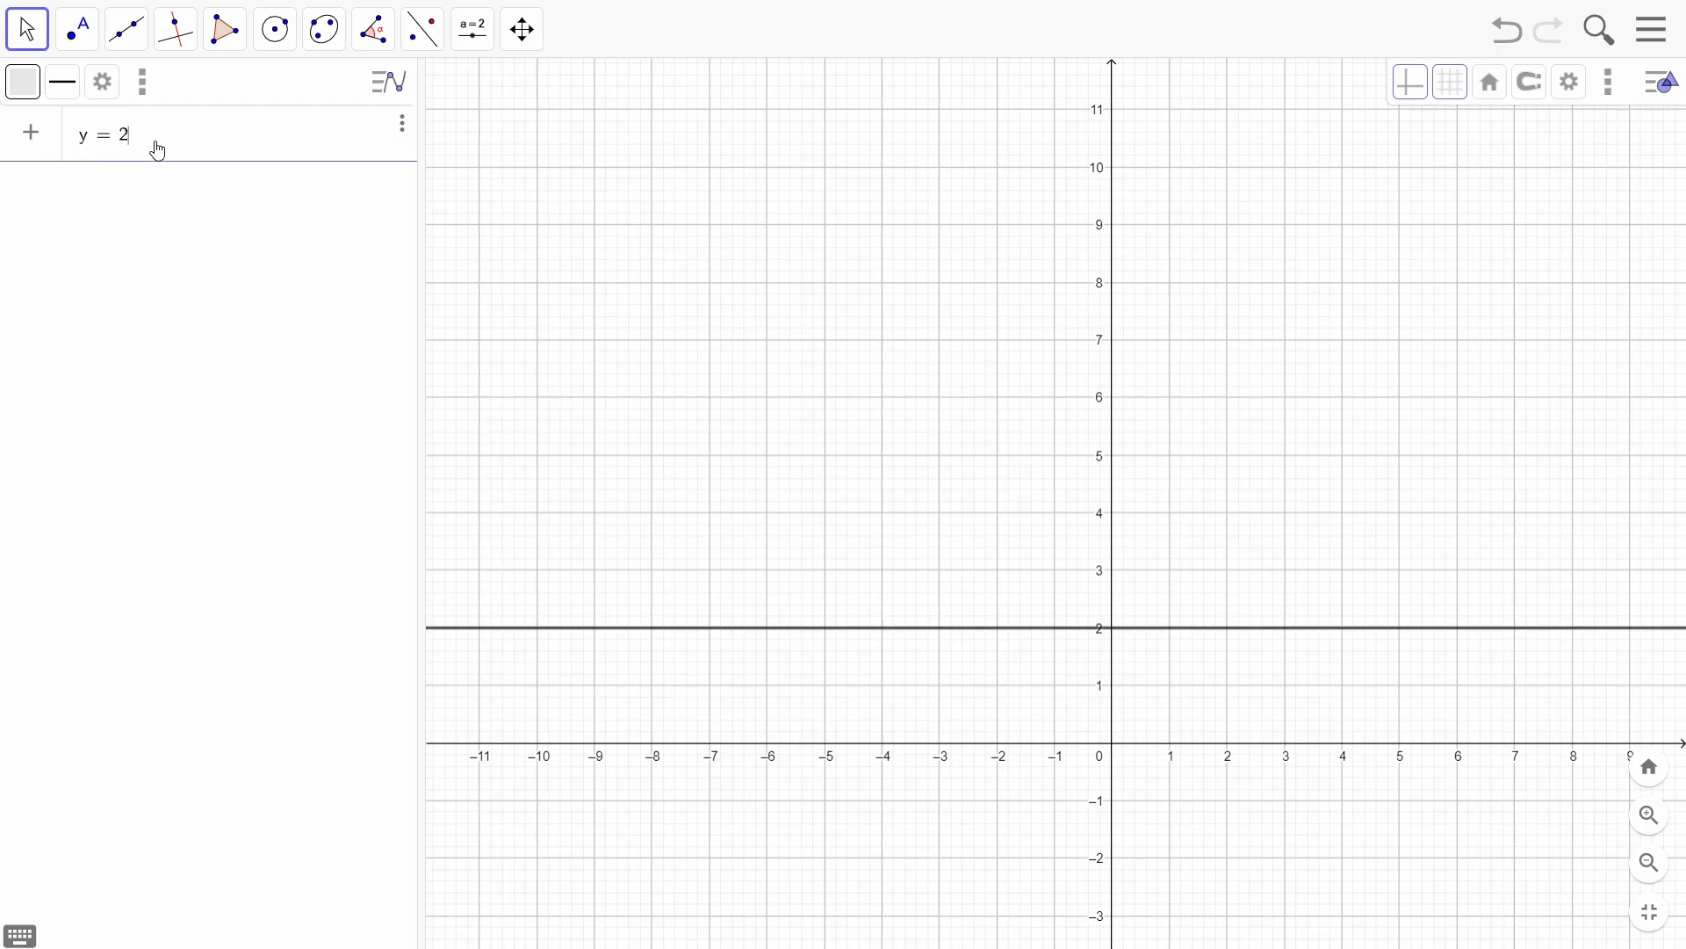
pyautogui.write('^x')
pyautogui.press('Return')
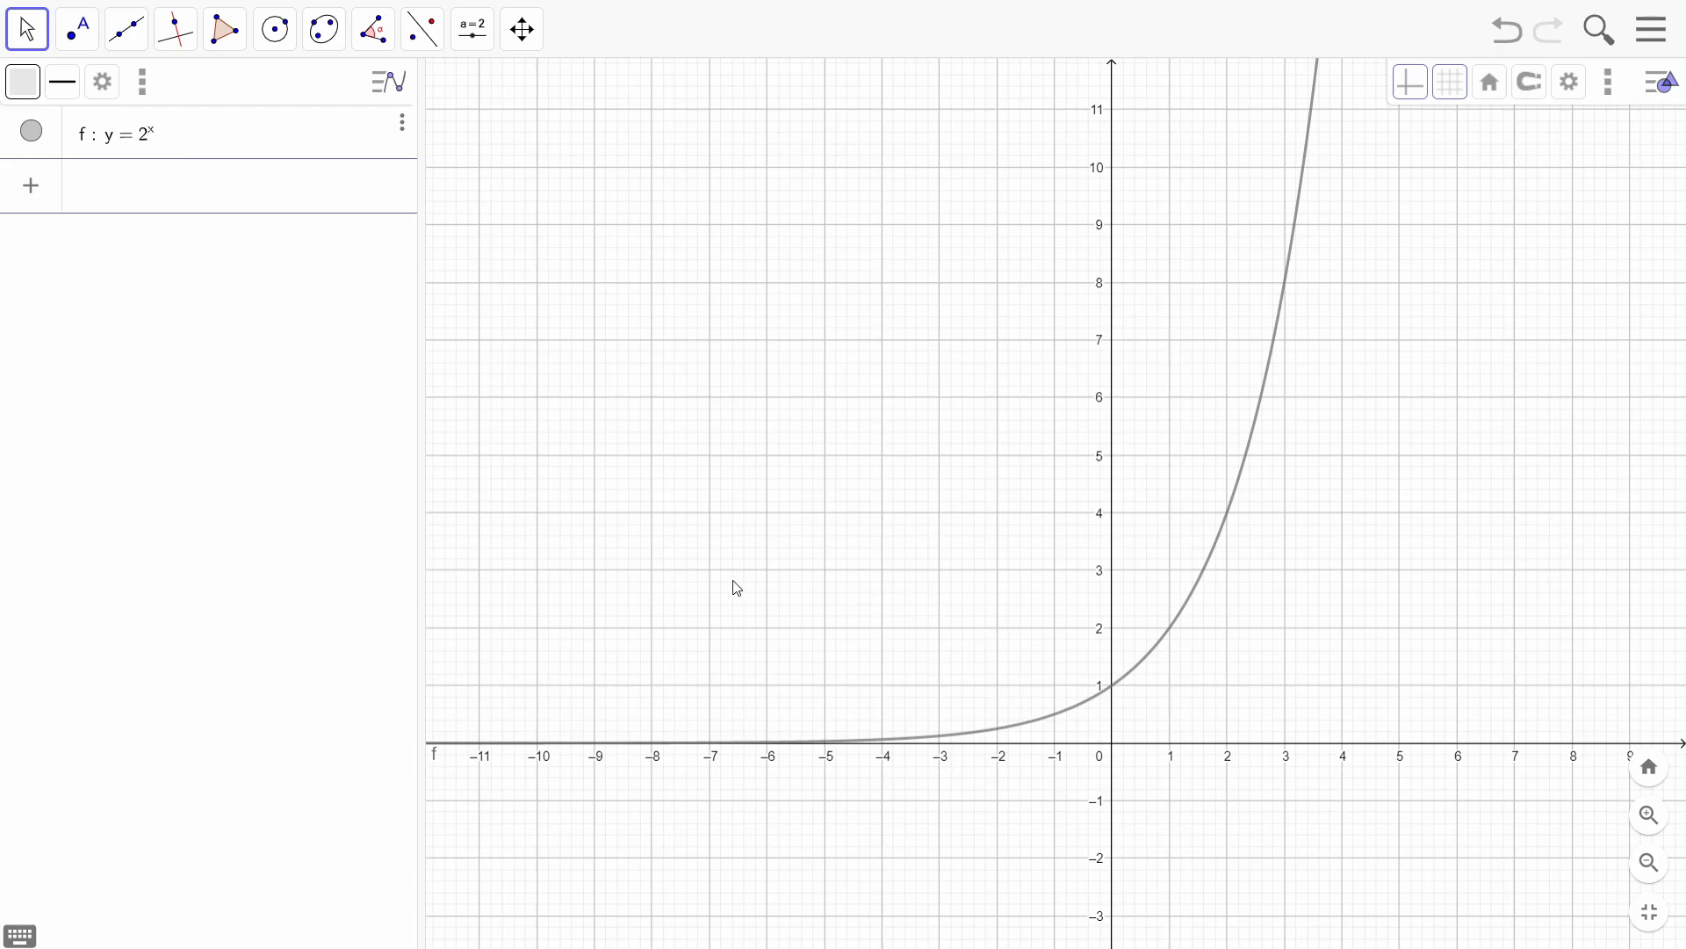
# Step: Add the exponential function y = 4^x to the graph for comparison with y = 2^x
pyautogui.write('y =')
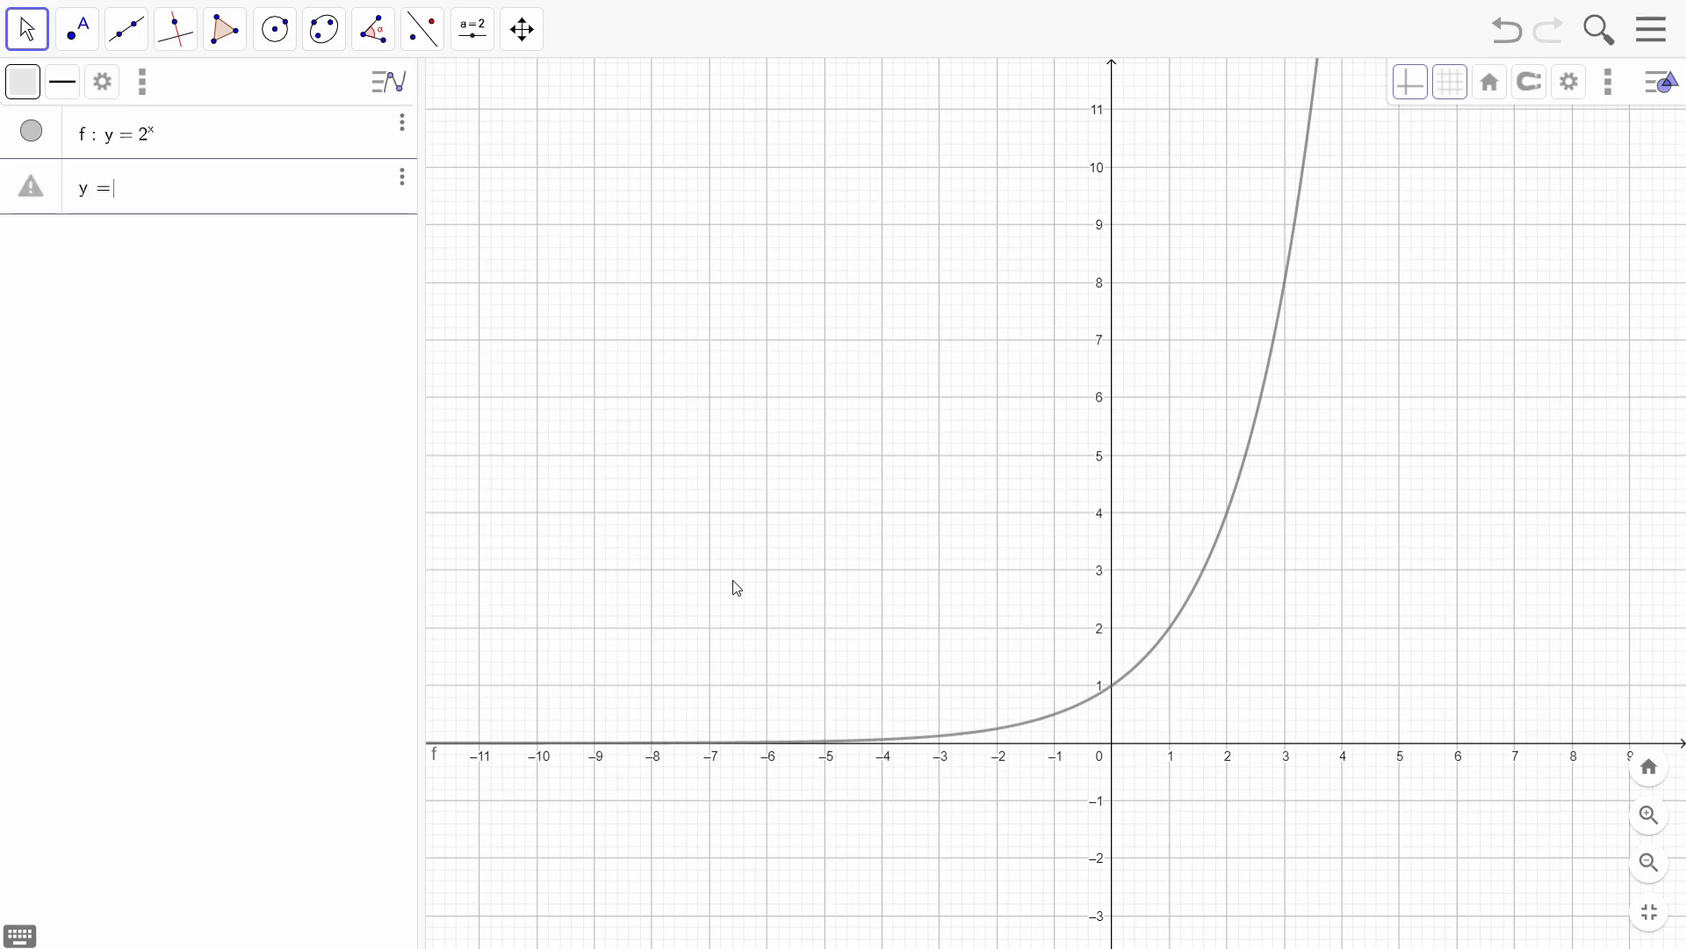
pyautogui.write(' 4^x')
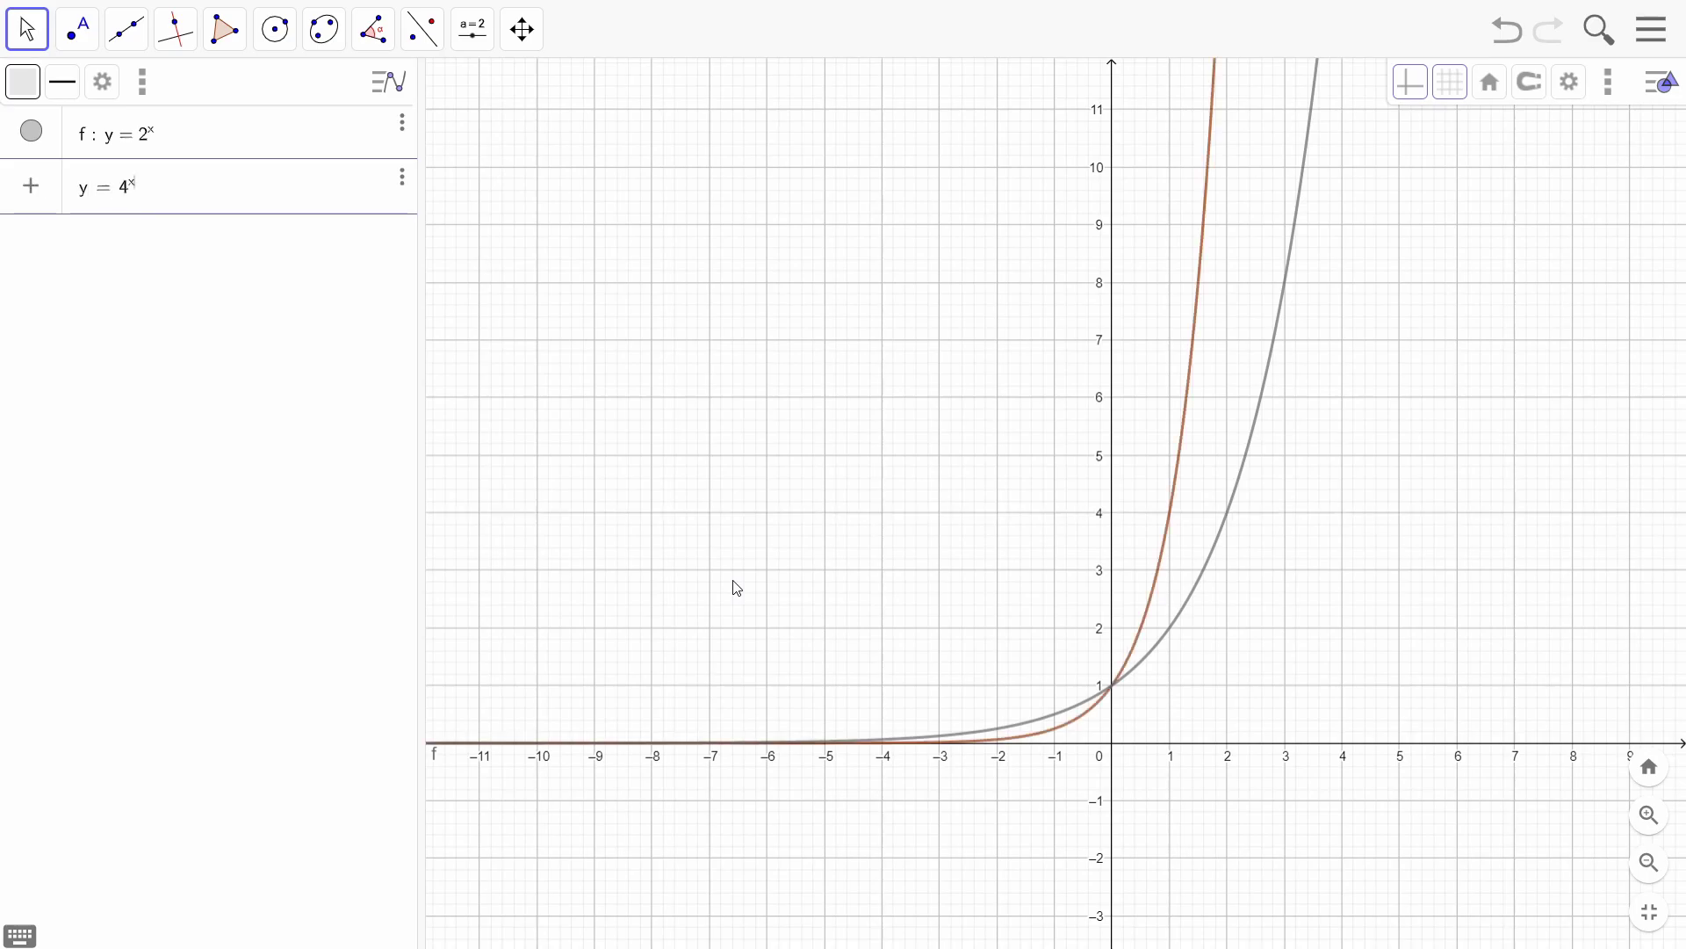
pyautogui.press('Return')
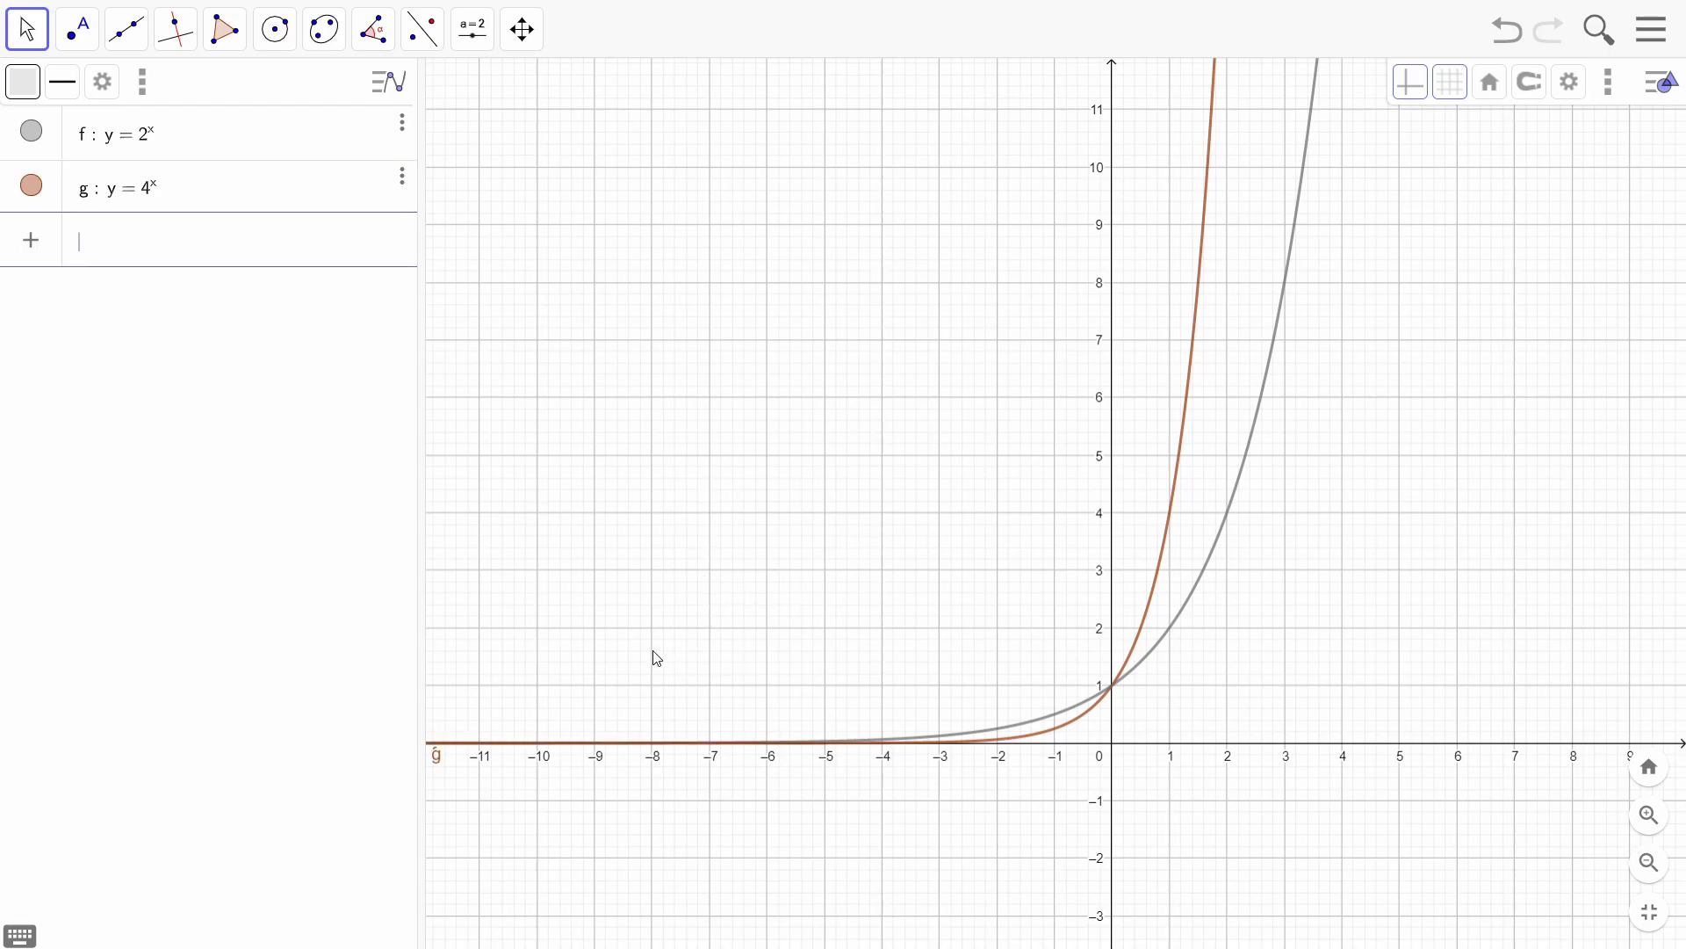
pyautogui.click(1648, 817)
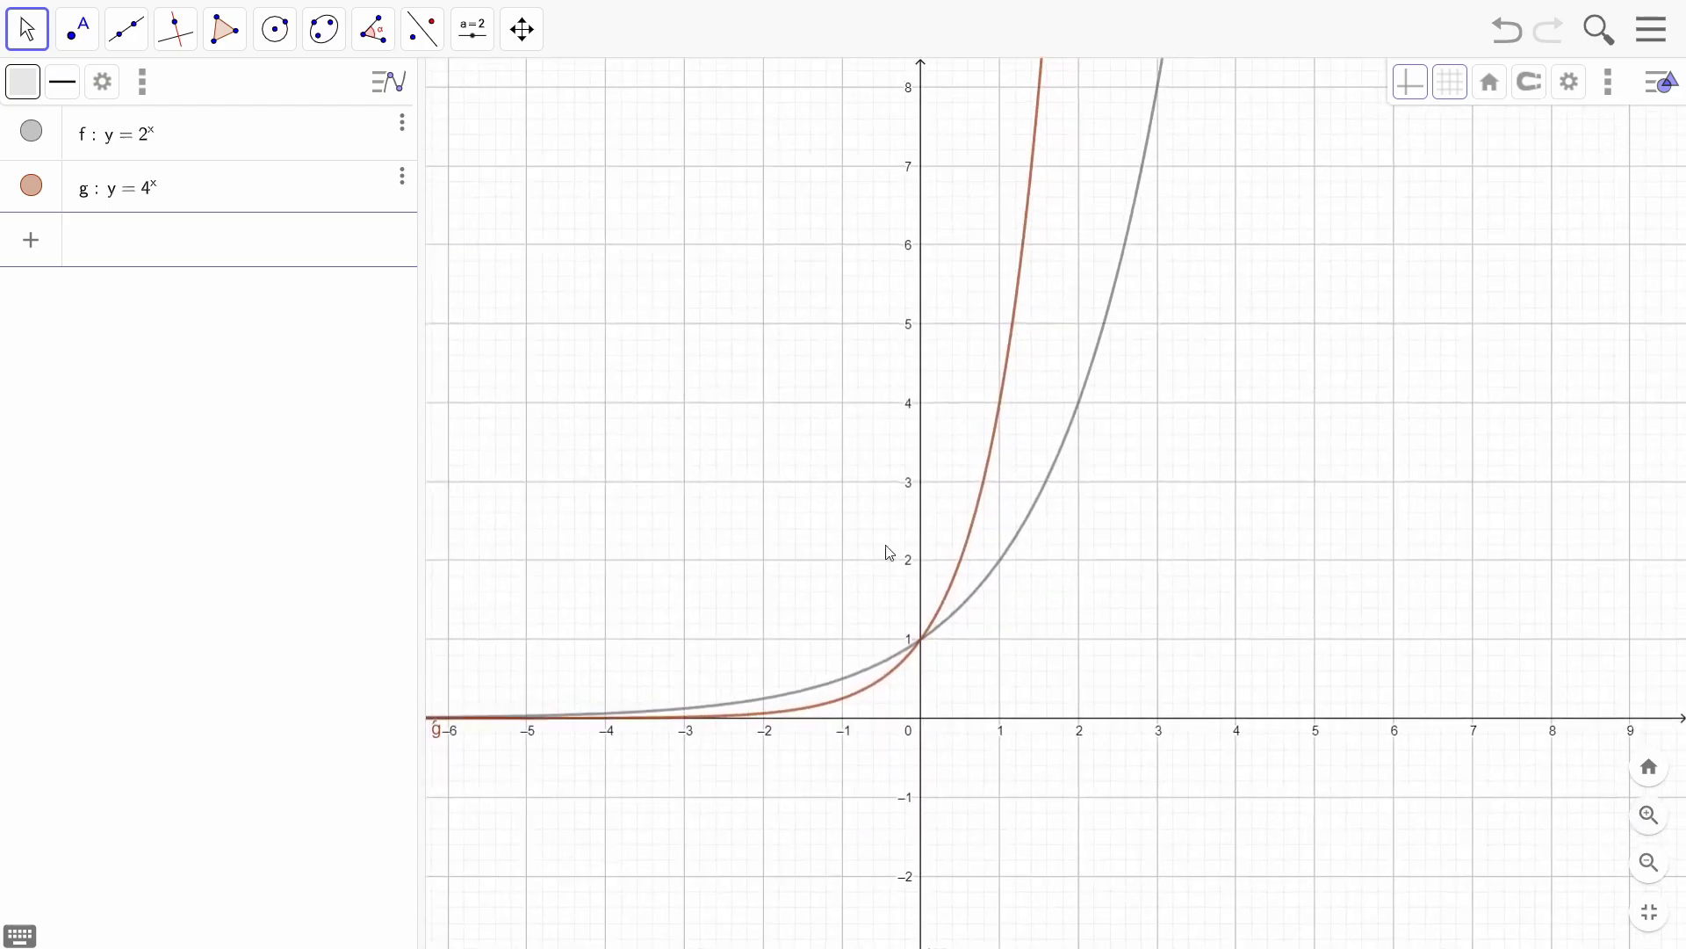
pyautogui.moveTo(990, 658); pyautogui.dragTo(1110, 696)
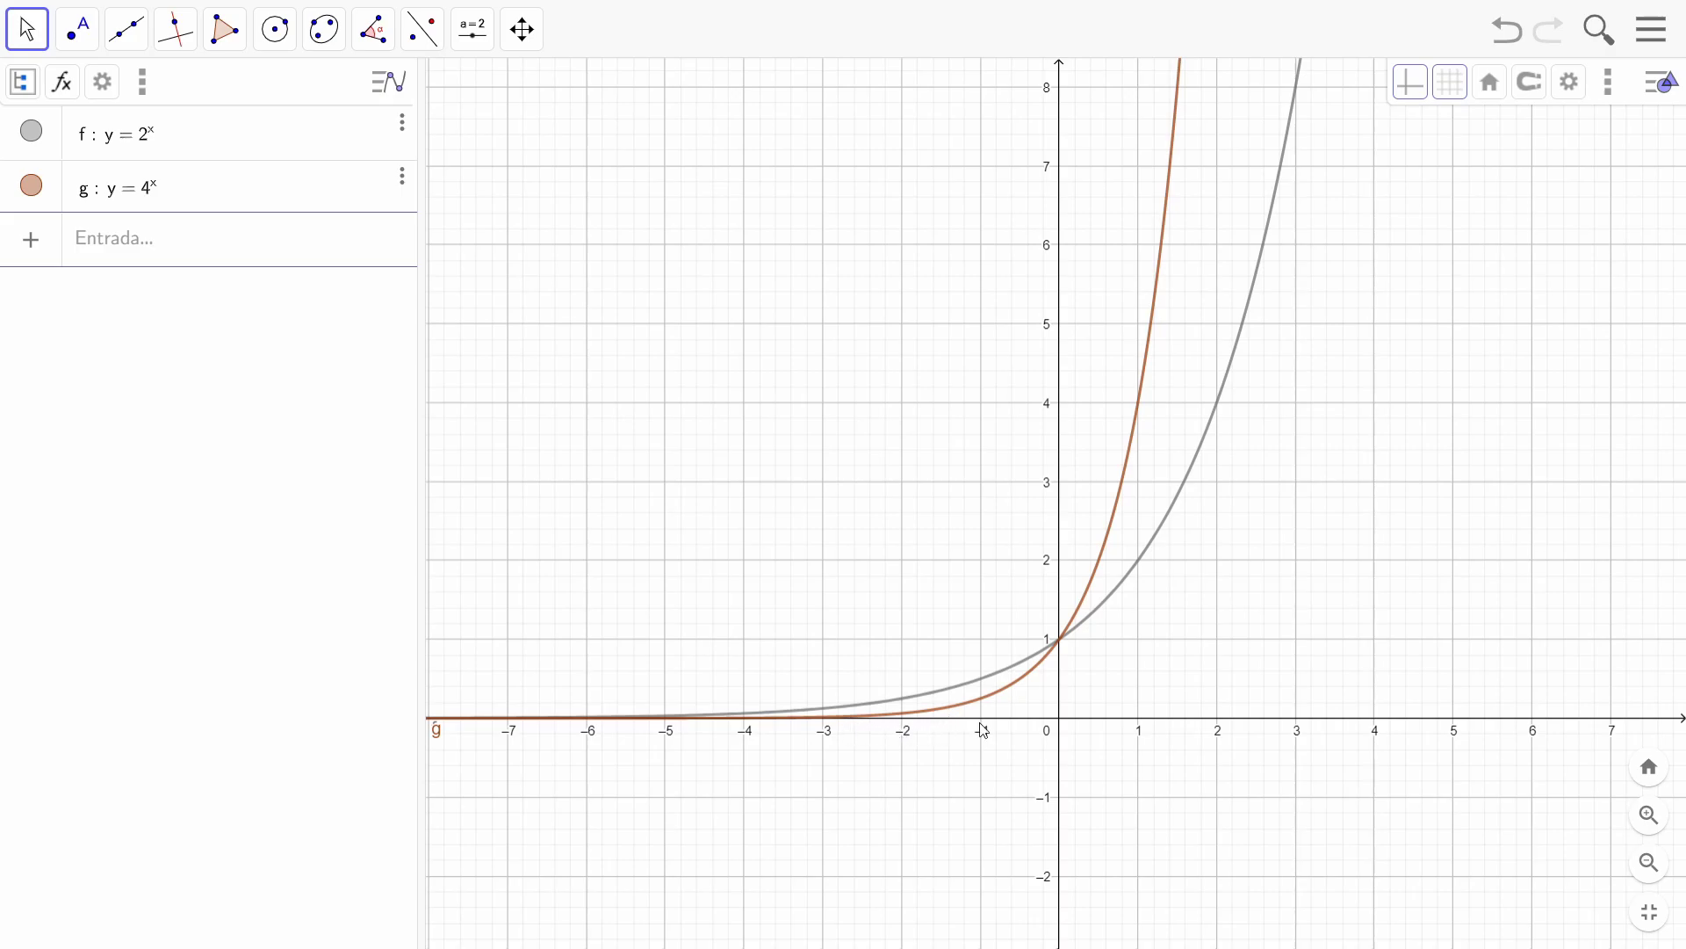
pyautogui.moveTo(937, 776); pyautogui.dragTo(976, 770)
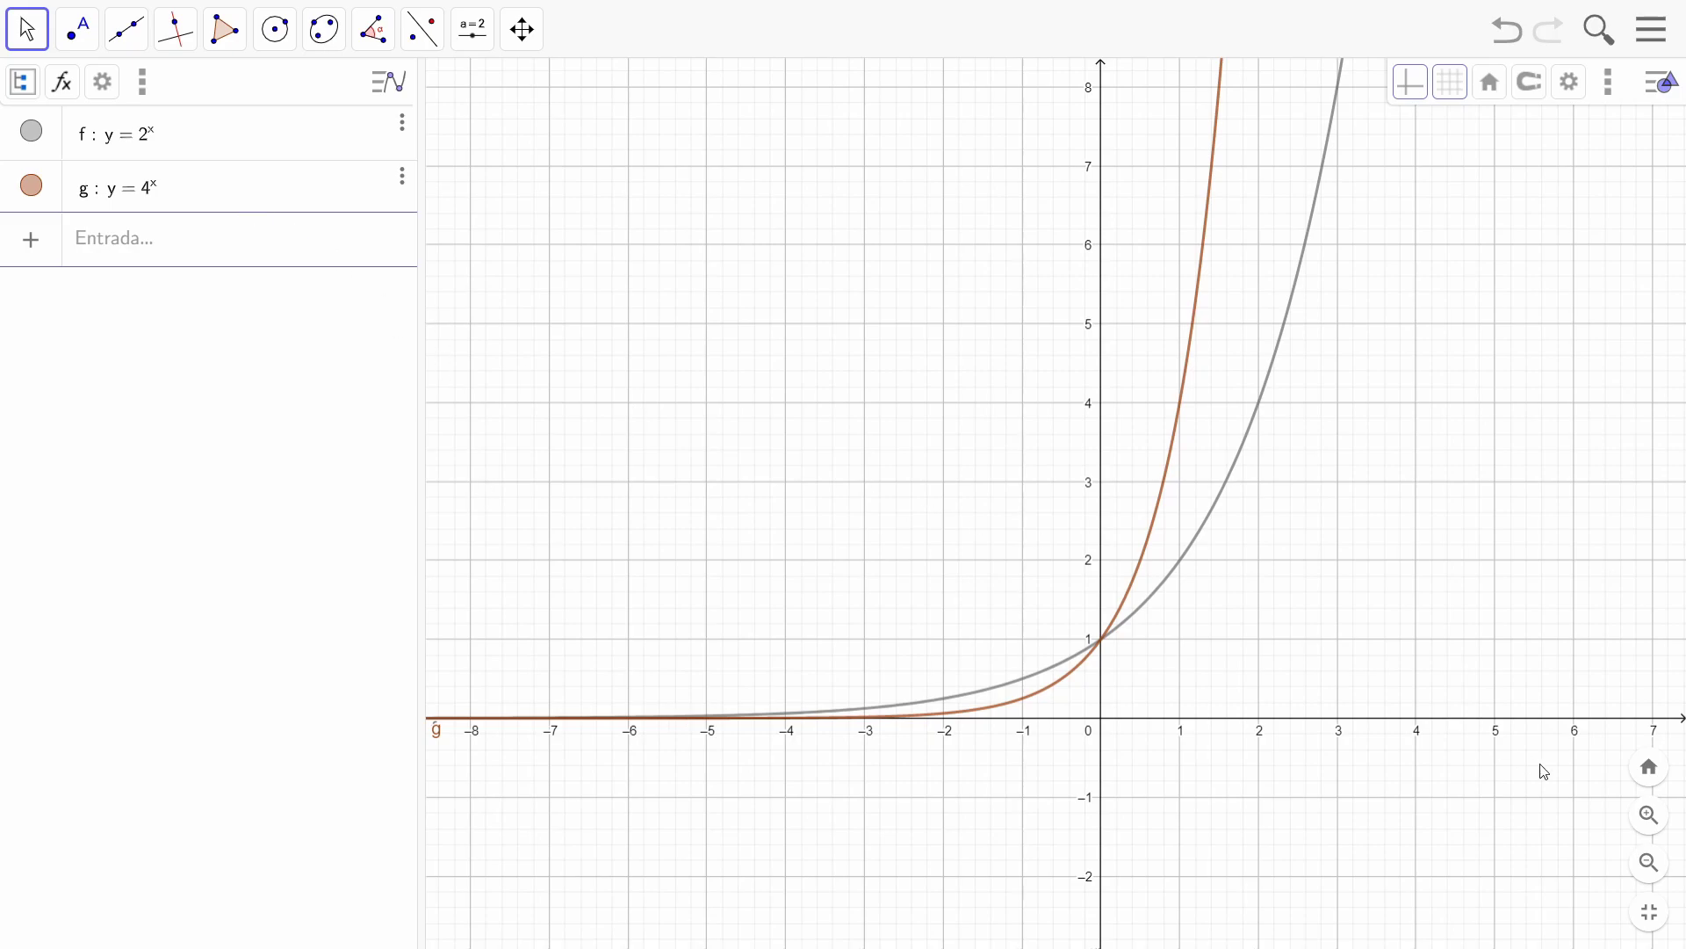
# Step: Delete the function y = 4^x and plot the line y = 3x + 1 in its place
pyautogui.click(401, 178)
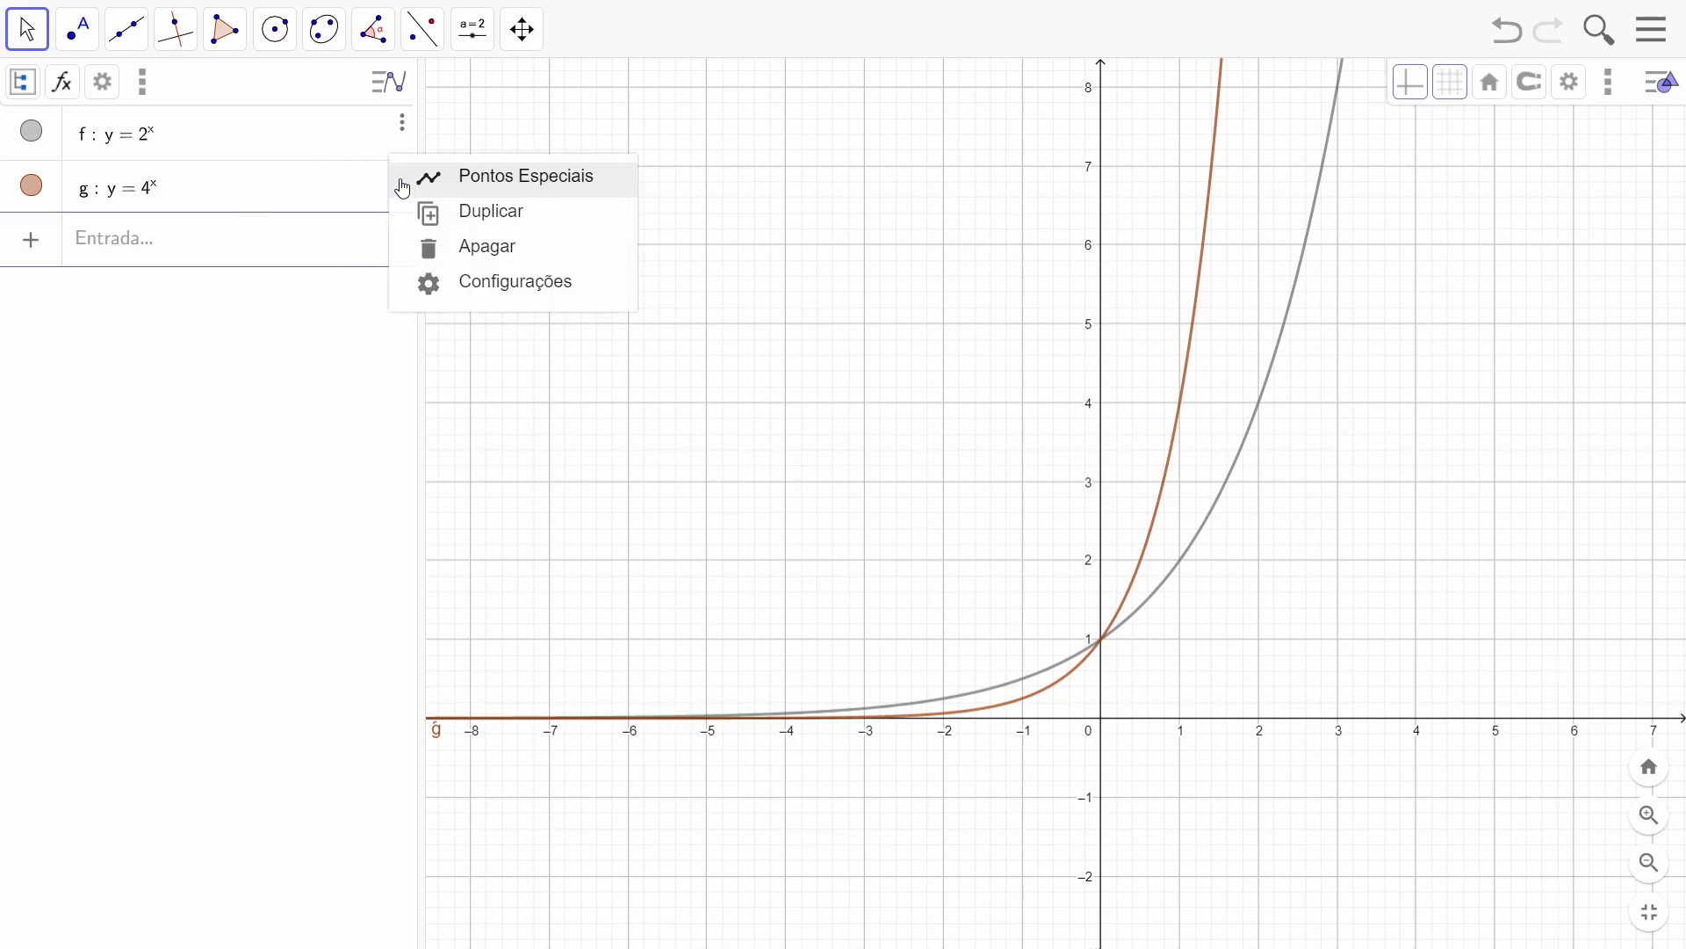
pyautogui.click(428, 247)
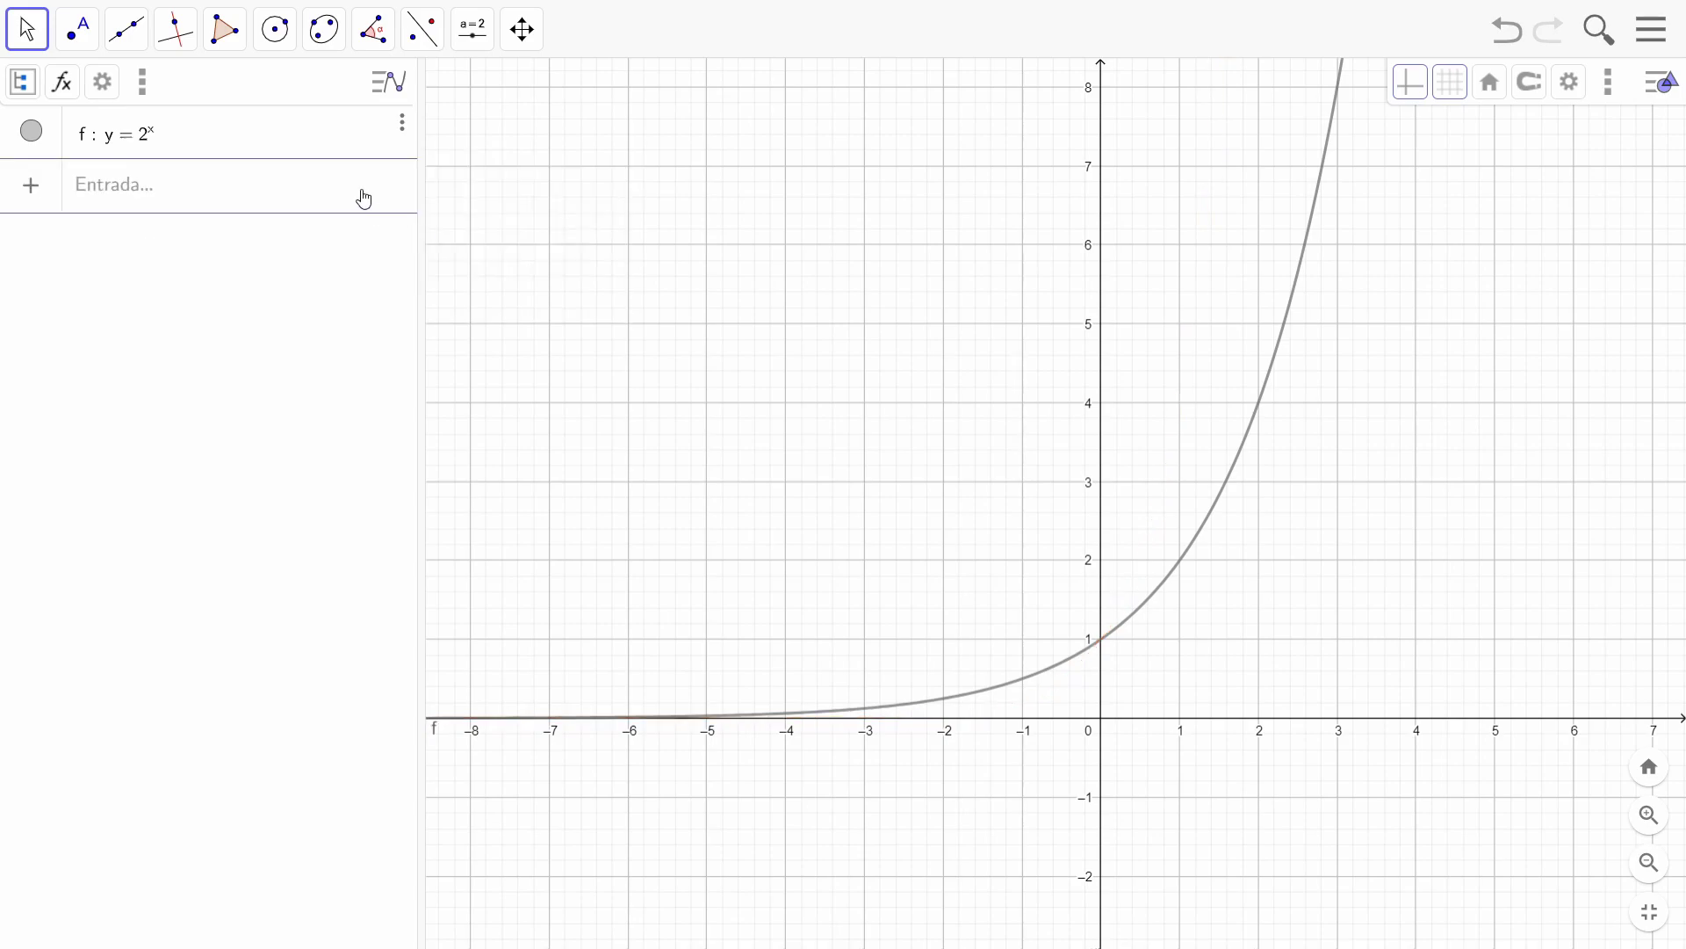
pyautogui.click(261, 197)
pyautogui.write('y')
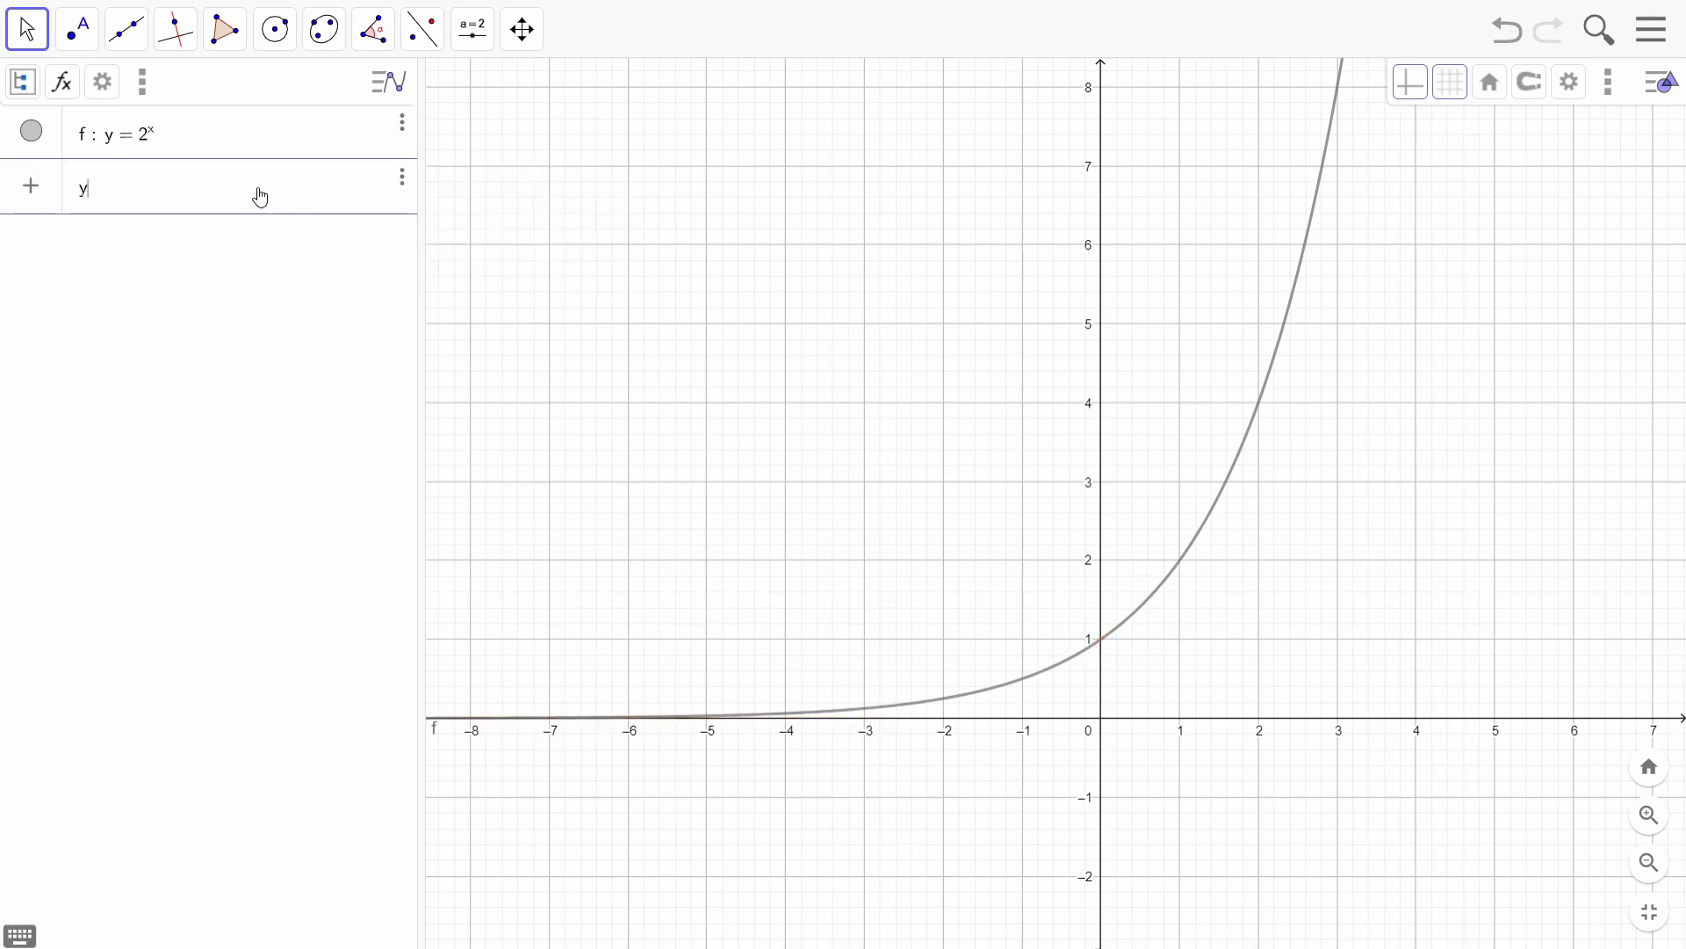
pyautogui.write(' = 3x + ')
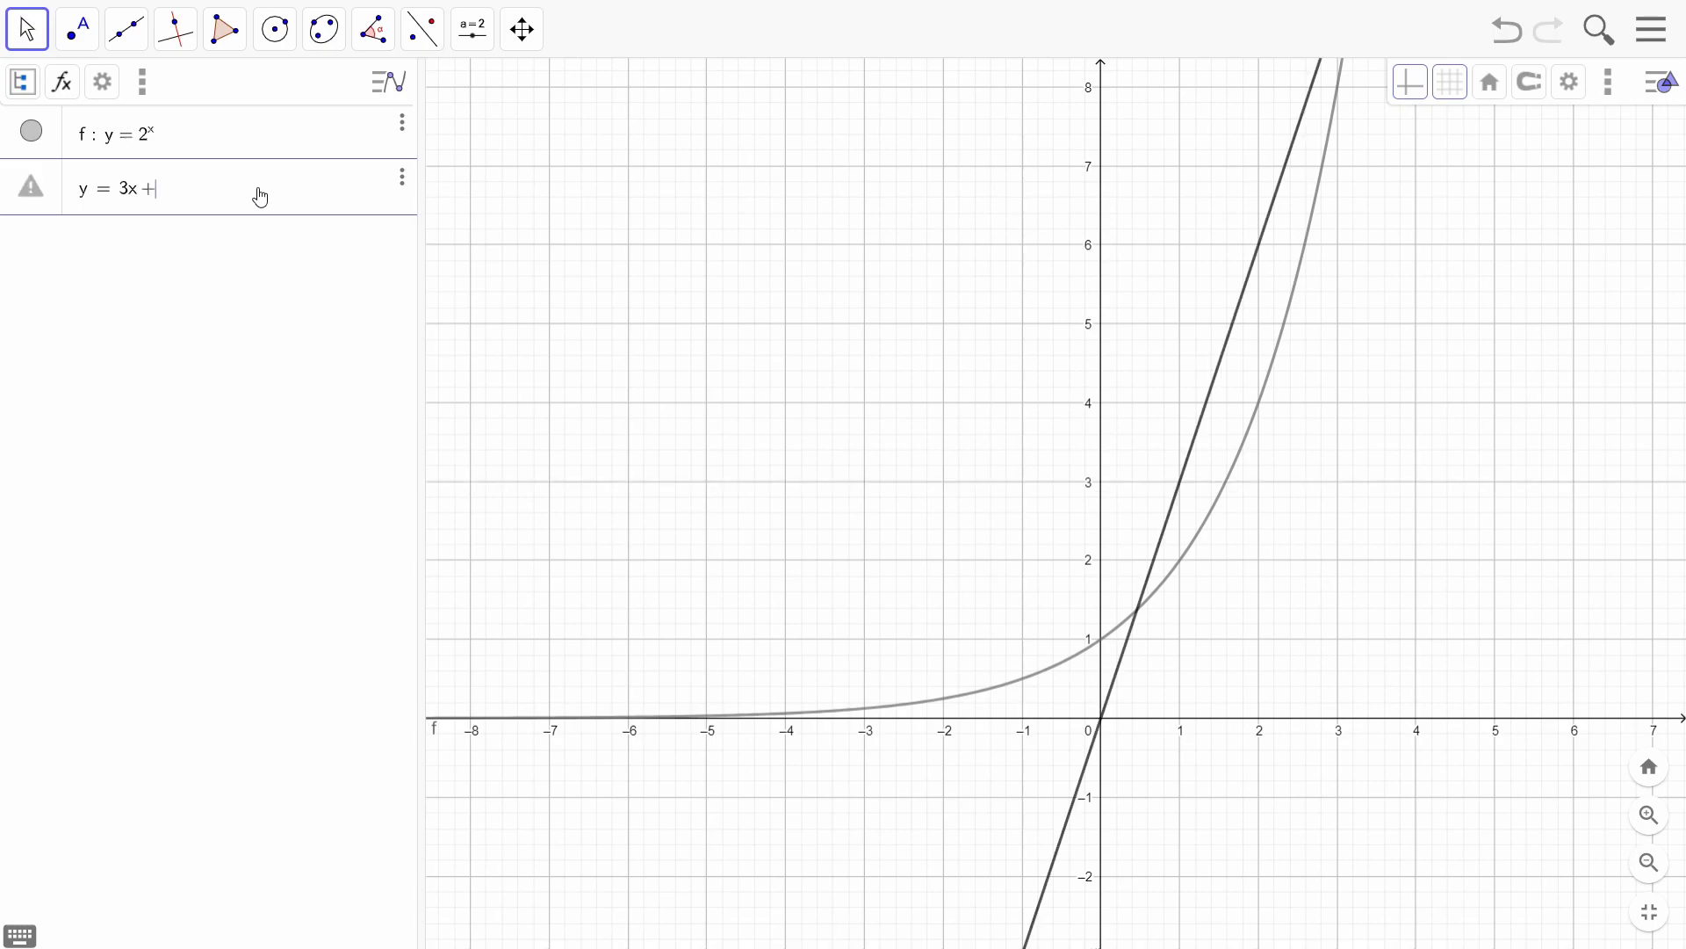
pyautogui.write('1')
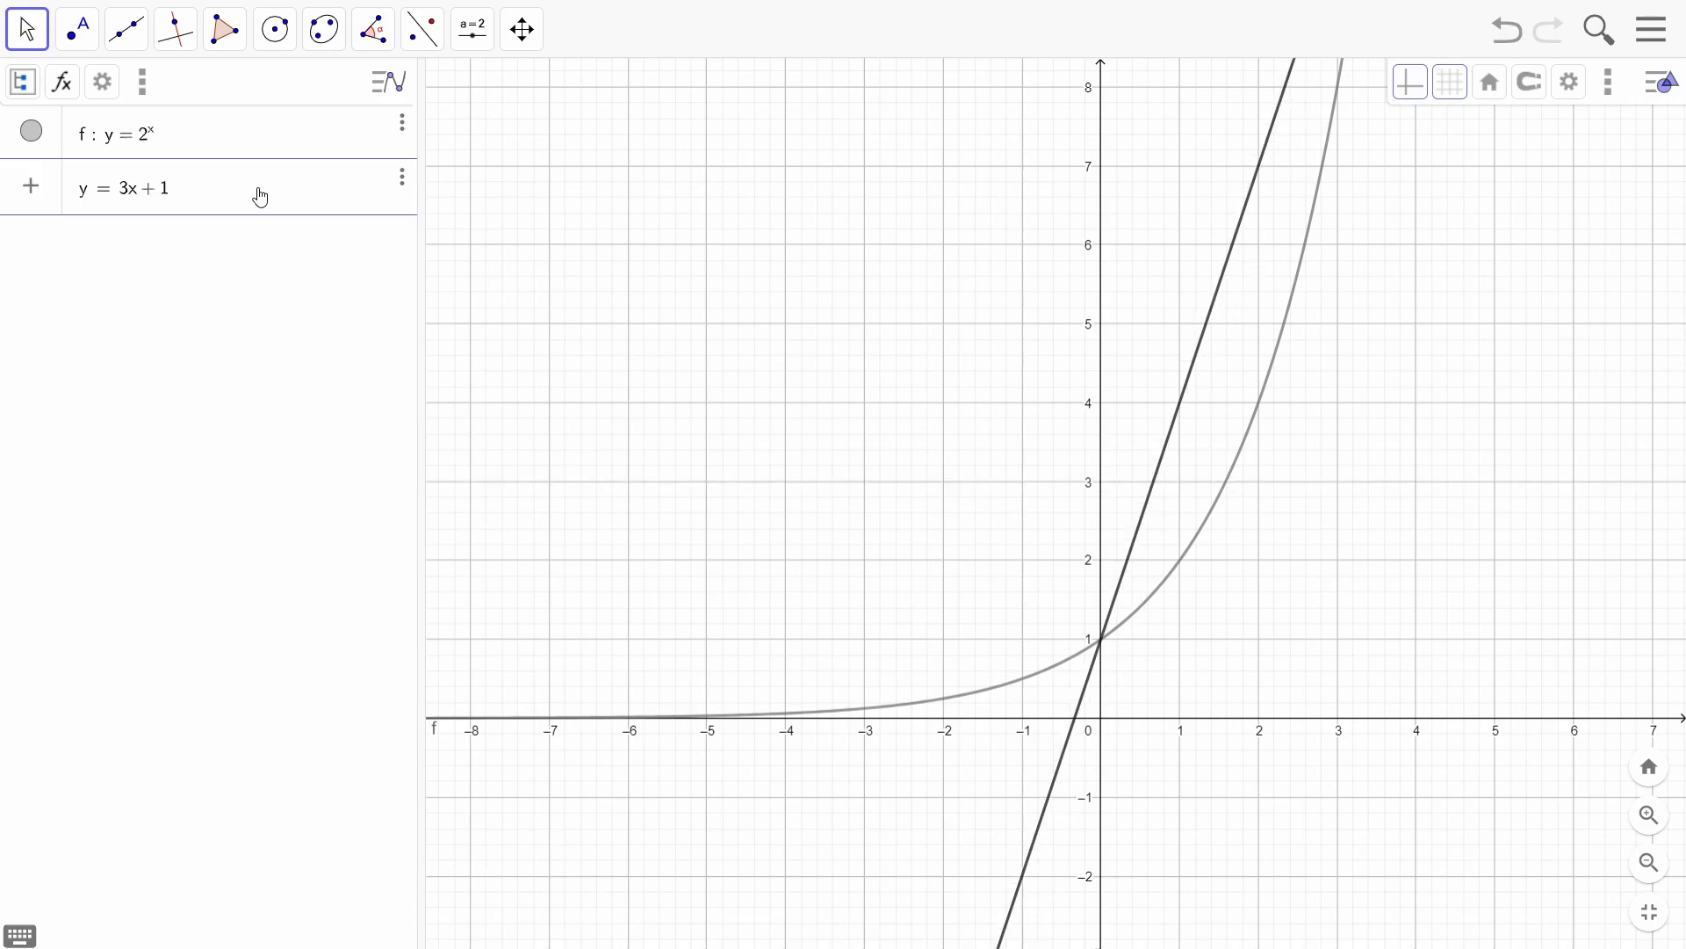
pyautogui.press('Return')
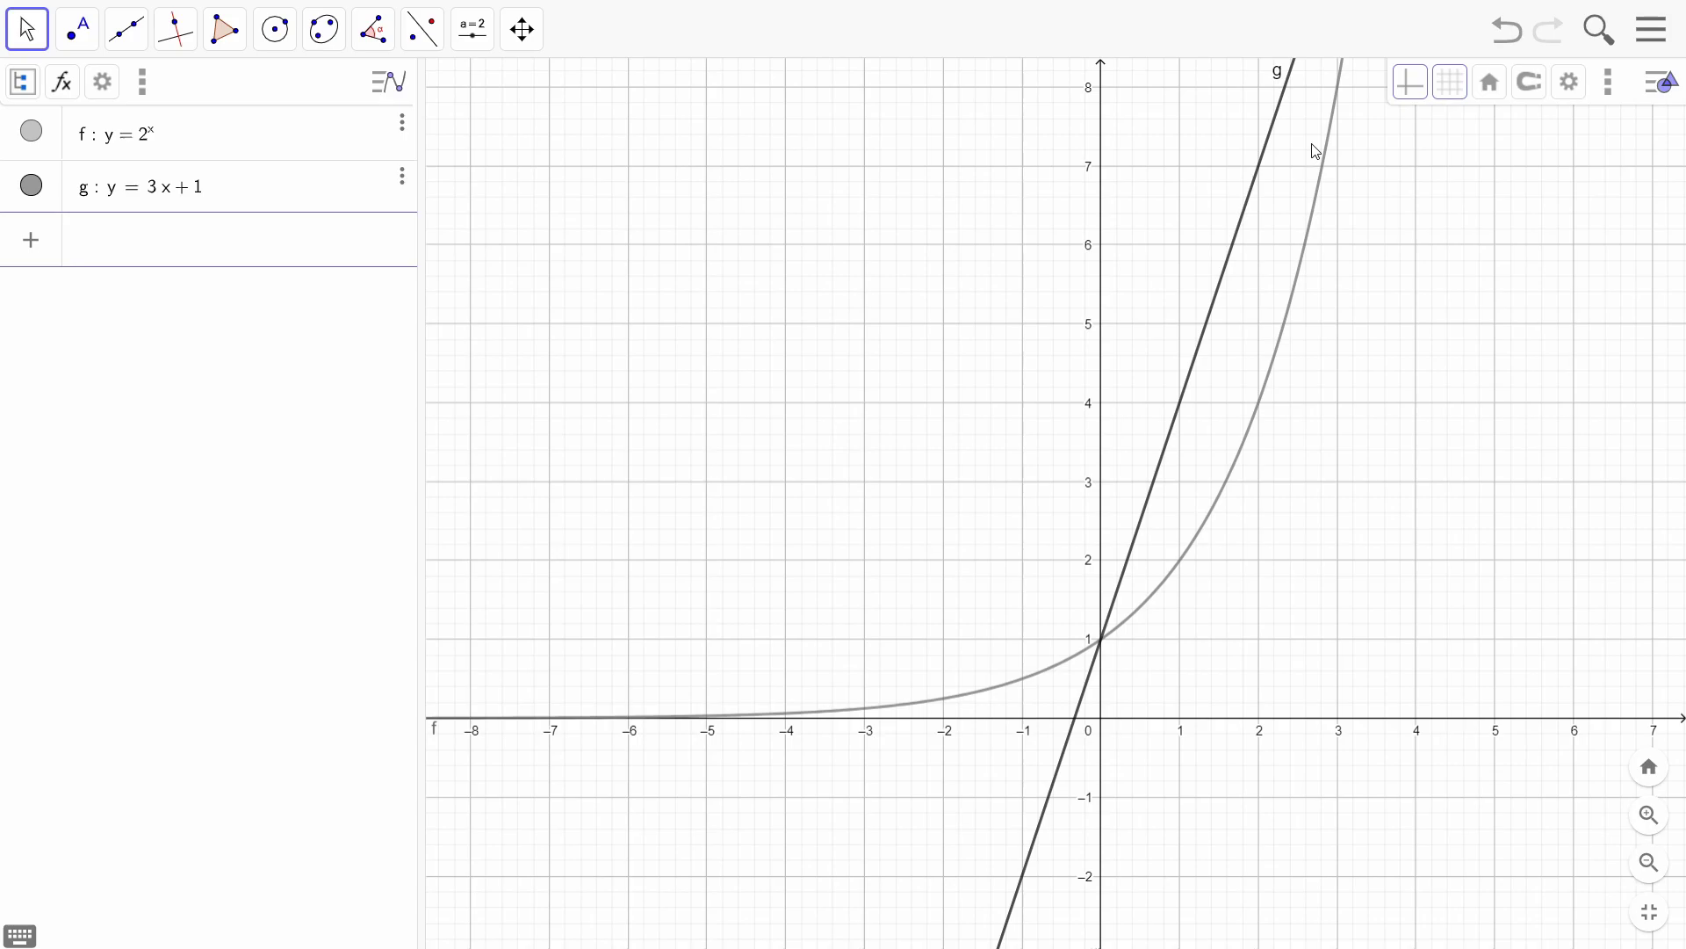
# Step: Change the colour of the line y = 3x + 1 to green (0, 255, 0)
pyautogui.moveTo(1388, 278); pyautogui.dragTo(1283, 478)
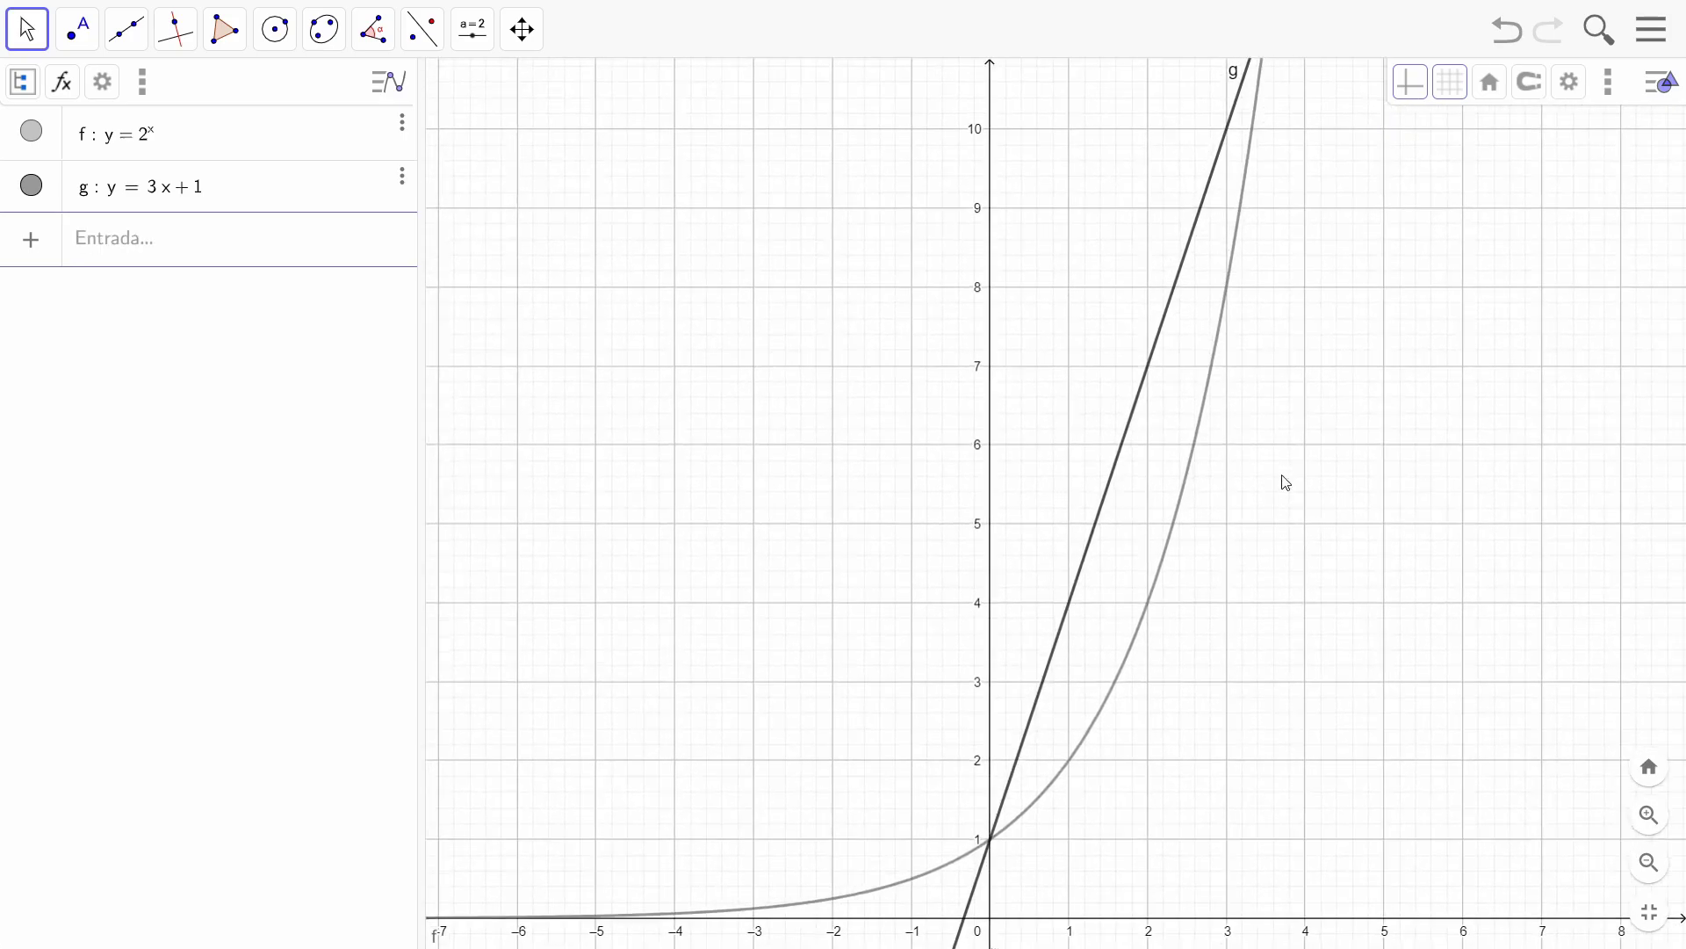
pyautogui.click(1648, 864)
pyautogui.moveTo(1460, 645); pyautogui.dragTo(1331, 690)
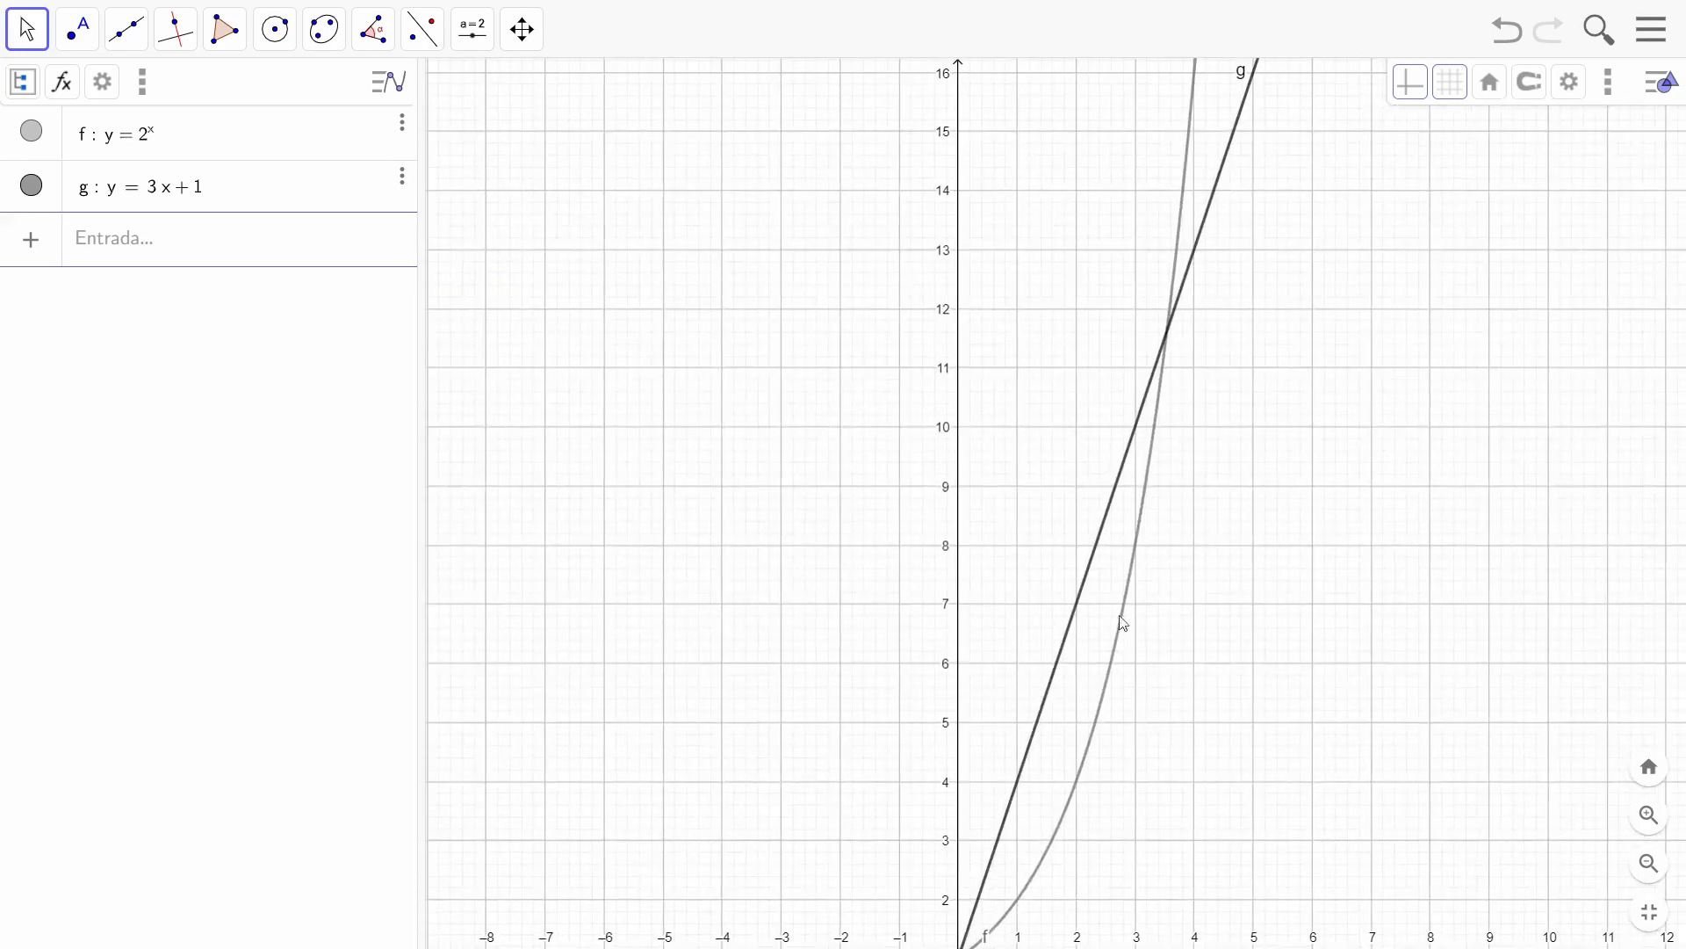
pyautogui.rightClick(35, 192)
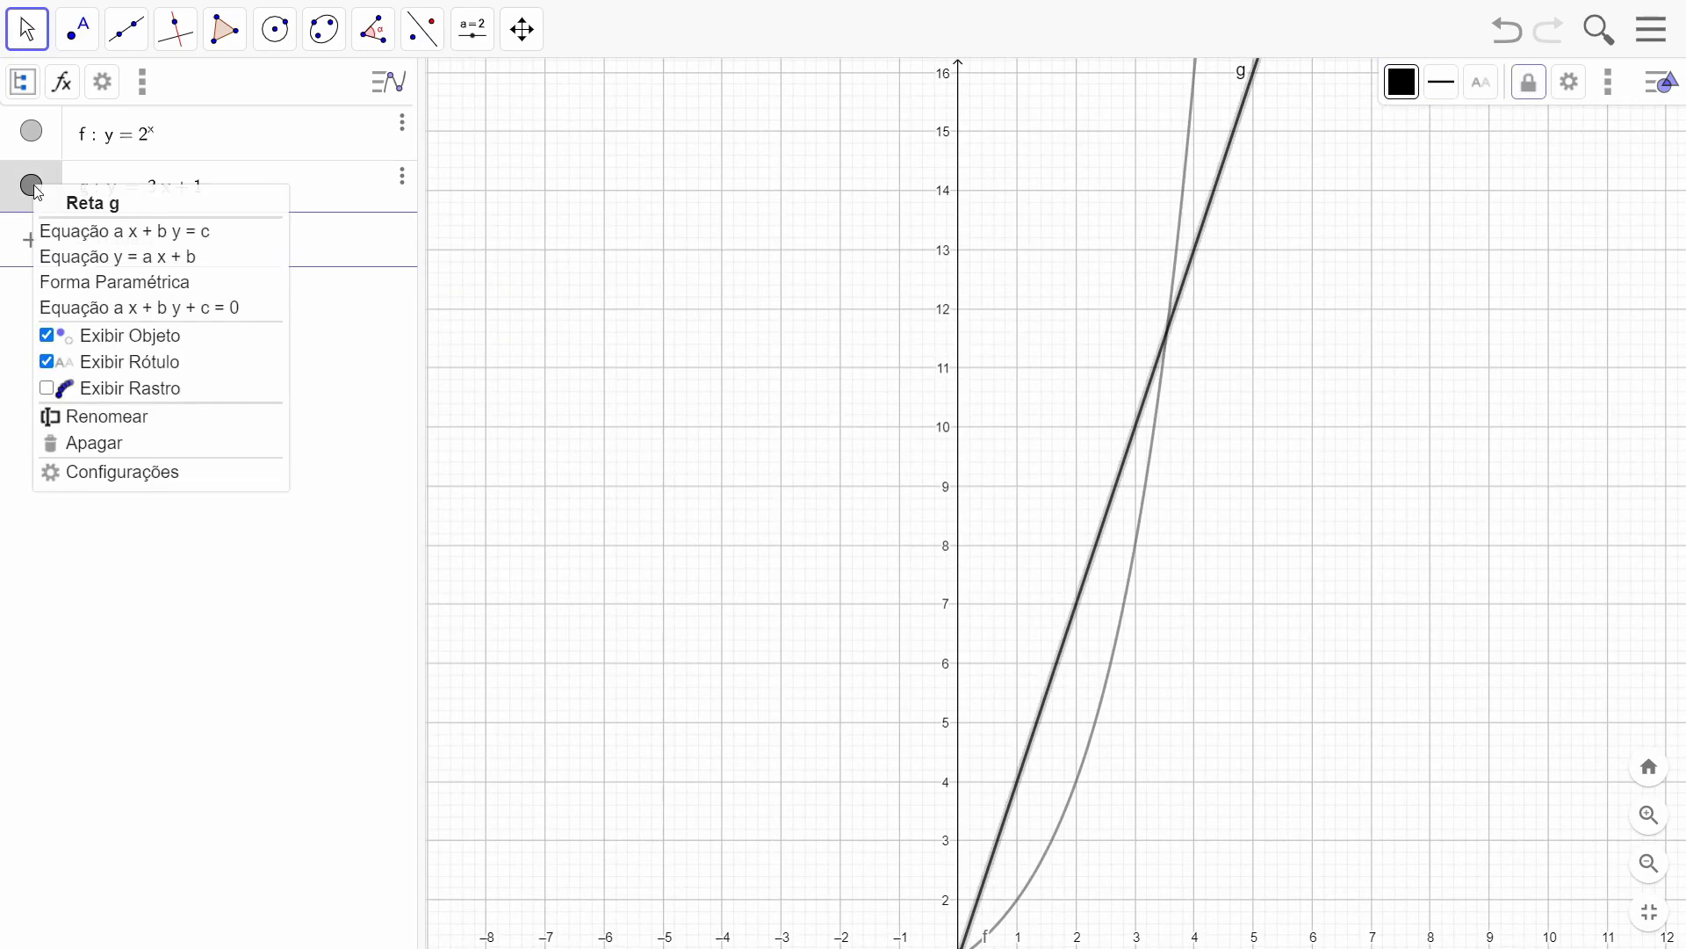
pyautogui.click(65, 483)
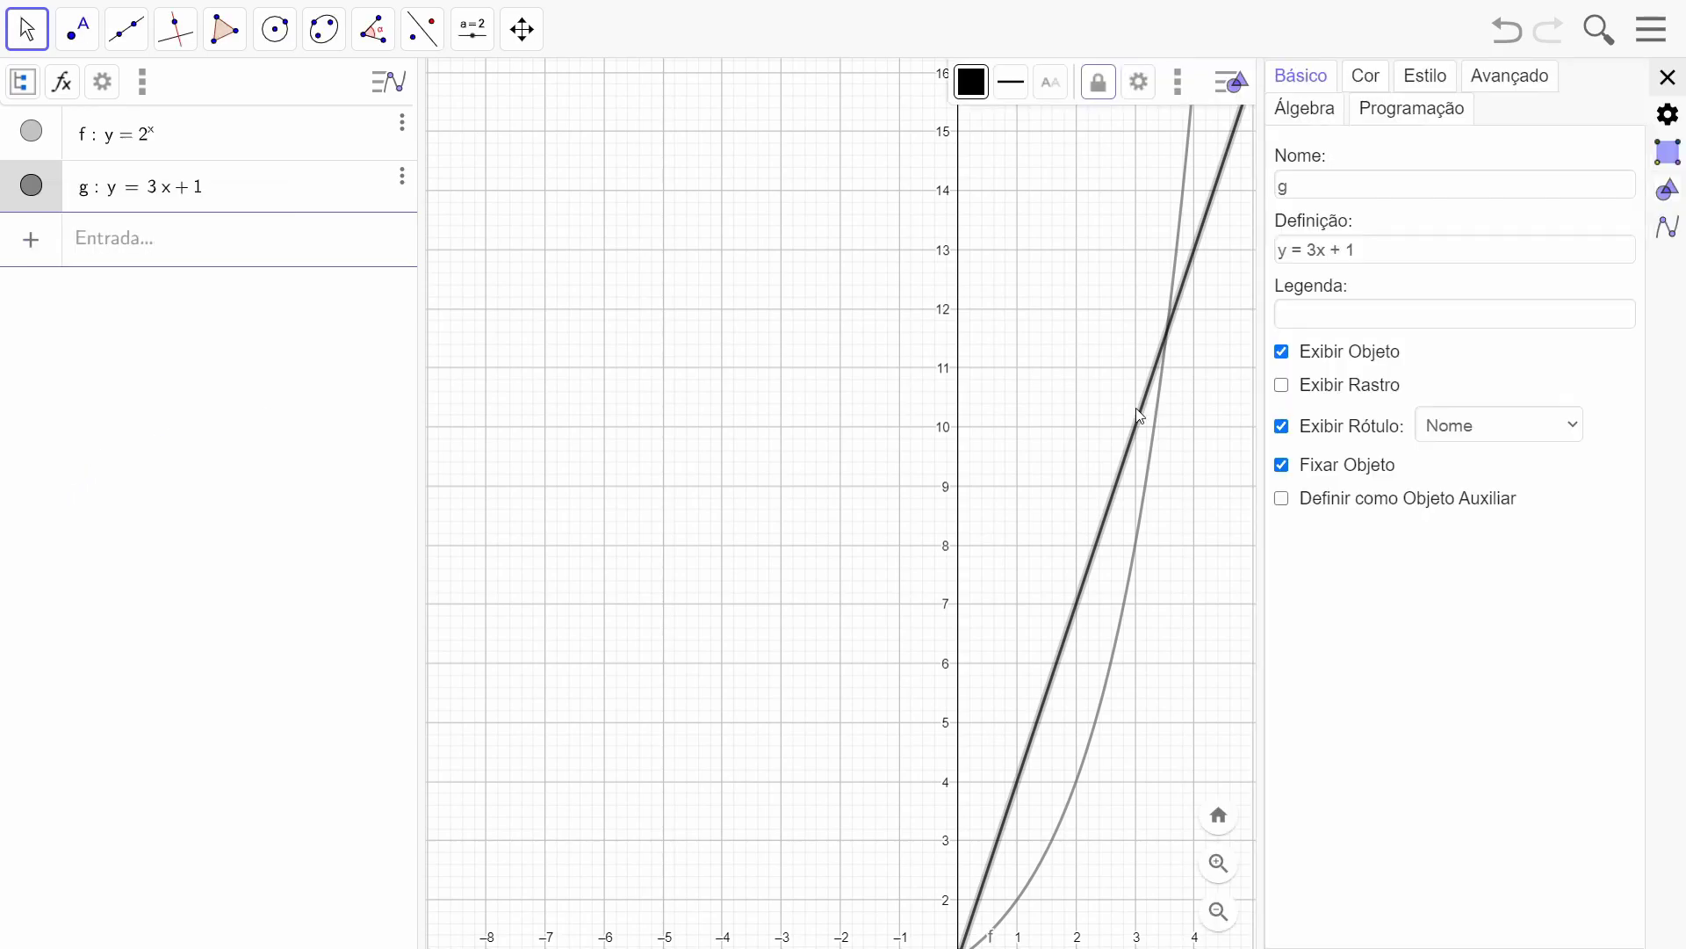
pyautogui.click(1362, 86)
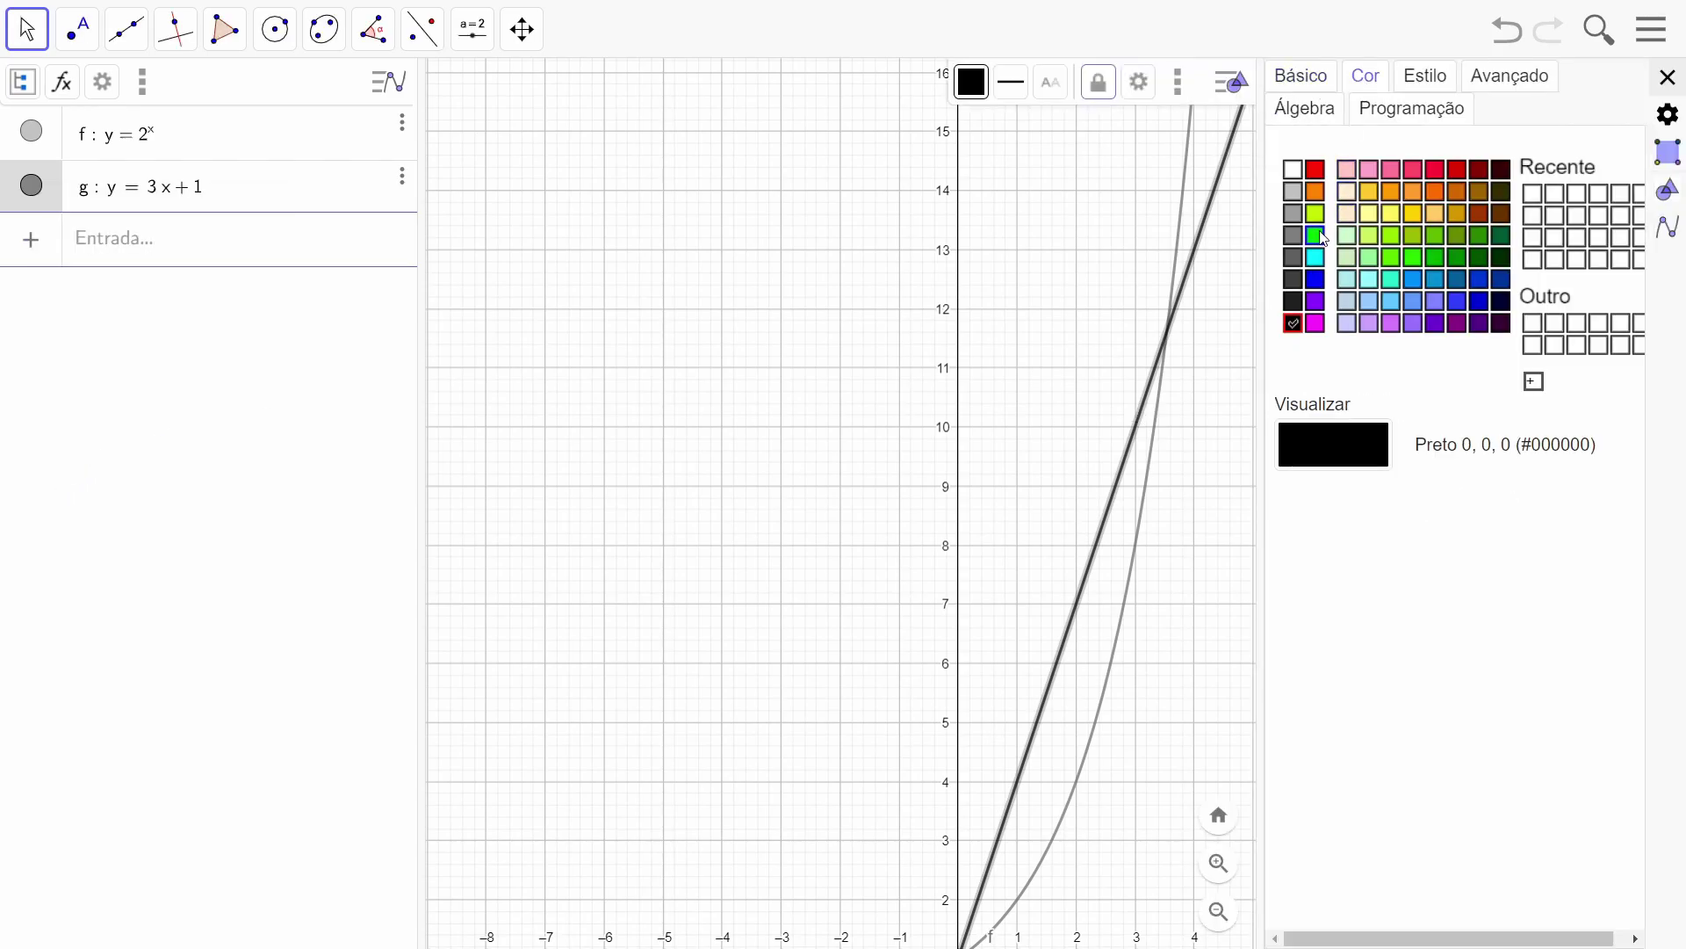
pyautogui.click(1316, 235)
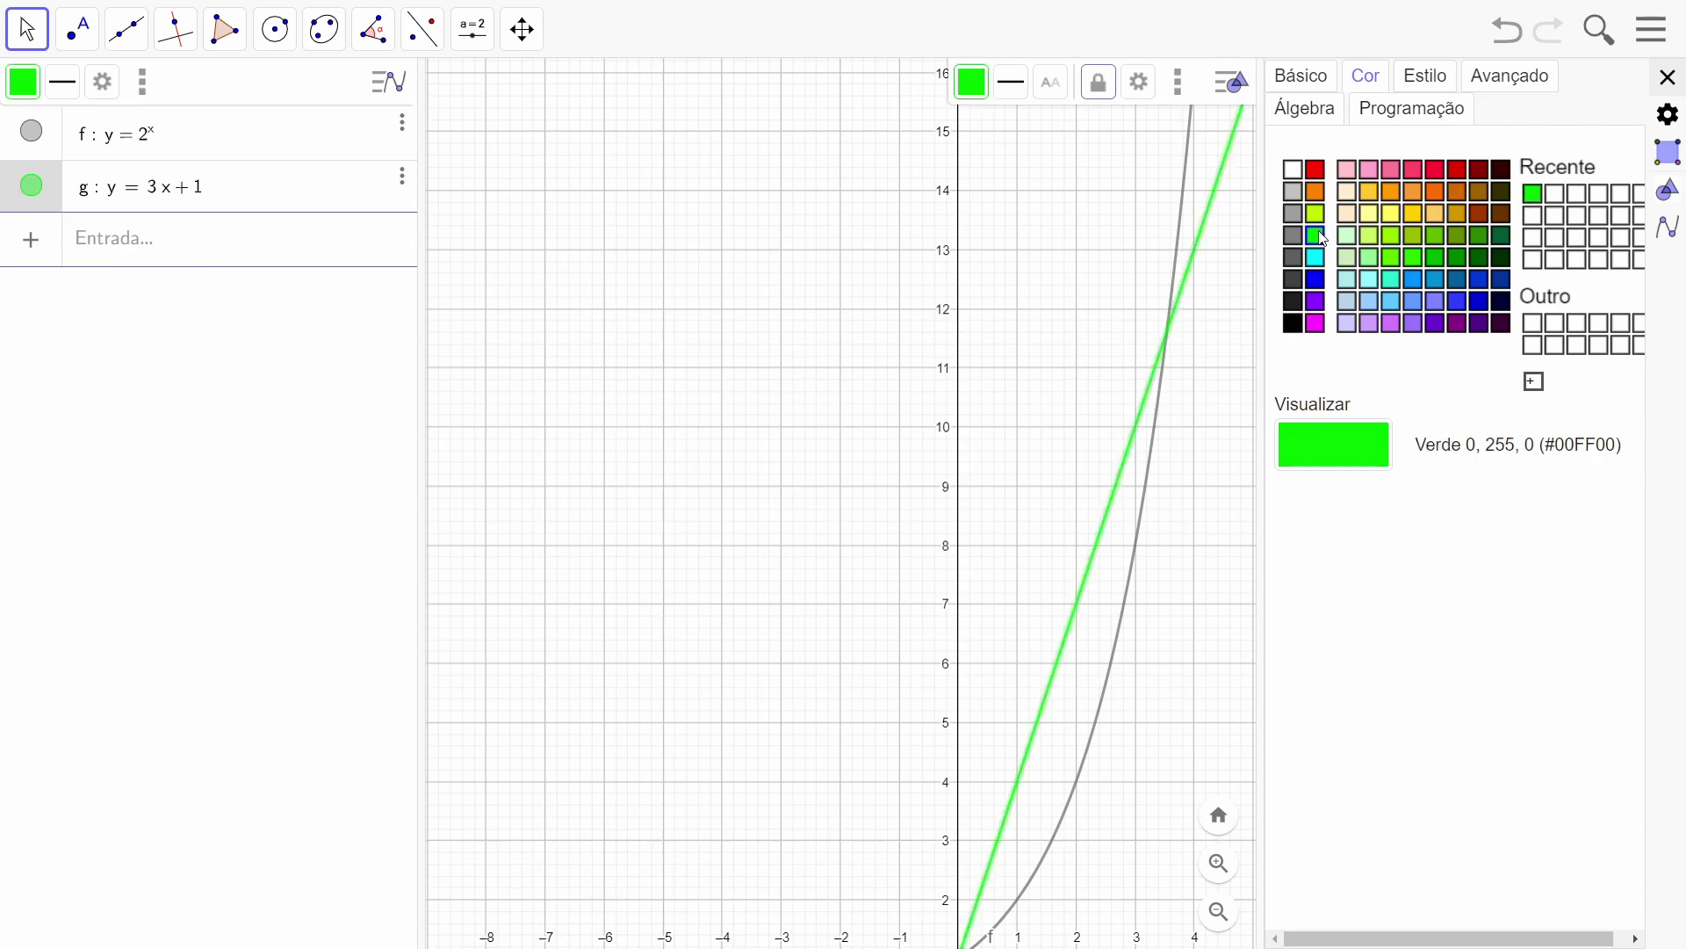
pyautogui.click(1670, 77)
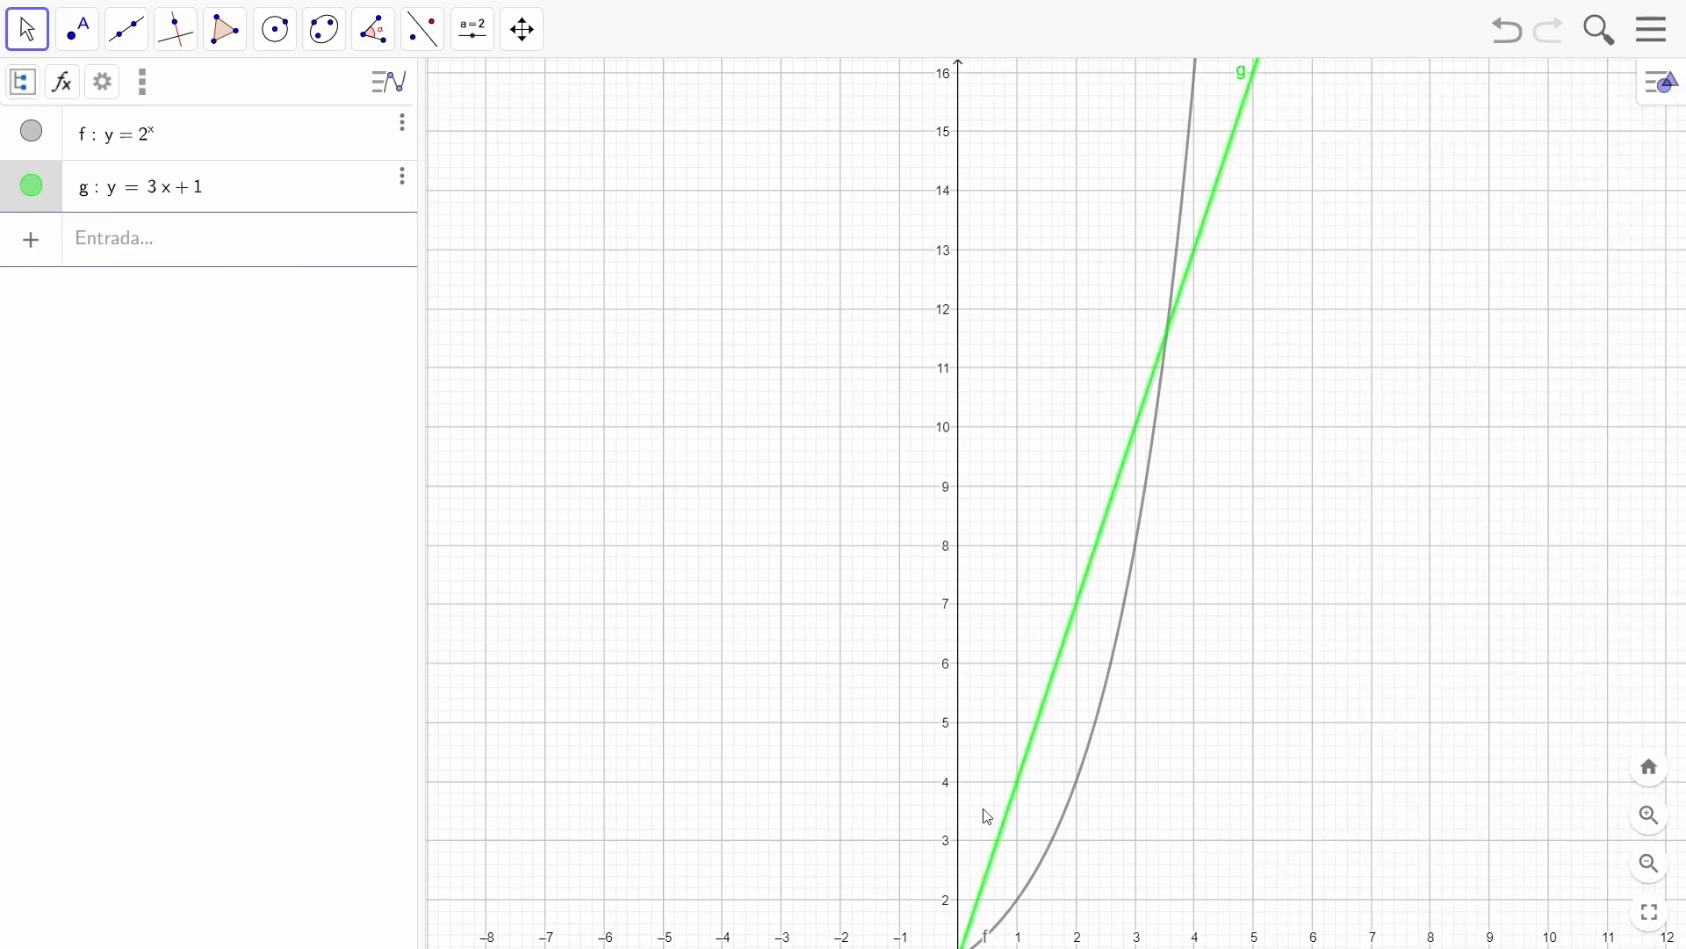
# Step: Compare the line y = 3x + 1 with the exponential curve over a wider range, and delete the line
pyautogui.moveTo(1224, 603); pyautogui.dragTo(1302, 572)
pyautogui.click(1651, 866)
pyautogui.click(1651, 863)
pyautogui.moveTo(1378, 726); pyautogui.dragTo(1303, 645)
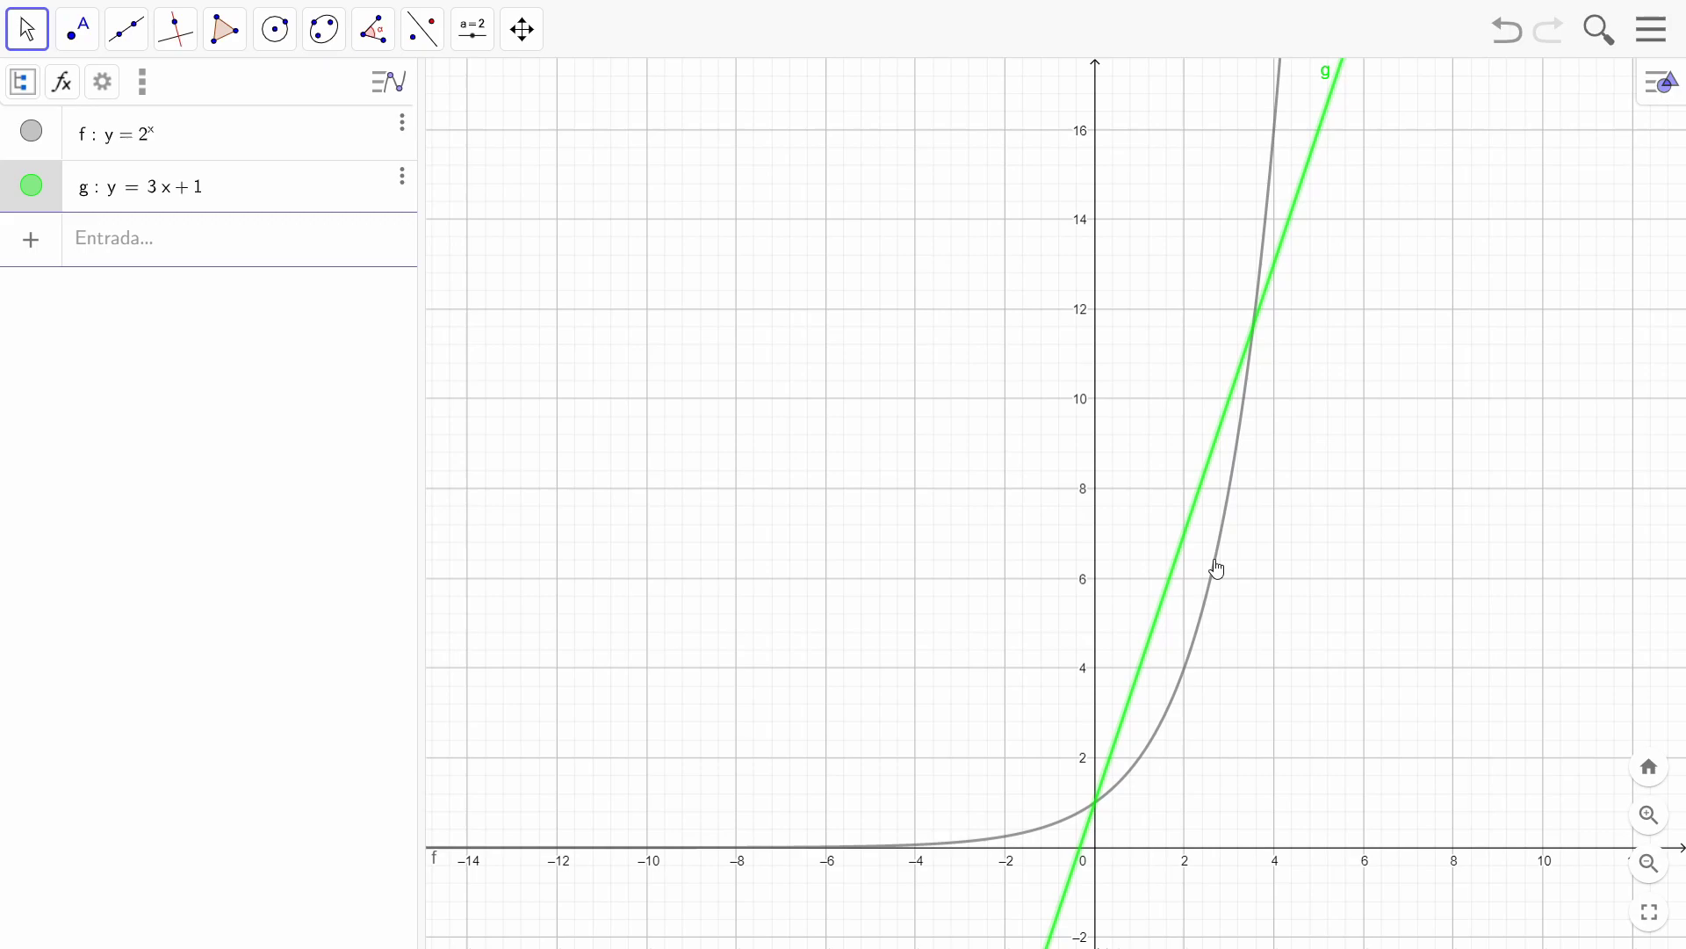
pyautogui.click(404, 179)
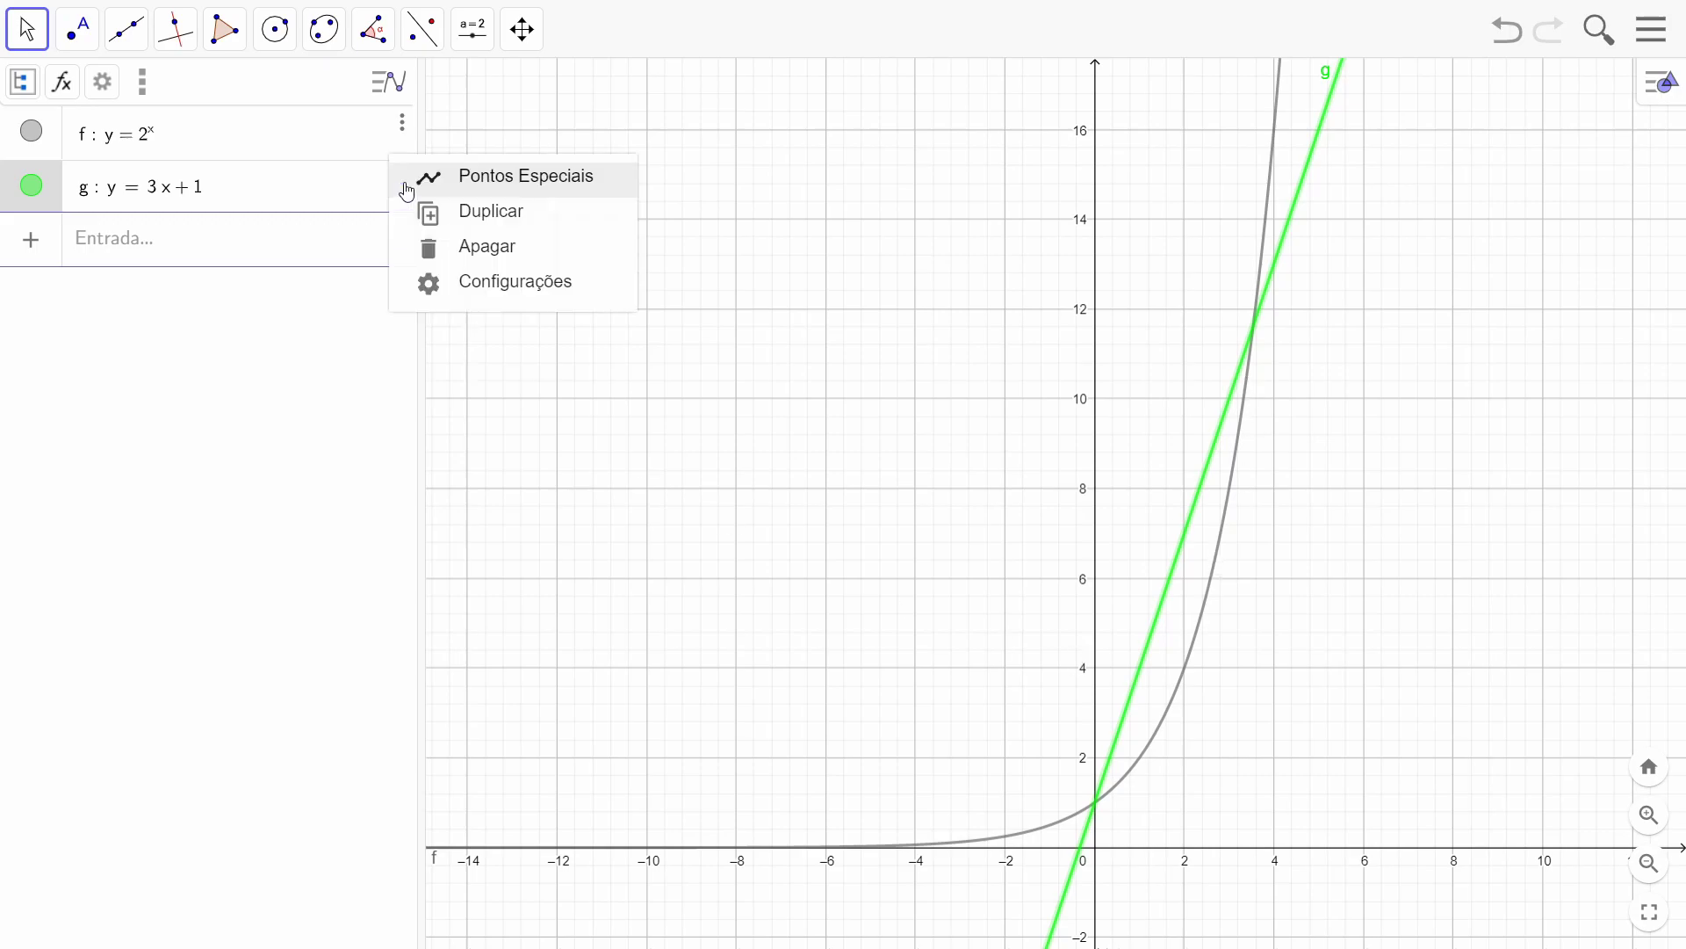
pyautogui.click(425, 245)
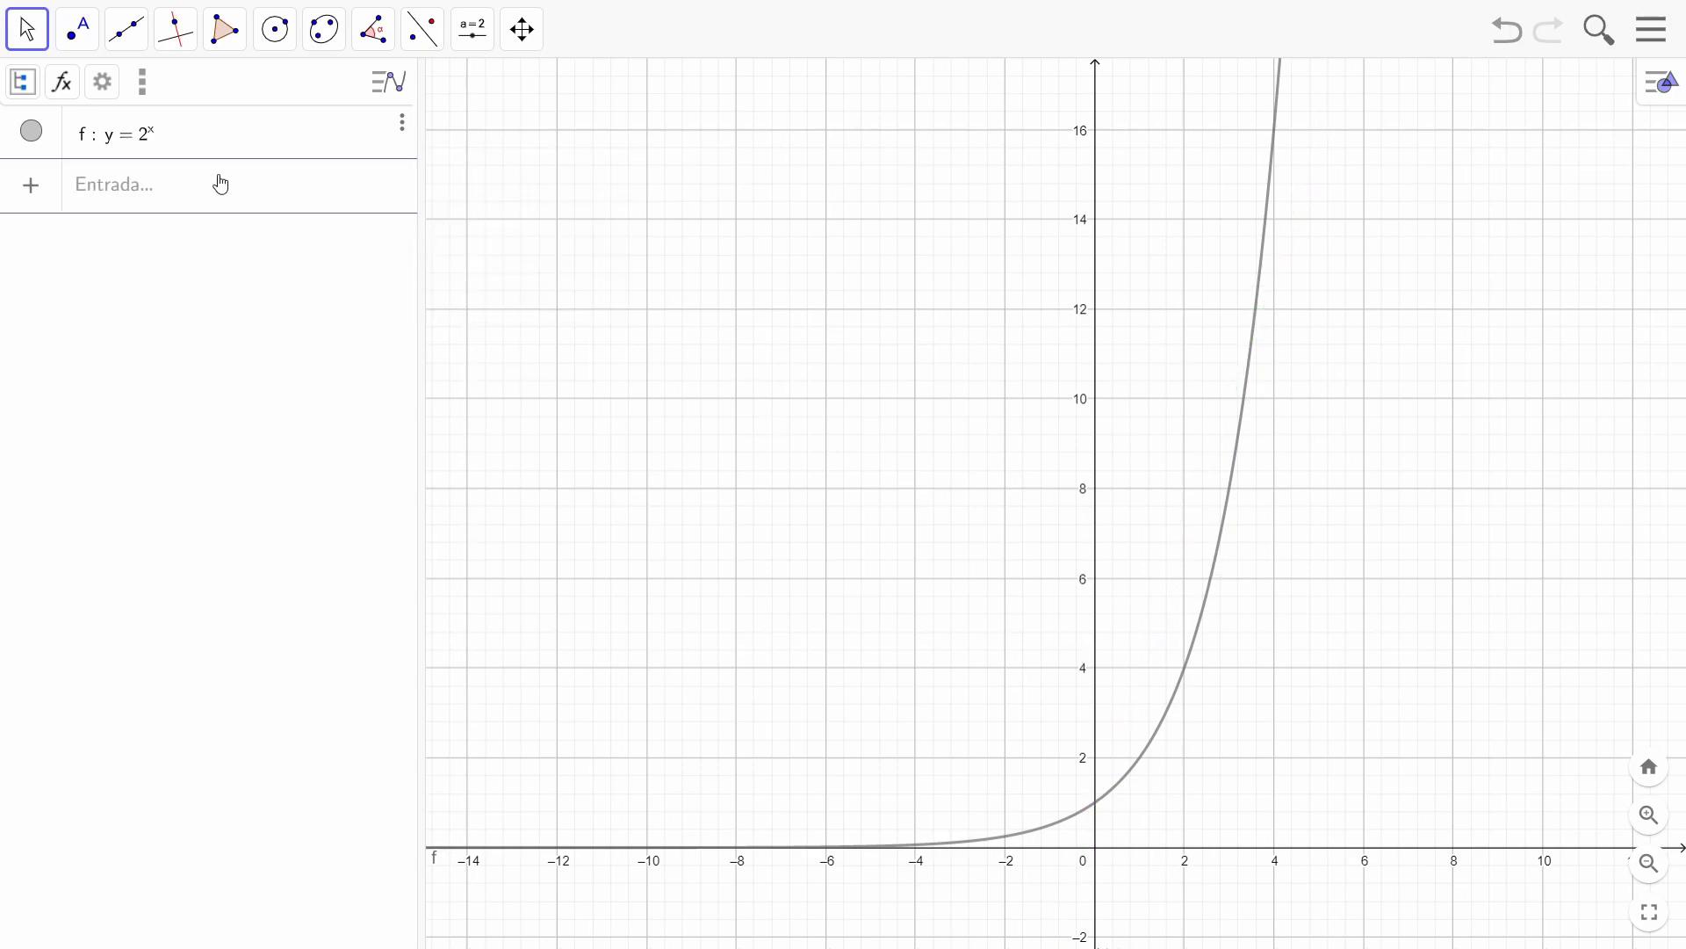
# Step: Change the colour of the curve y = 2^x to blue (0, 0, 255)
pyautogui.click(170, 202)
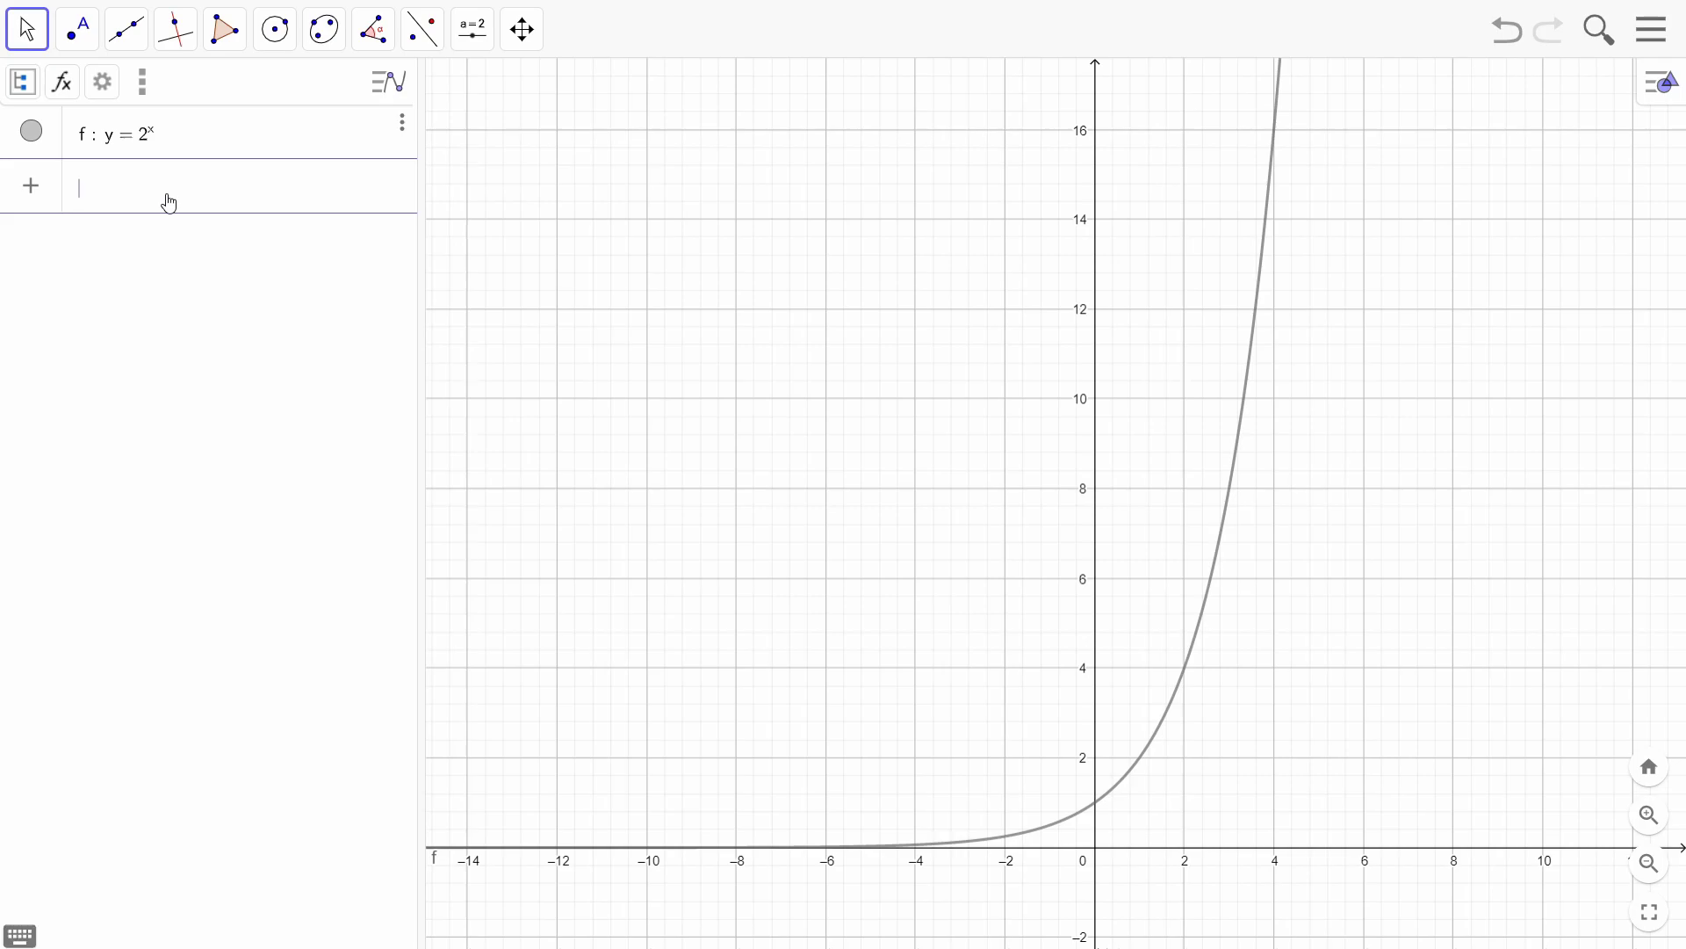
pyautogui.rightClick(31, 133)
pyautogui.click(126, 321)
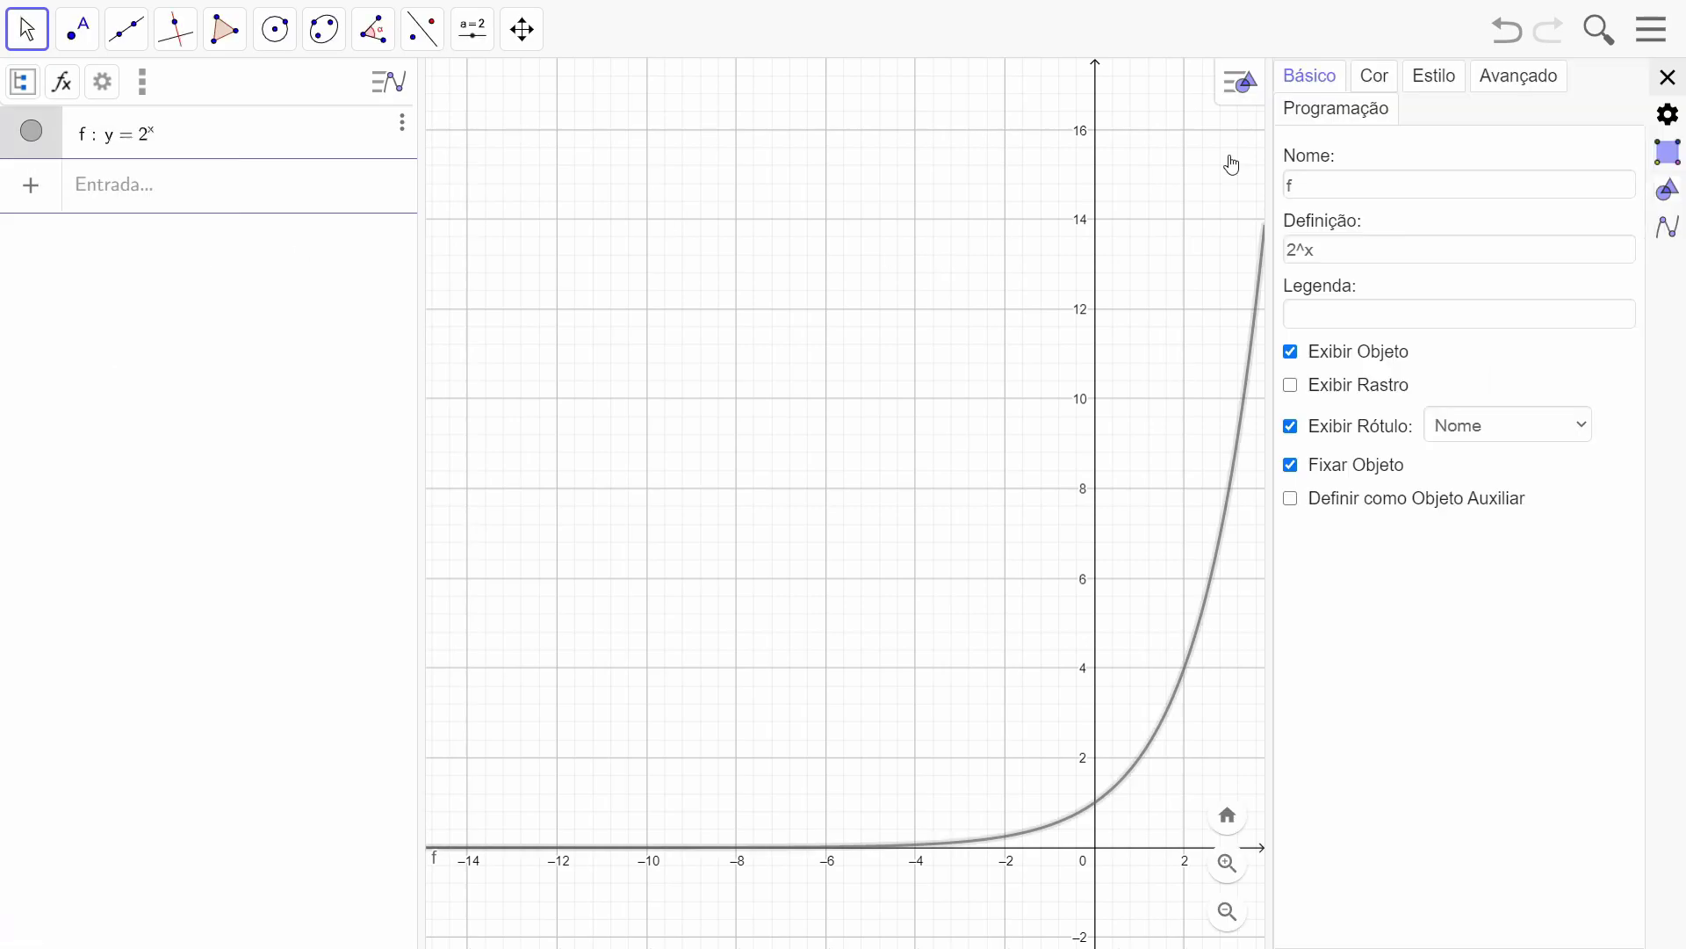
pyautogui.click(1377, 91)
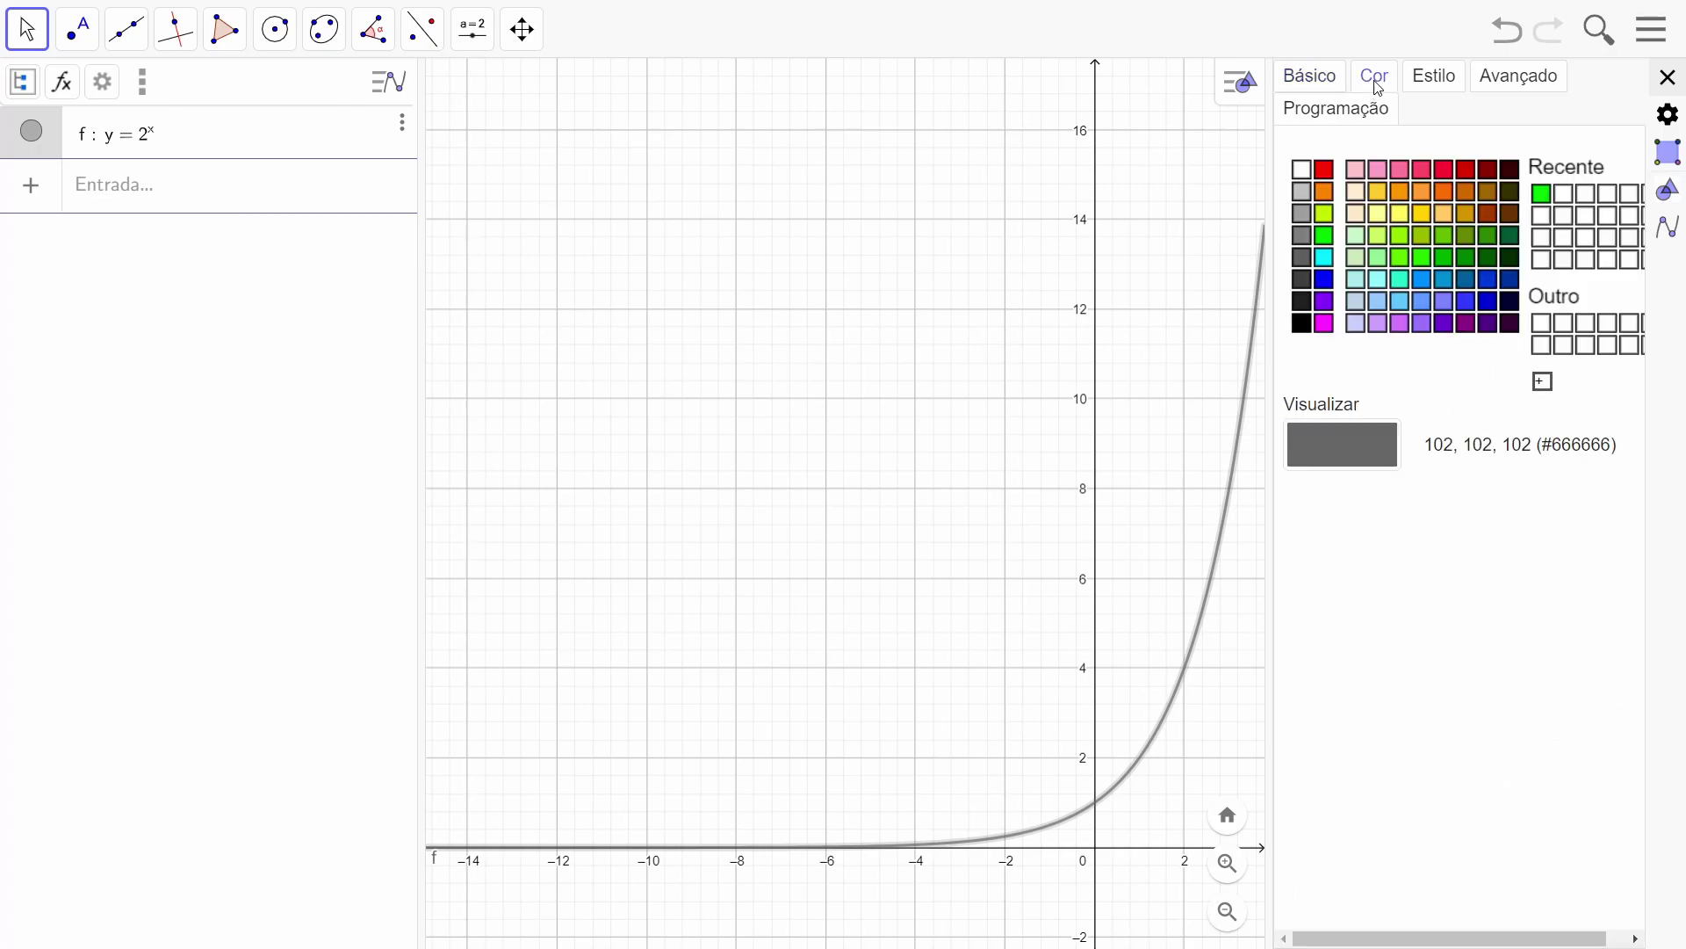
pyautogui.click(1319, 280)
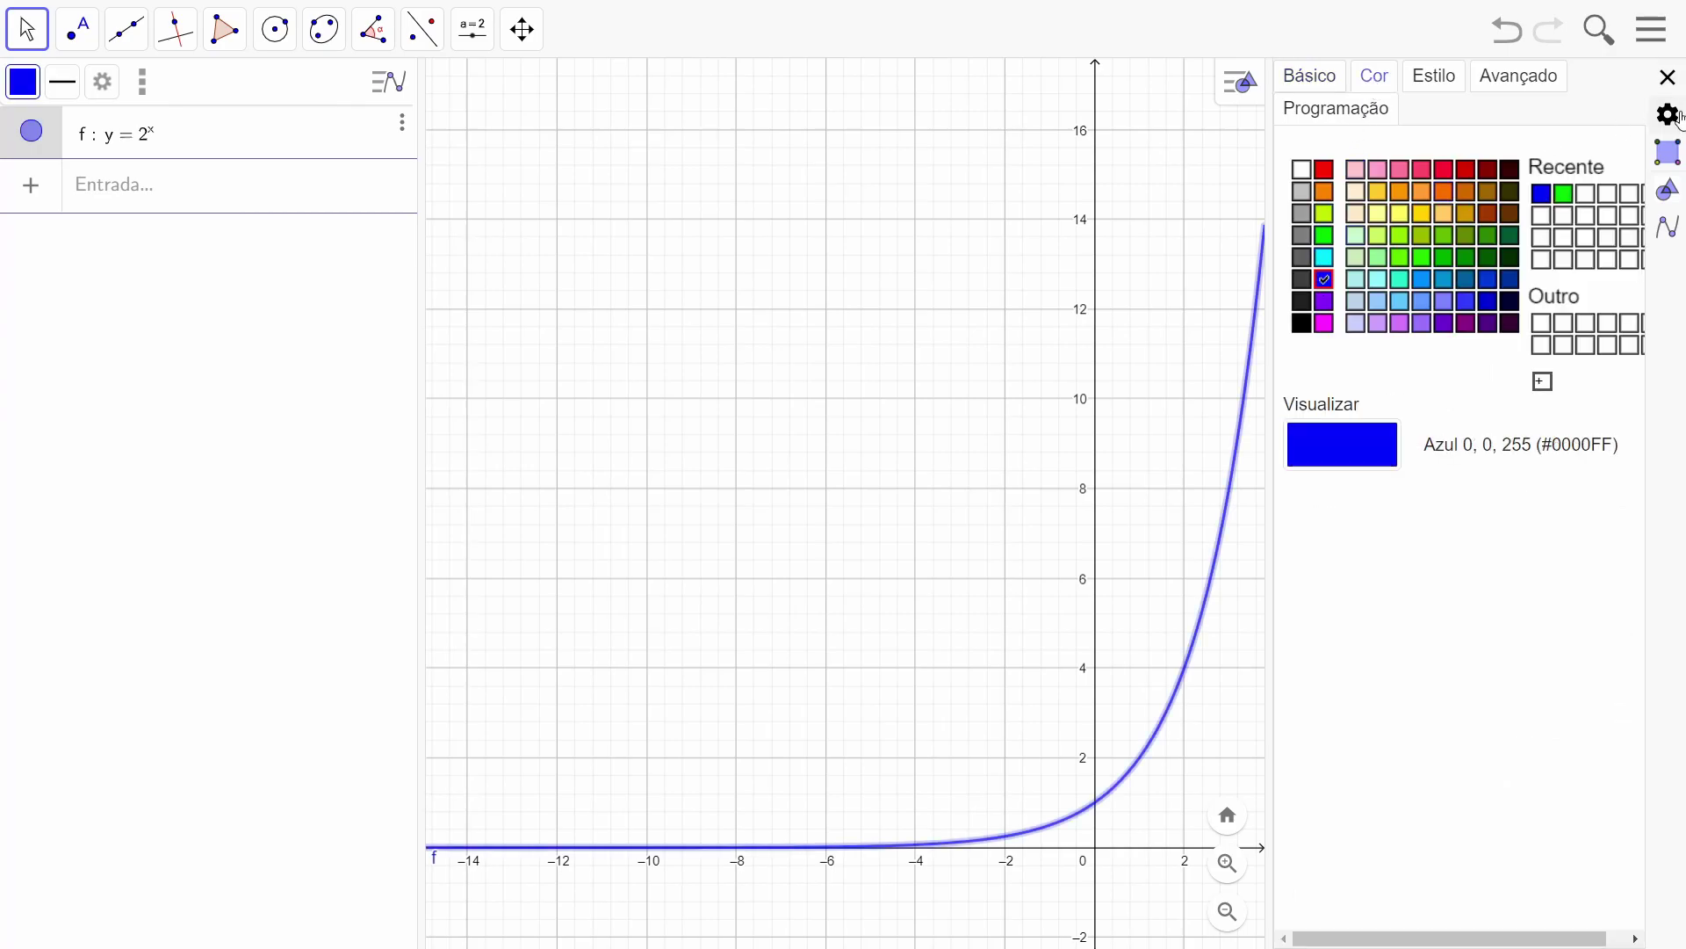
pyautogui.click(1667, 77)
# Step: Create four sliders a, b, c and d, each with the value 1
pyautogui.click(223, 196)
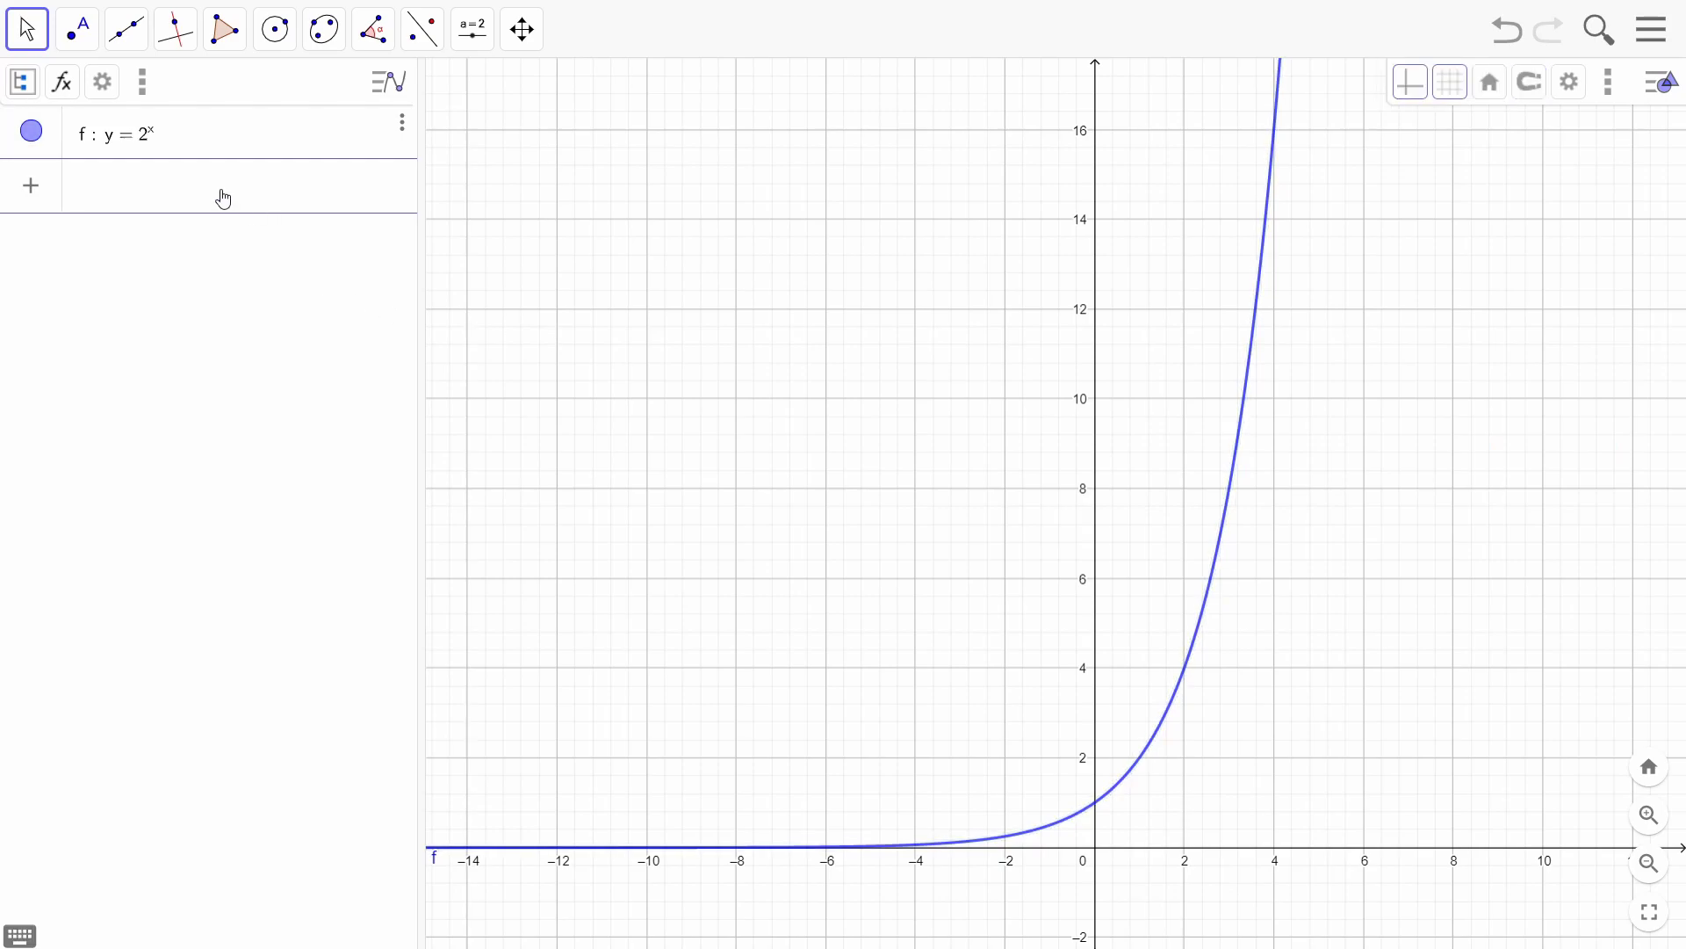
pyautogui.write('a = 1')
pyautogui.press('Return')
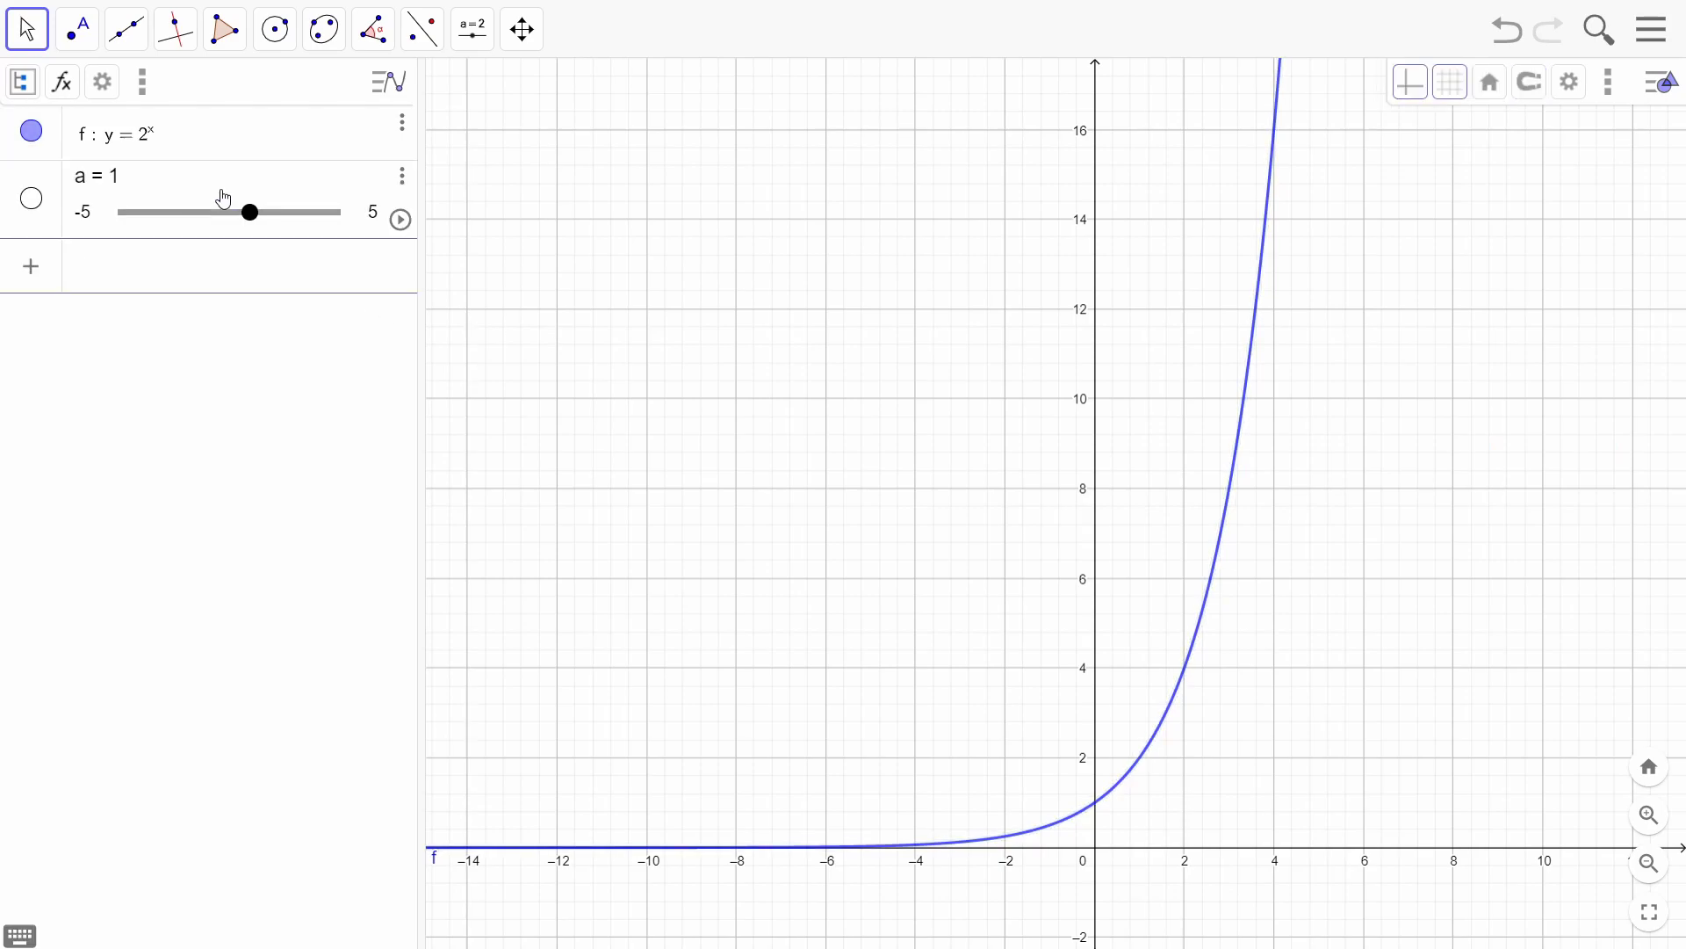
pyautogui.write('b = 1')
pyautogui.press('Return')
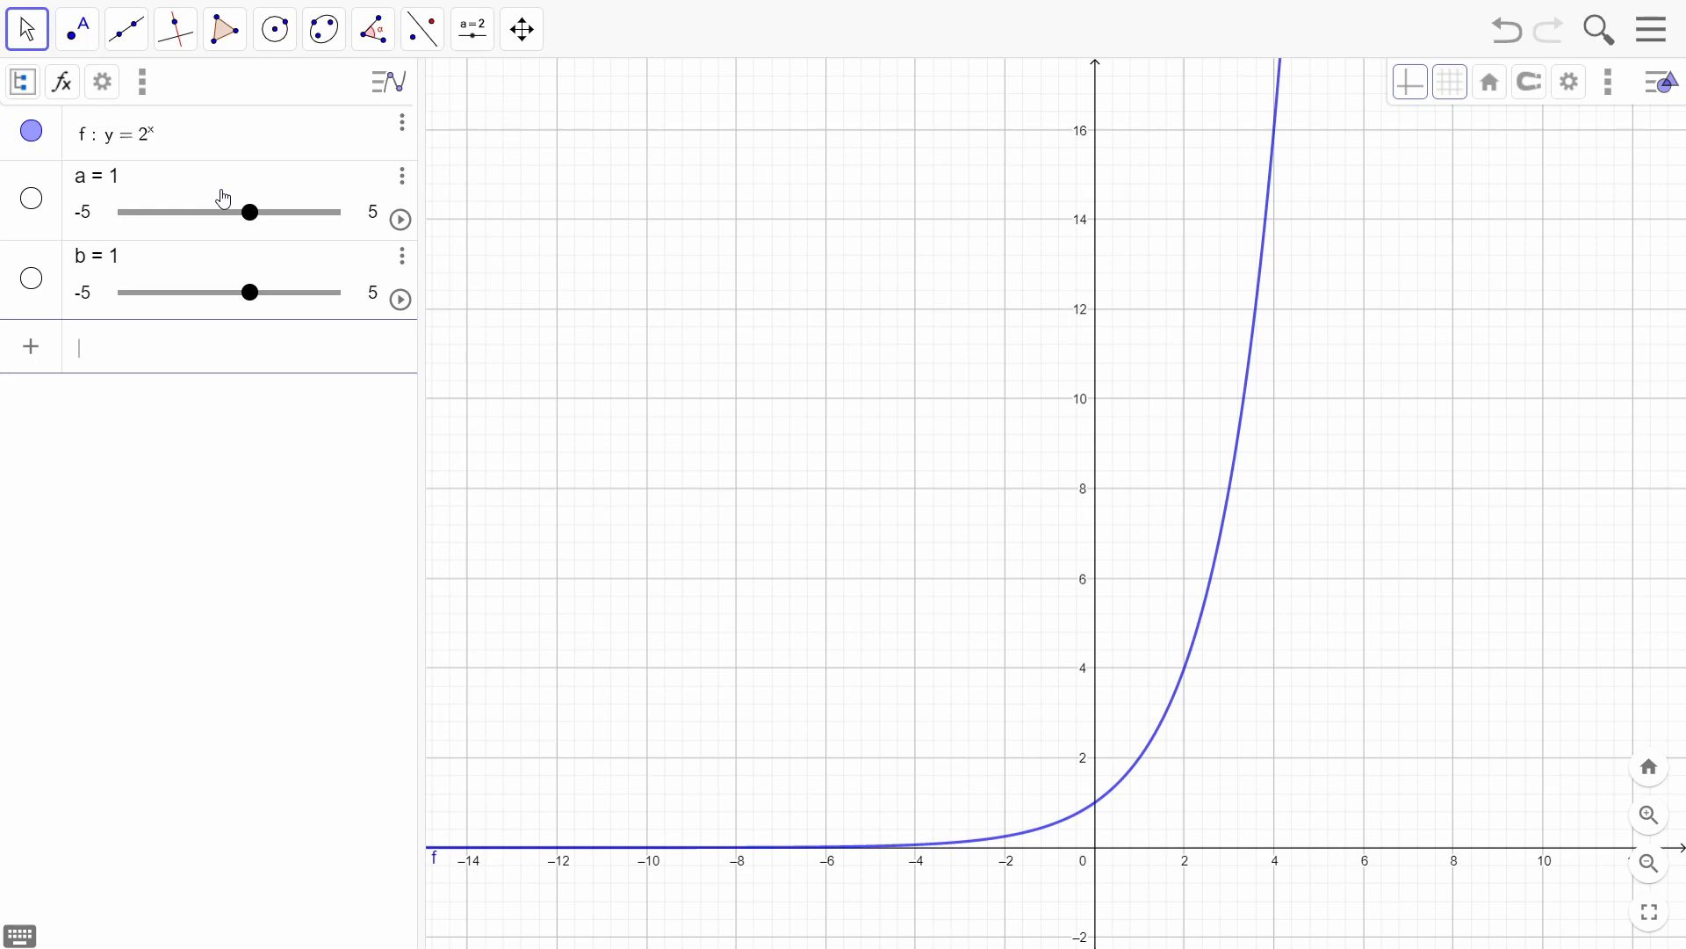
pyautogui.write('c = 1')
pyautogui.press('Return')
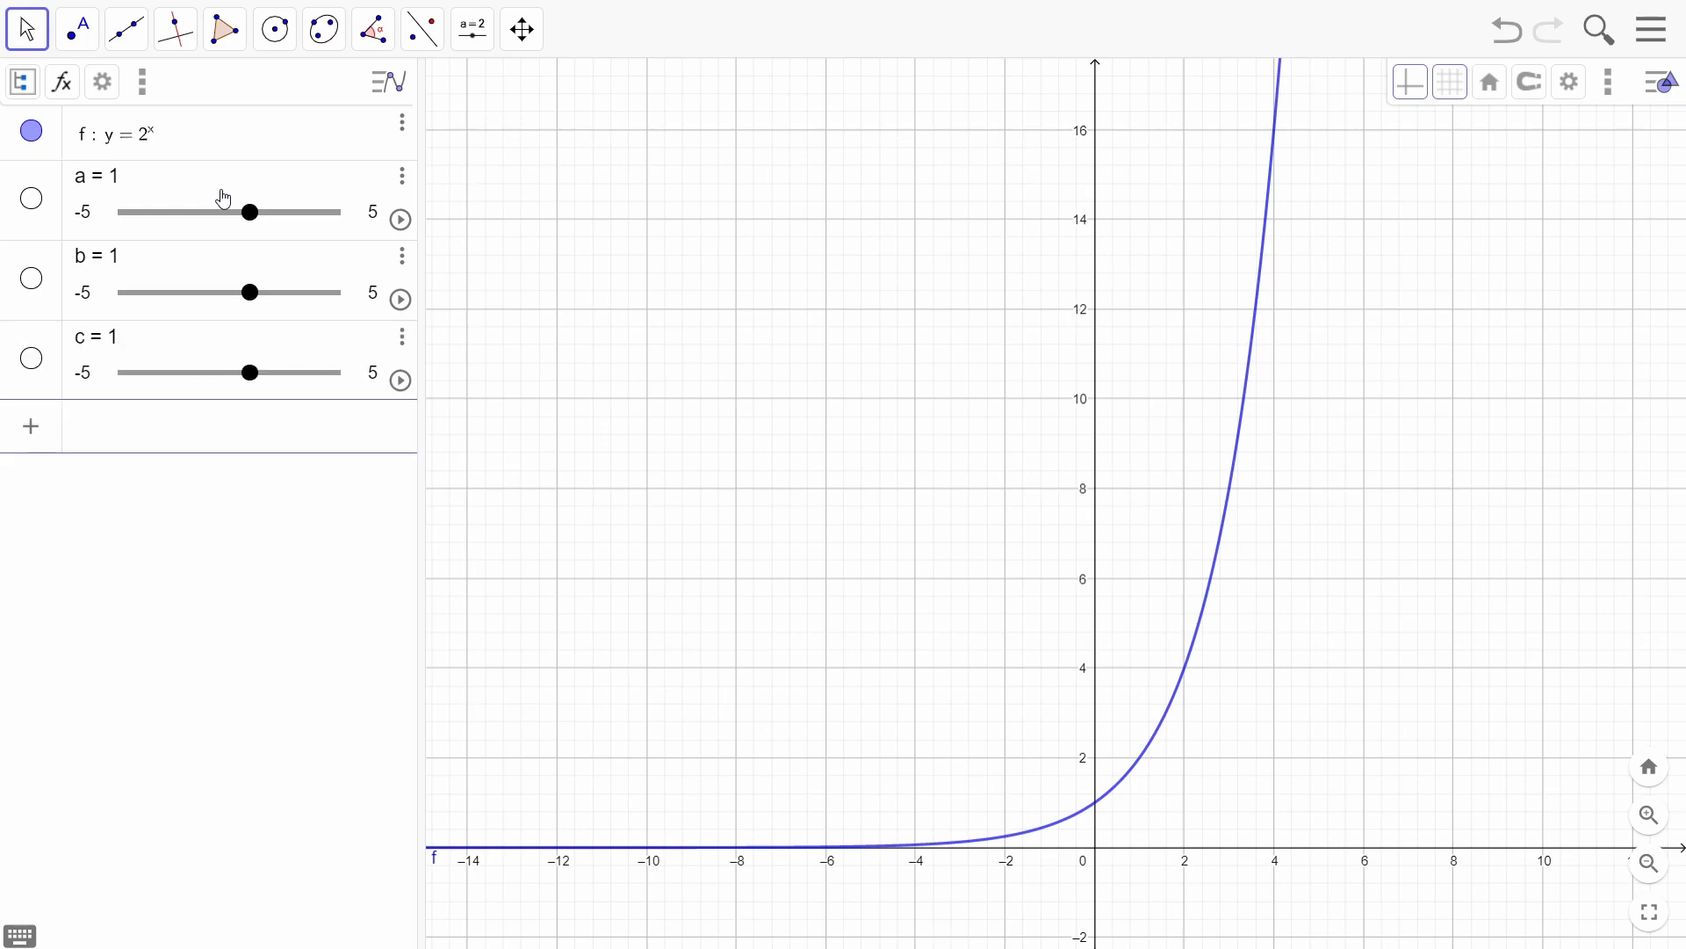
pyautogui.write('d = 1')
pyautogui.press('Return')
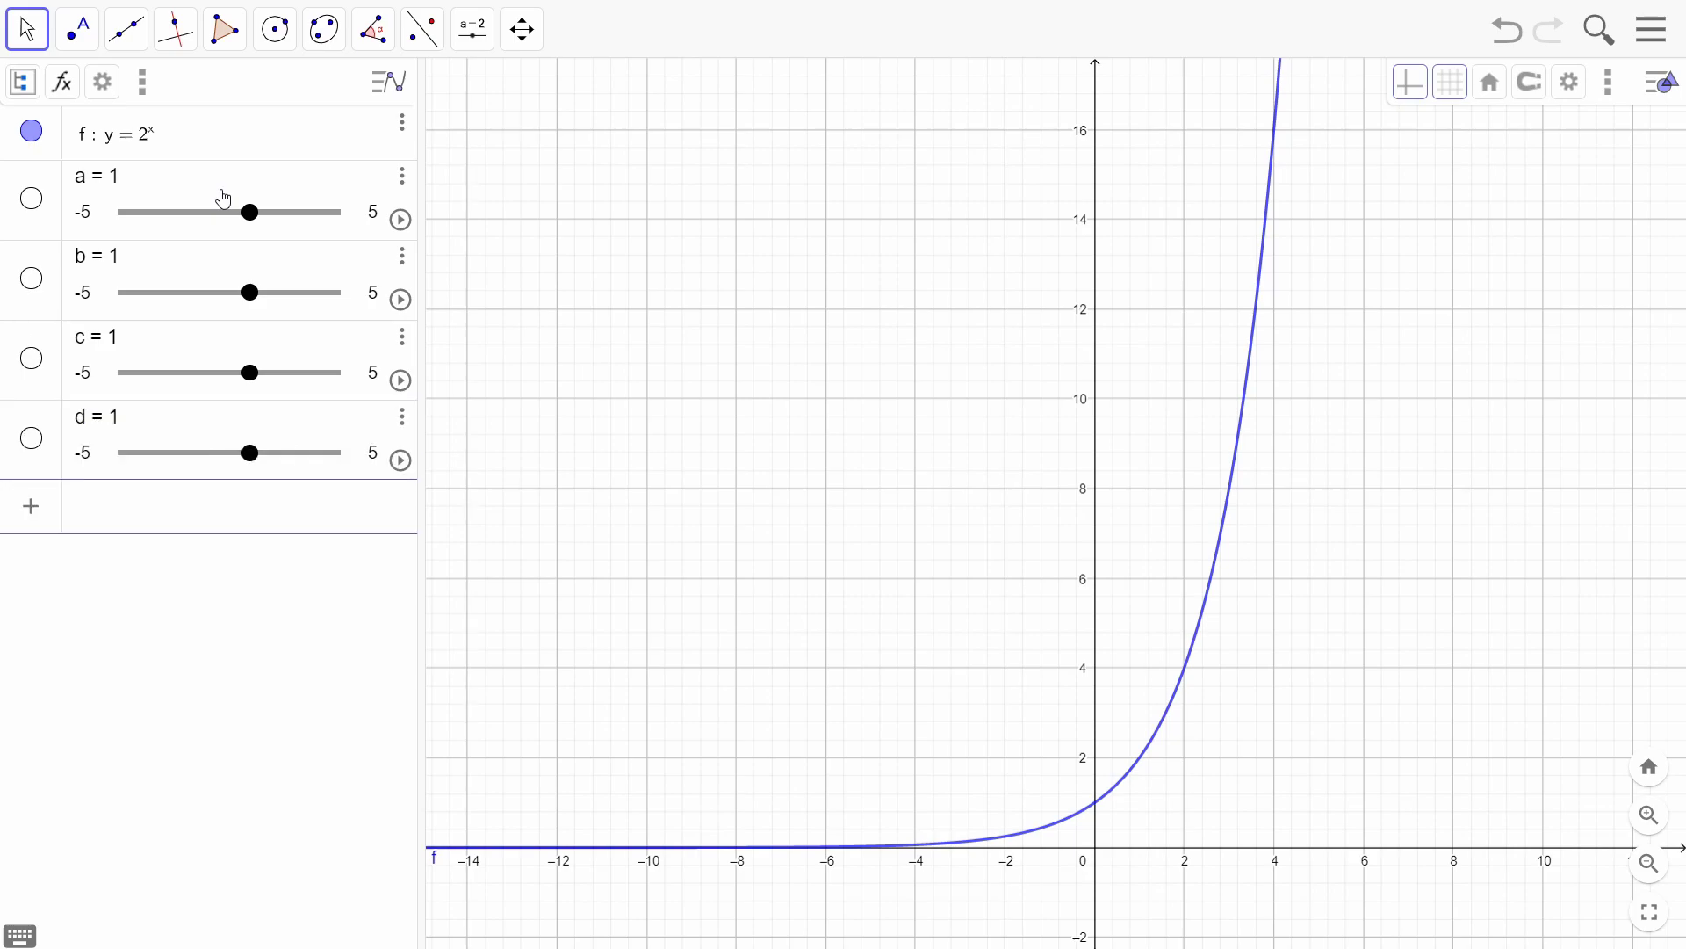
# Step: Plot the function y = b*a^(x-d)+c, controlled by the four sliders
pyautogui.write('y =b')
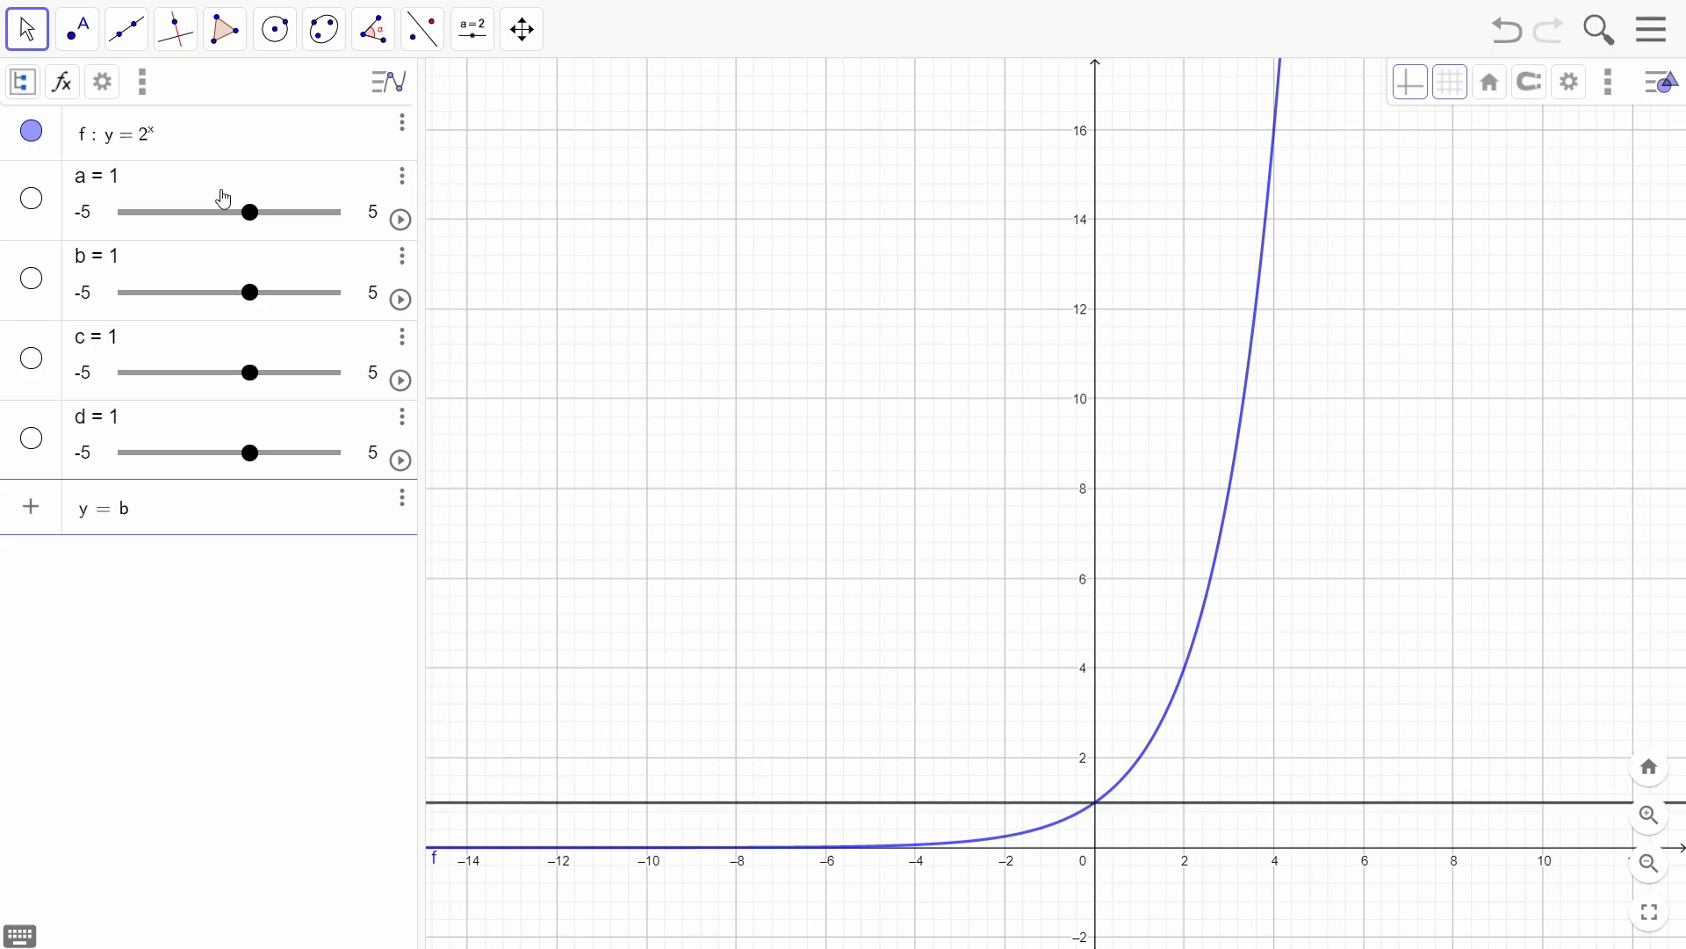
pyautogui.write('*')
pyautogui.write('a')
pyautogui.write('^x')
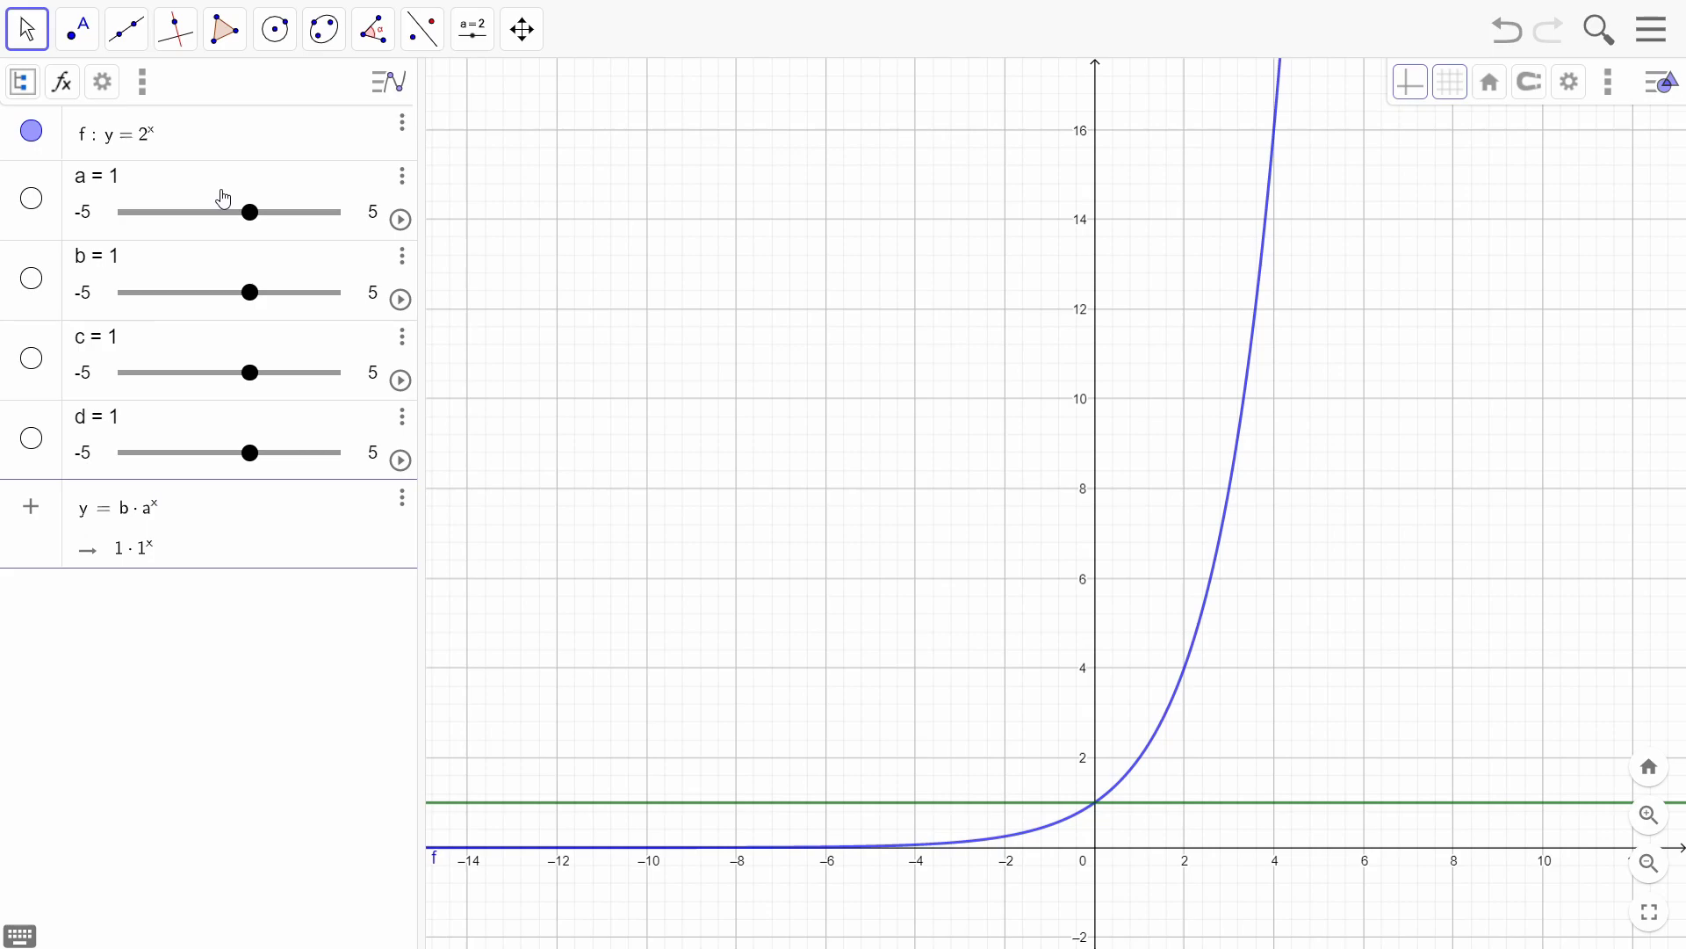
pyautogui.write('-d')
pyautogui.press('Right')
pyautogui.write('+c')
pyautogui.press('Return')
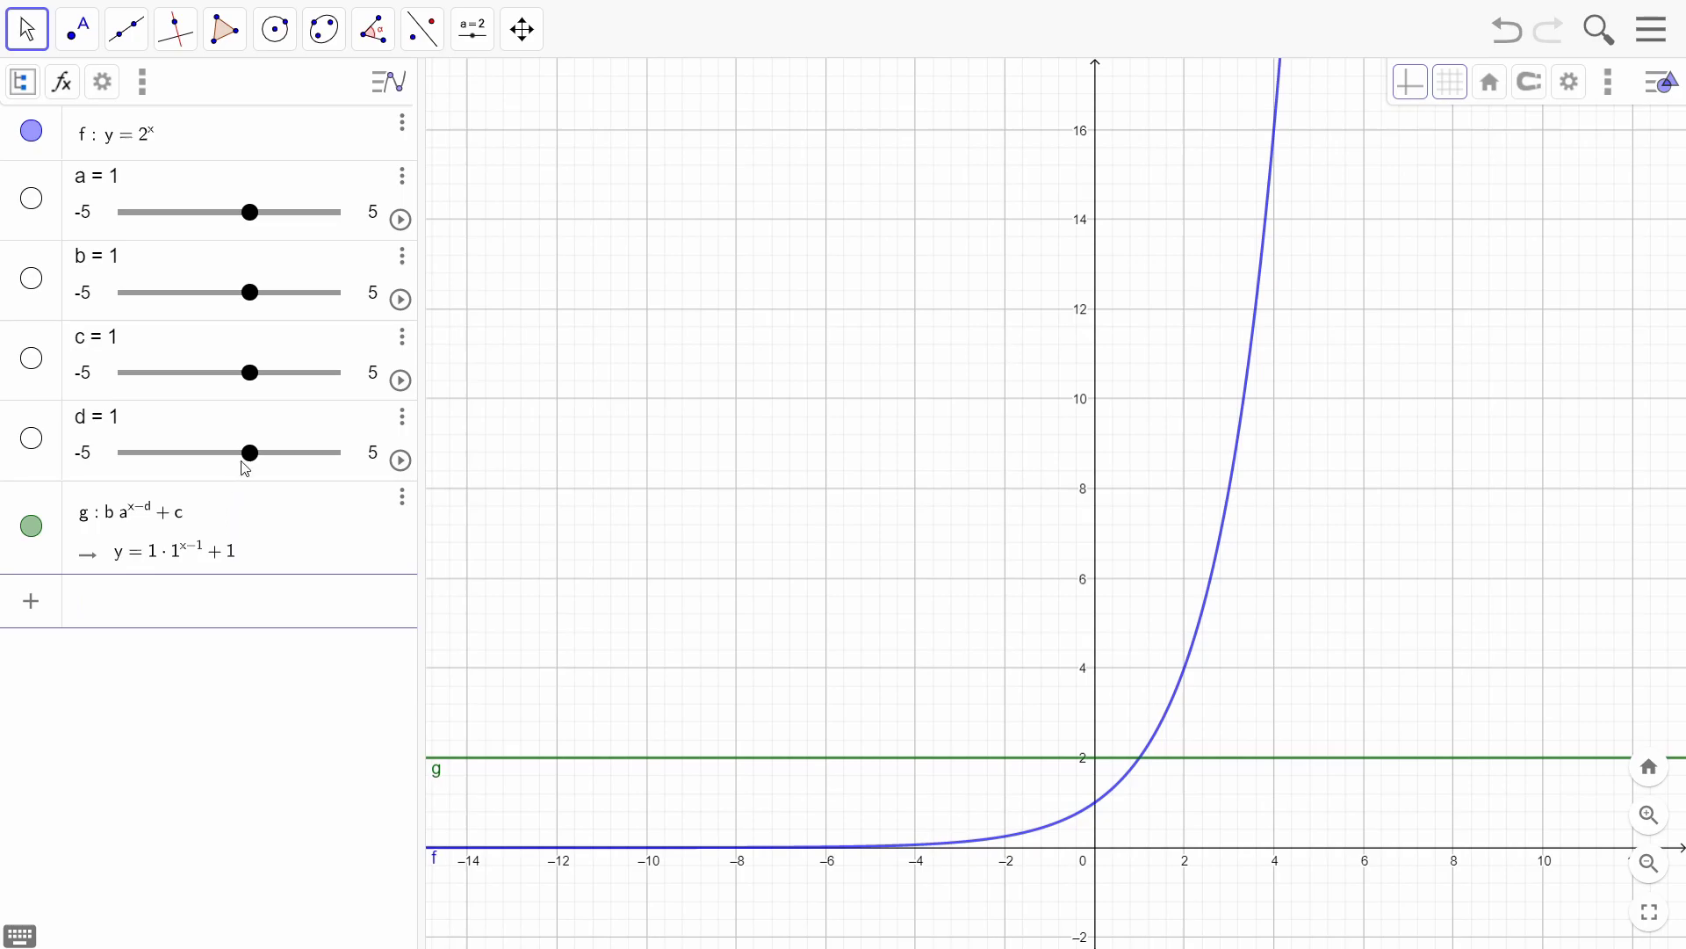
# Step: Set the parameters d and c to 0
pyautogui.moveTo(242, 466); pyautogui.dragTo(229, 470)
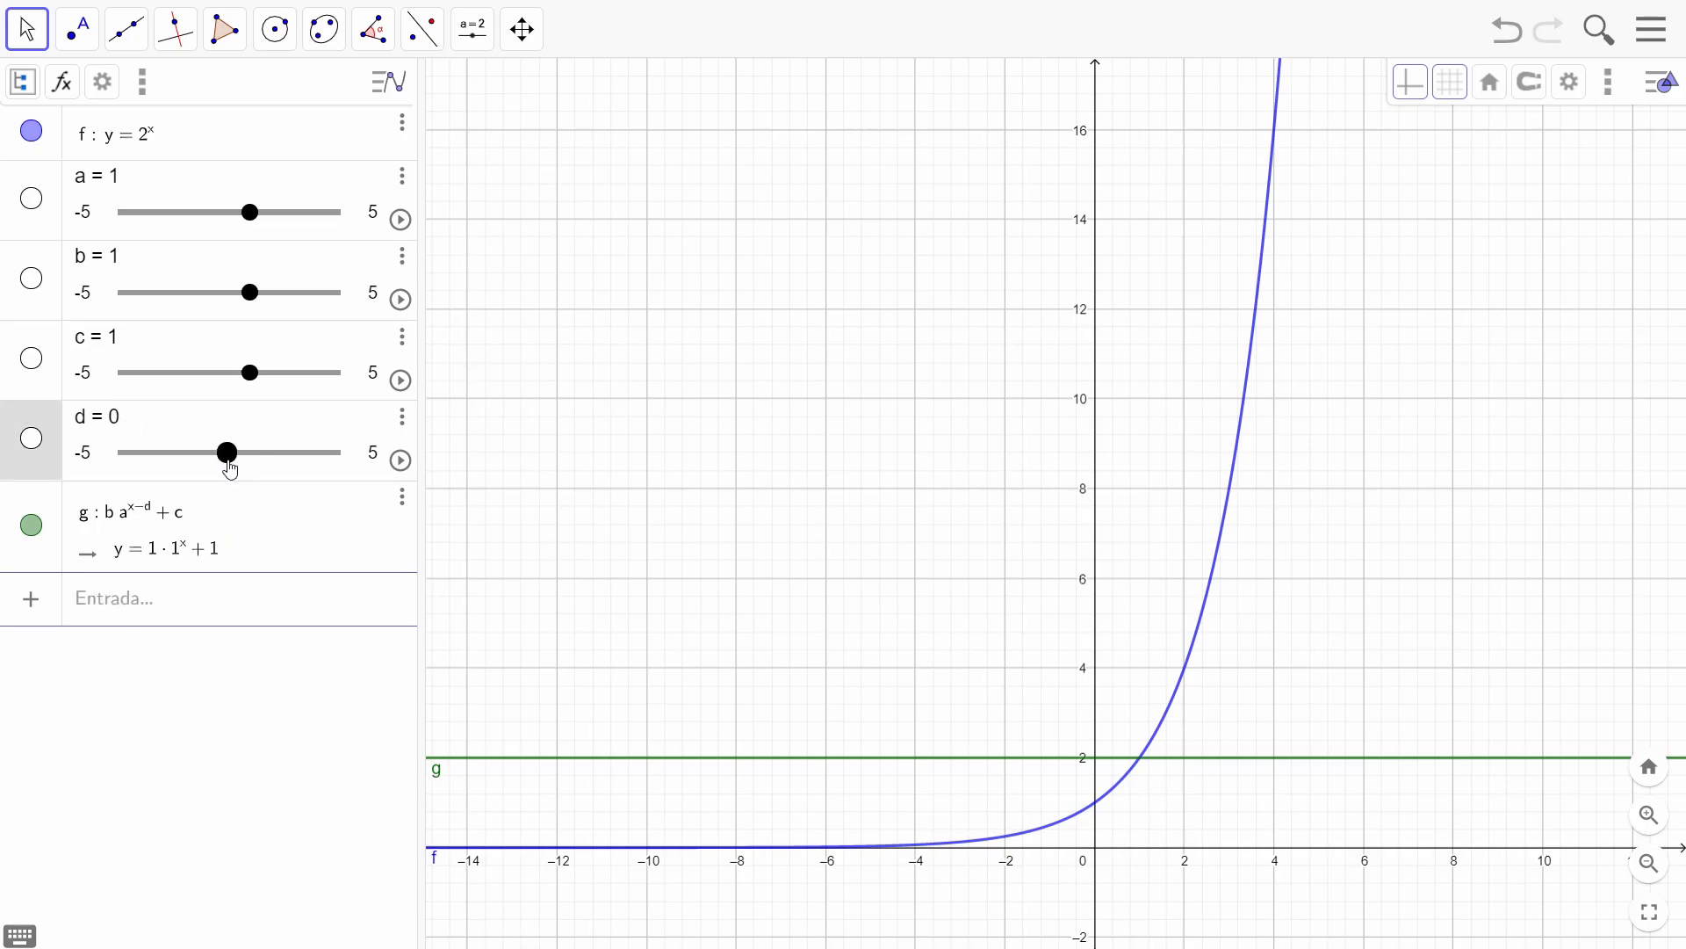
pyautogui.moveTo(231, 455); pyautogui.dragTo(232, 460)
pyautogui.moveTo(250, 374)
pyautogui.mouseDown()
pyautogui.moveTo(228, 387)
pyautogui.moveTo(230, 372)
pyautogui.mouseUp()
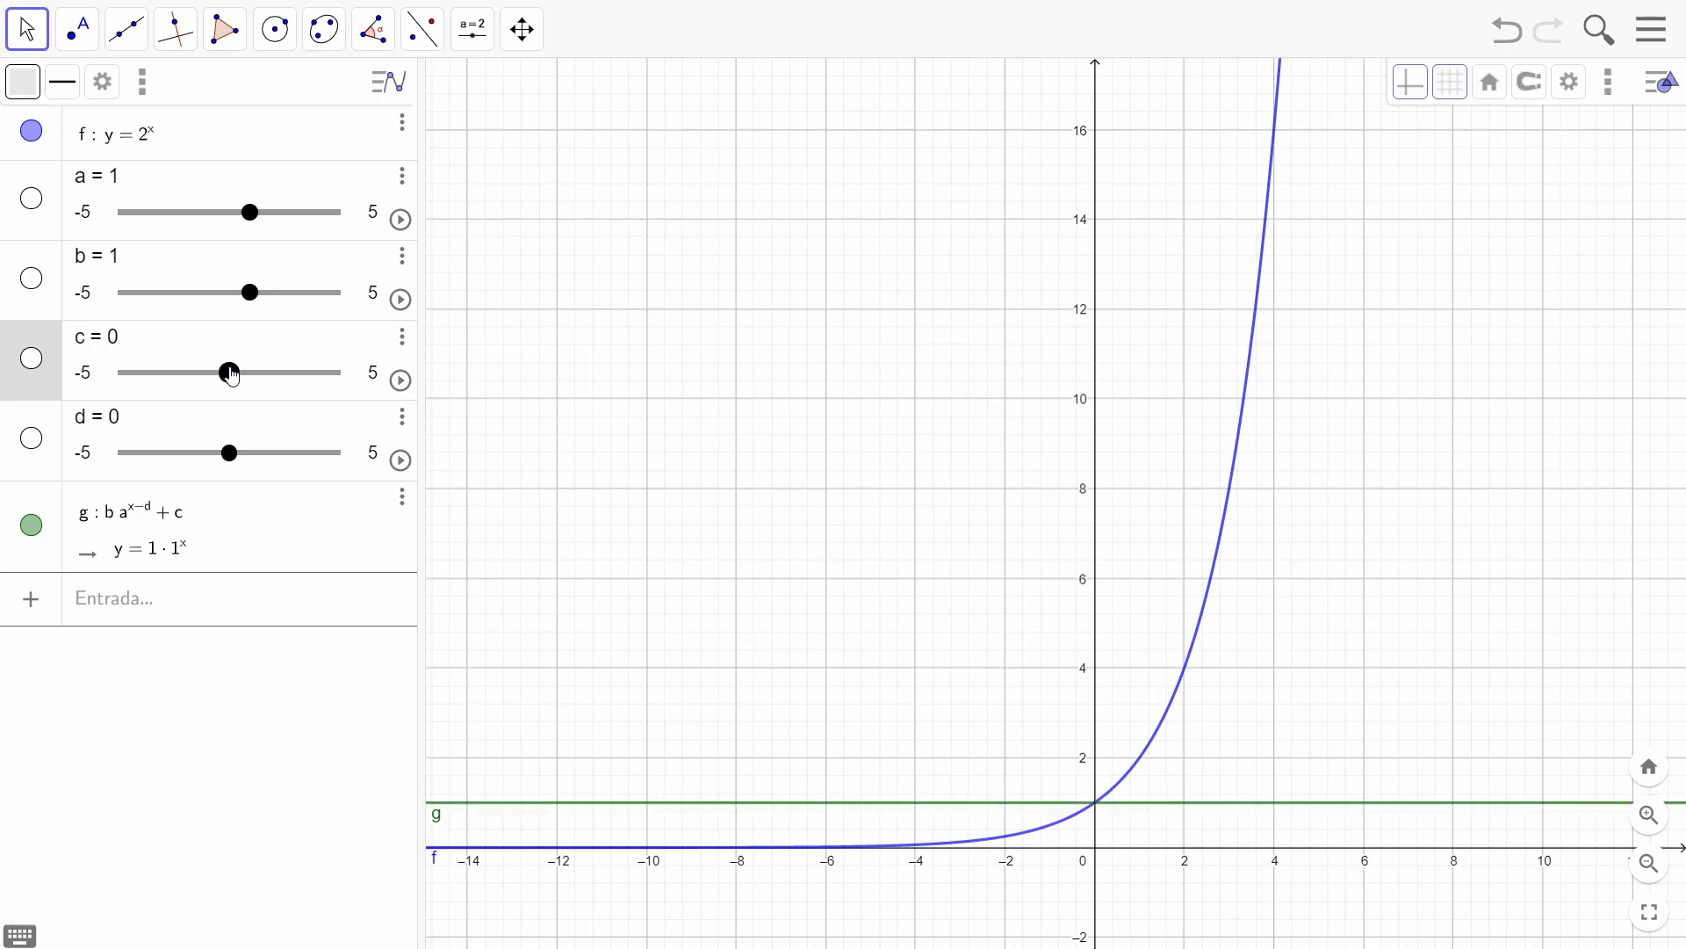
# Step: Compare the slider-controlled curve with y = 2^x for a = 2.3, 2.7 and 1.4, keeping d at 0
pyautogui.moveTo(255, 230); pyautogui.dragTo(279, 228)
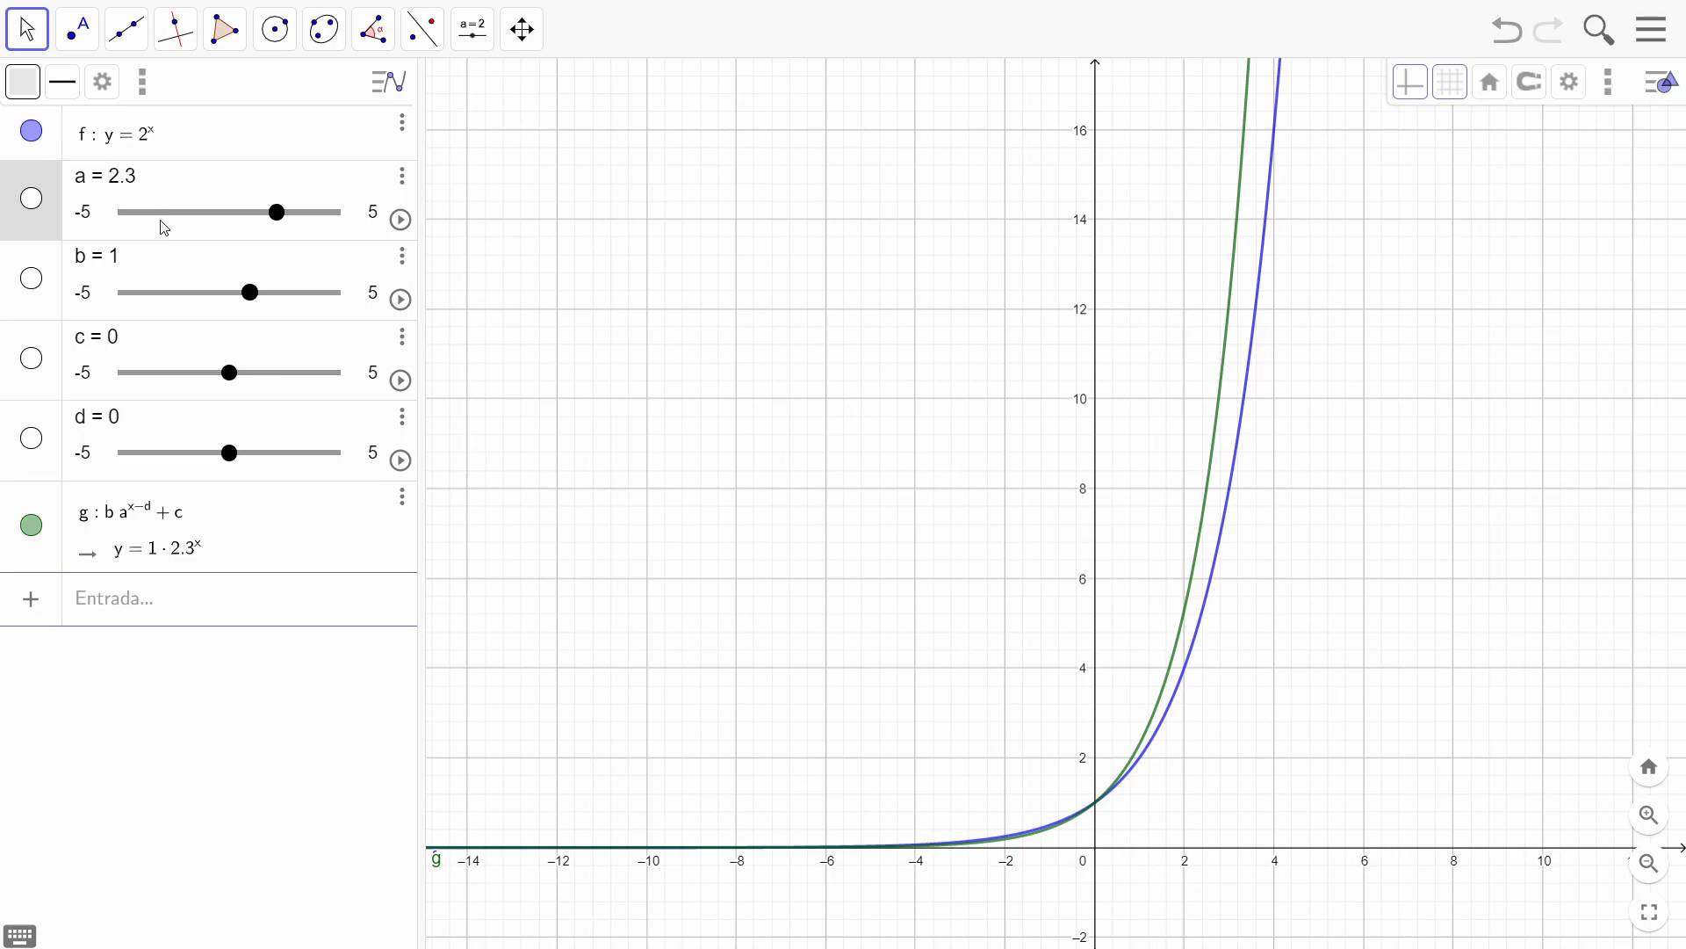
pyautogui.moveTo(276, 227); pyautogui.dragTo(287, 228)
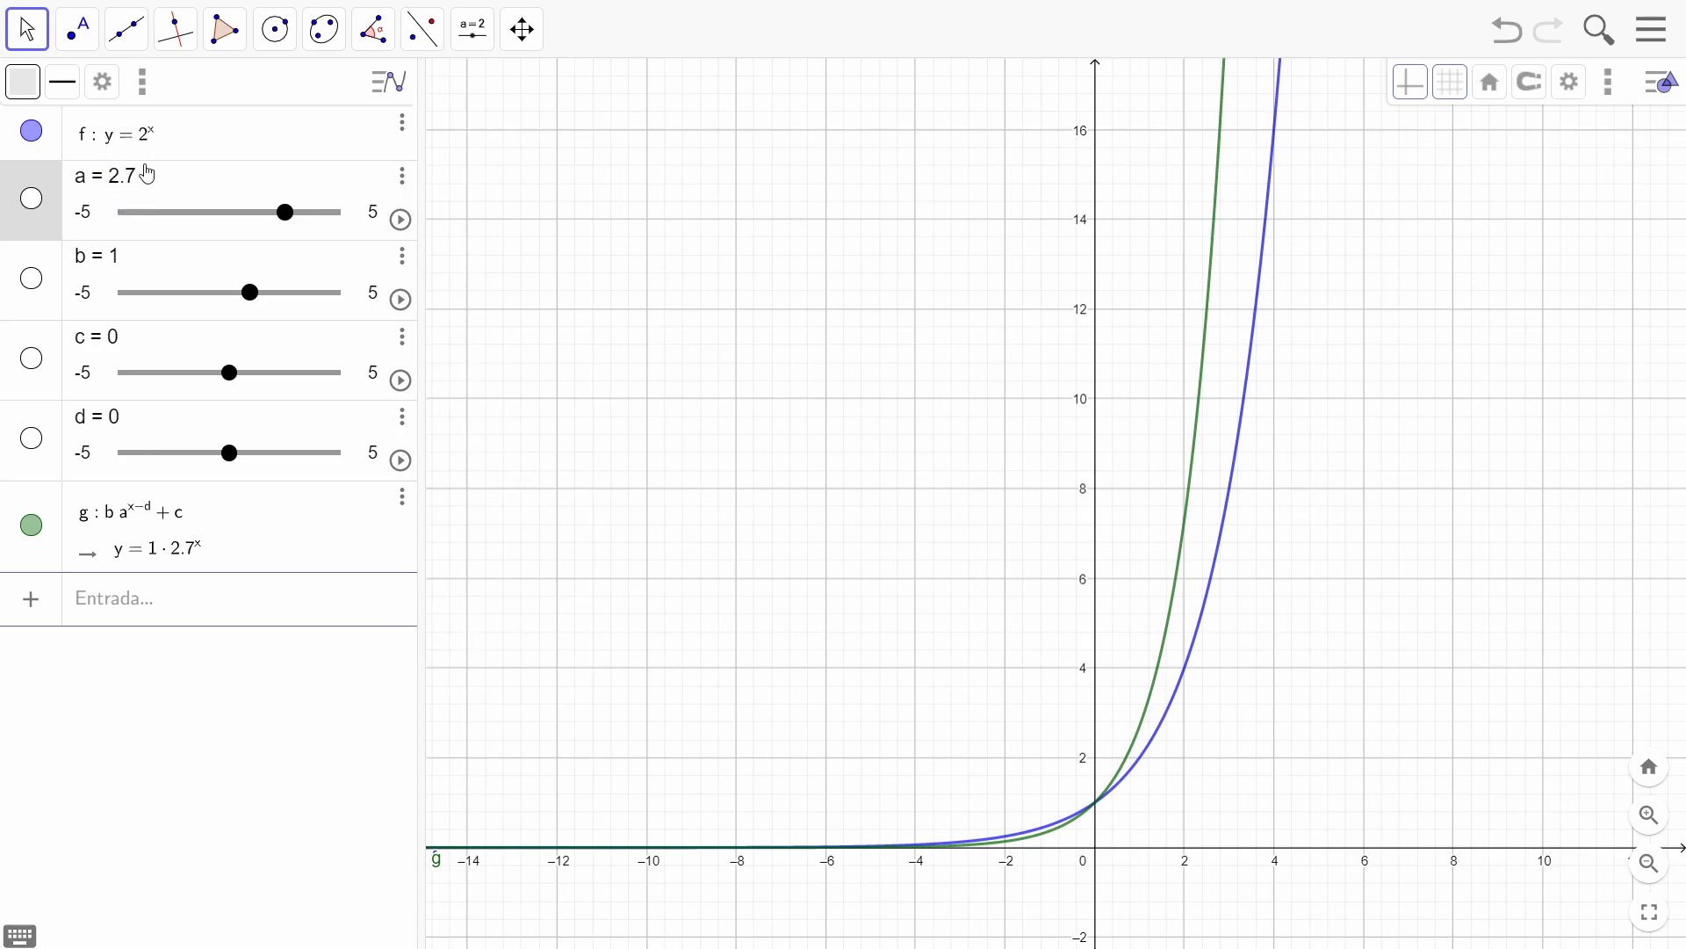
pyautogui.moveTo(284, 214); pyautogui.dragTo(259, 228)
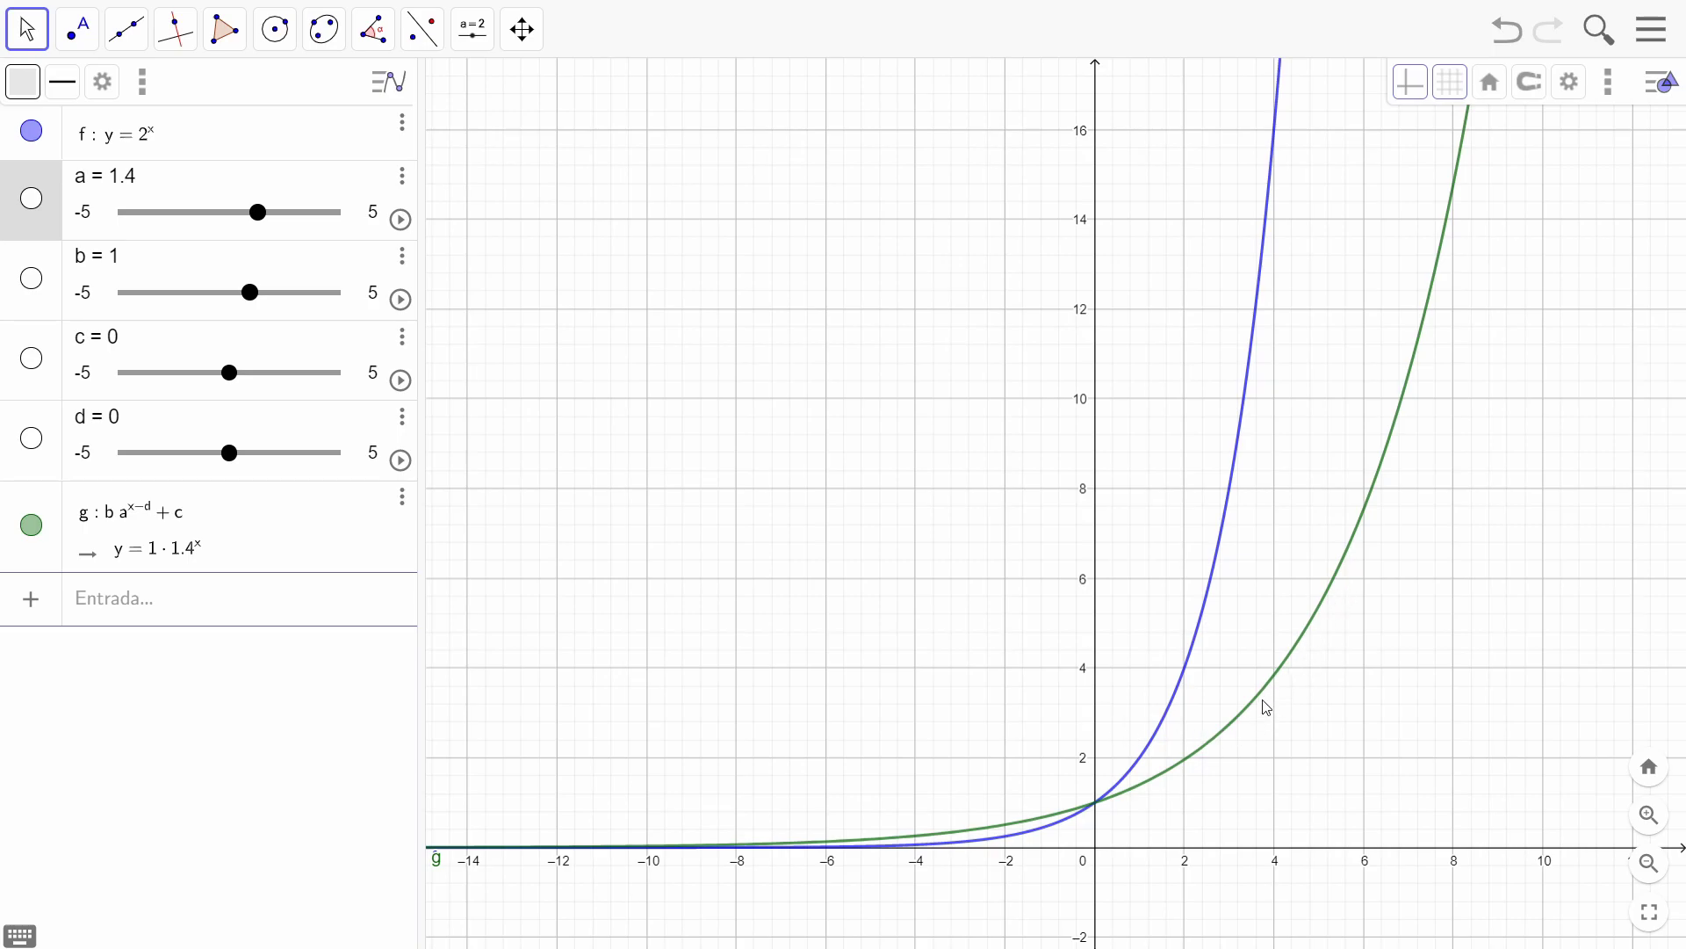
pyautogui.click(1650, 815)
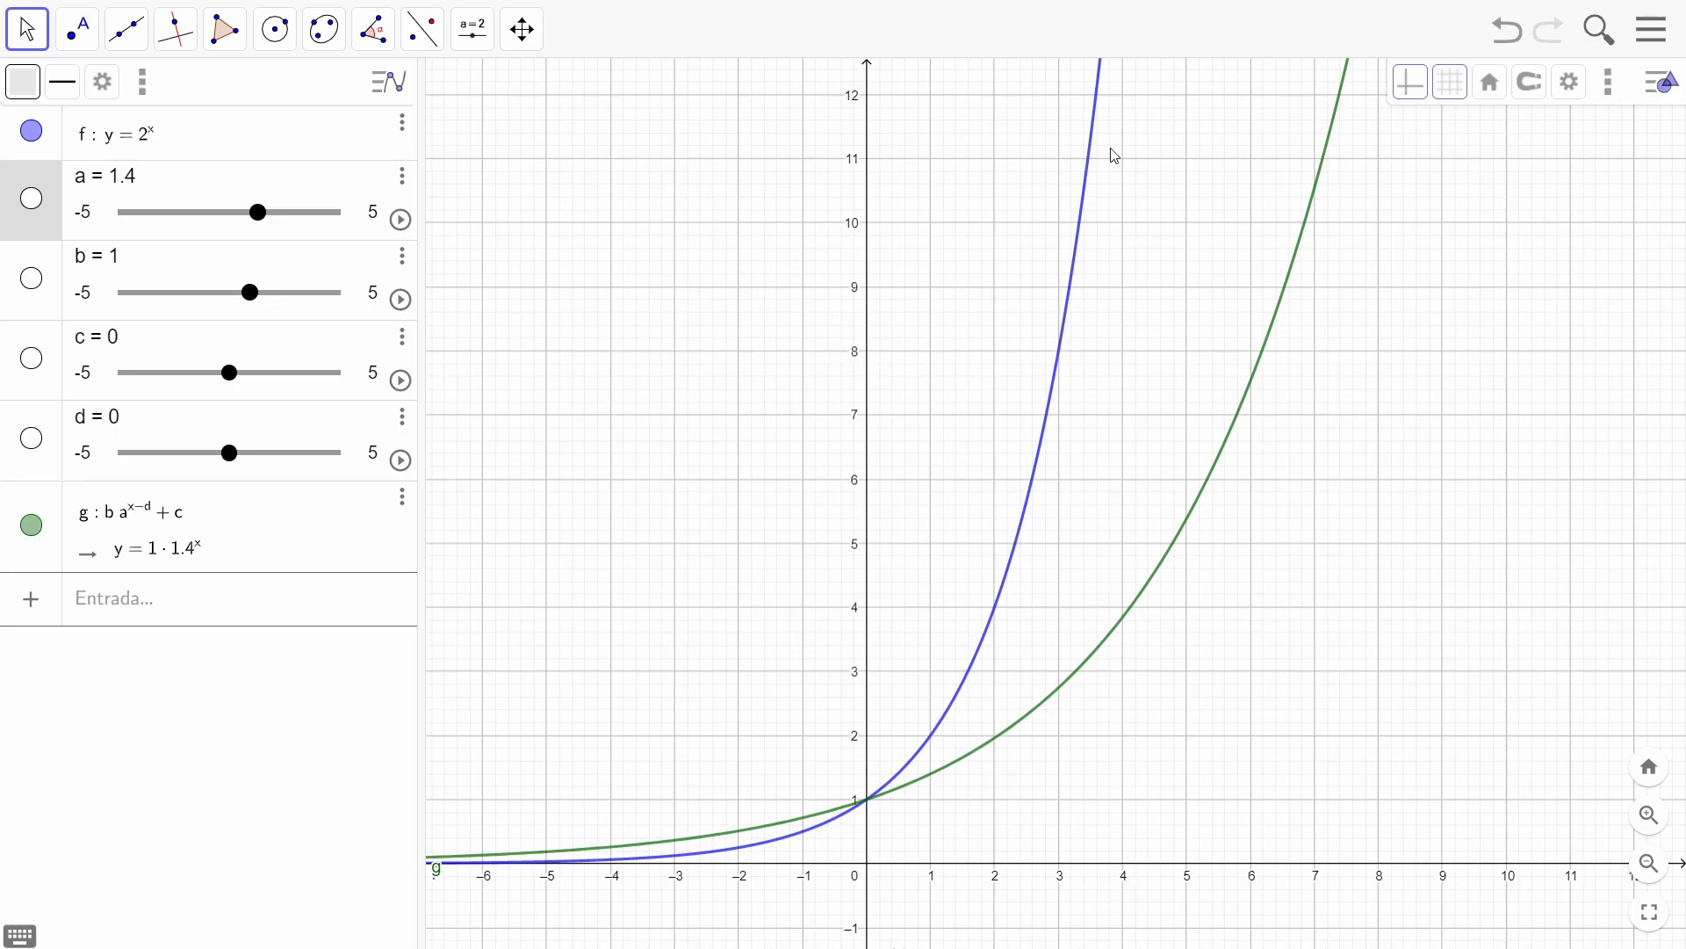
pyautogui.moveTo(726, 8)
pyautogui.moveTo(230, 453)
pyautogui.mouseDown()
pyautogui.moveTo(269, 460)
pyautogui.moveTo(235, 465)
pyautogui.mouseUp()
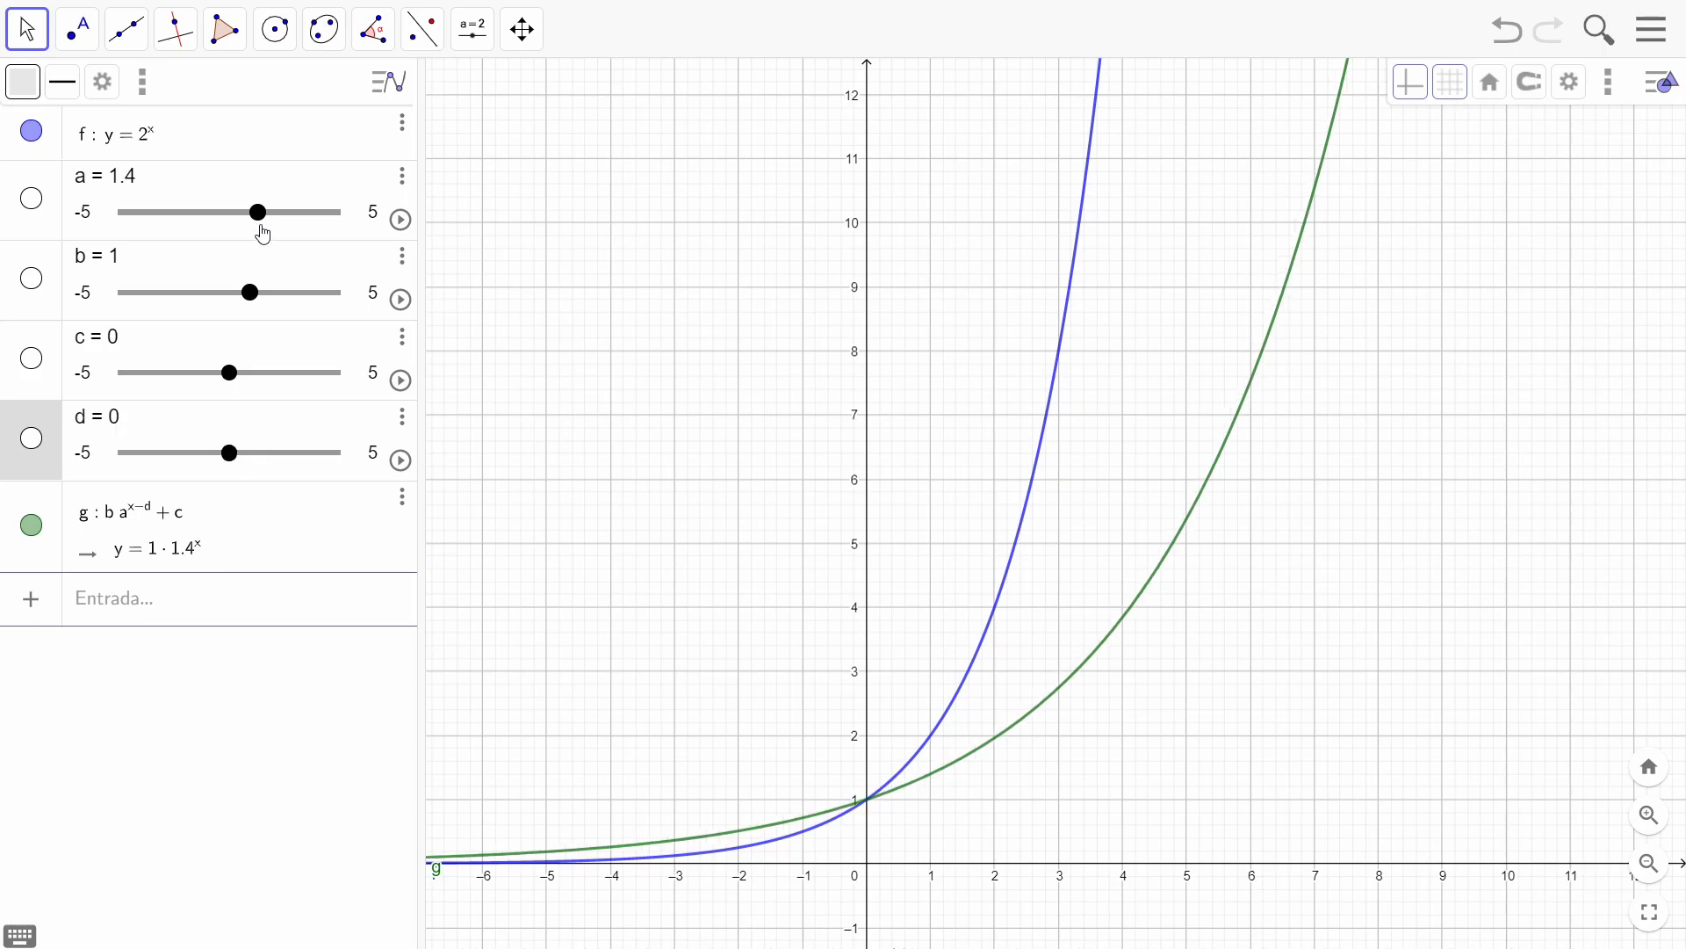
# Step: Vary the base a through 3, 1.5, 0.7 and back to 3 to compare growth and decay with y = 2^x
pyautogui.moveTo(264, 230); pyautogui.dragTo(295, 228)
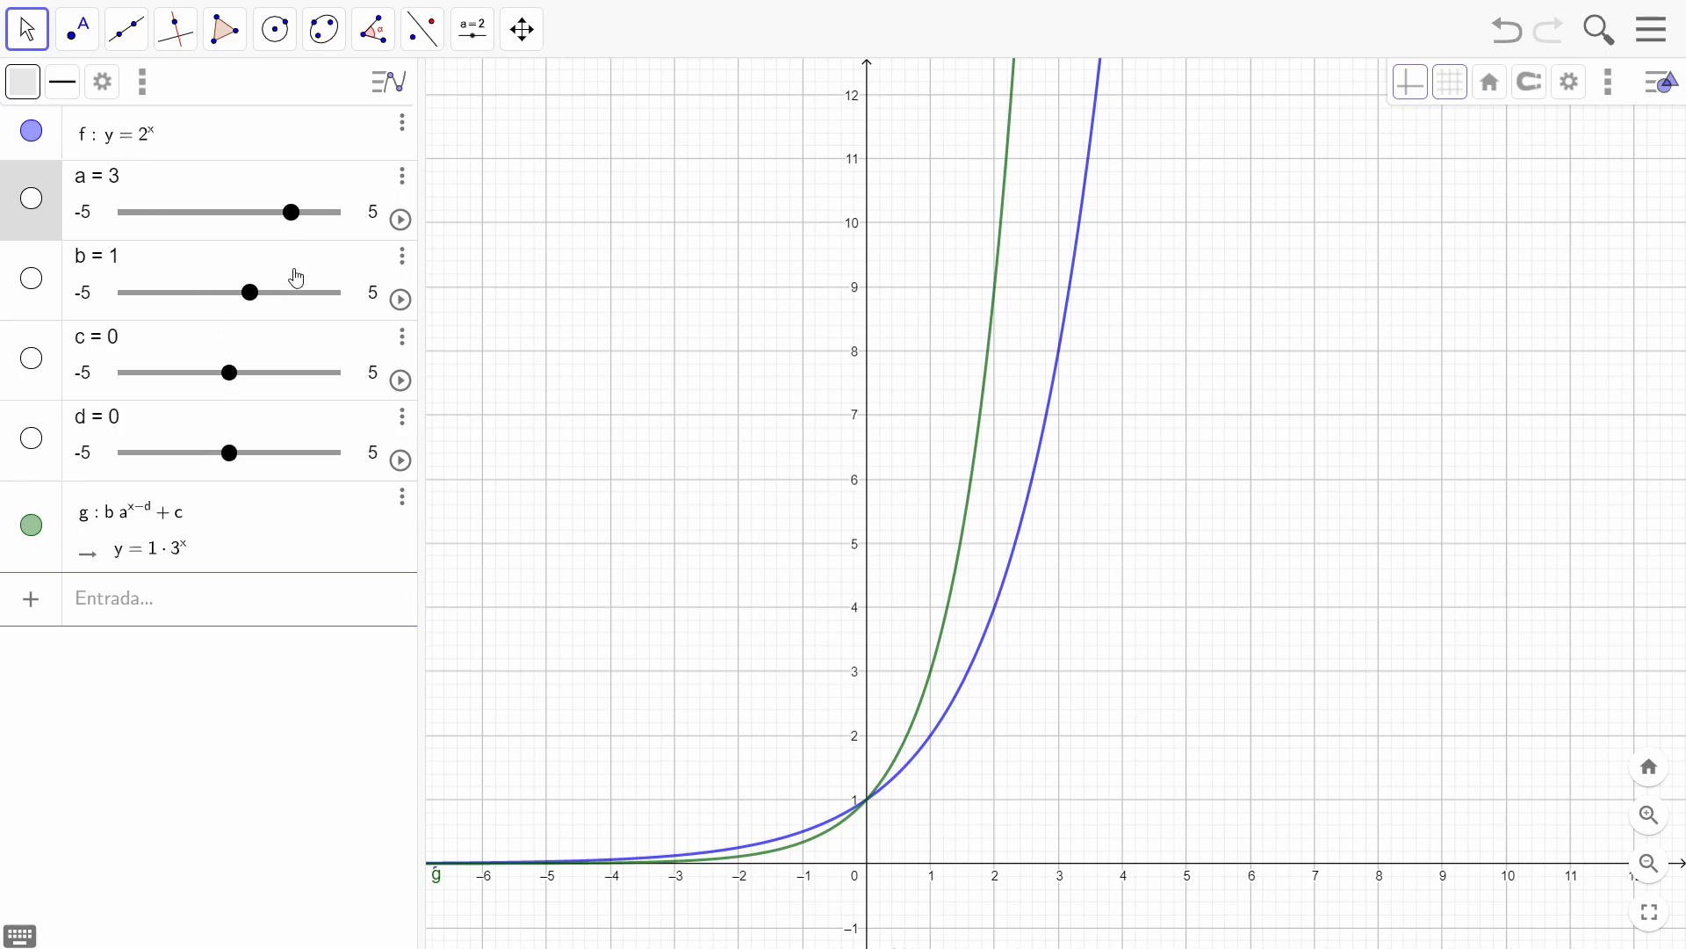
pyautogui.click(298, 215)
pyautogui.moveTo(290, 226); pyautogui.dragTo(262, 232)
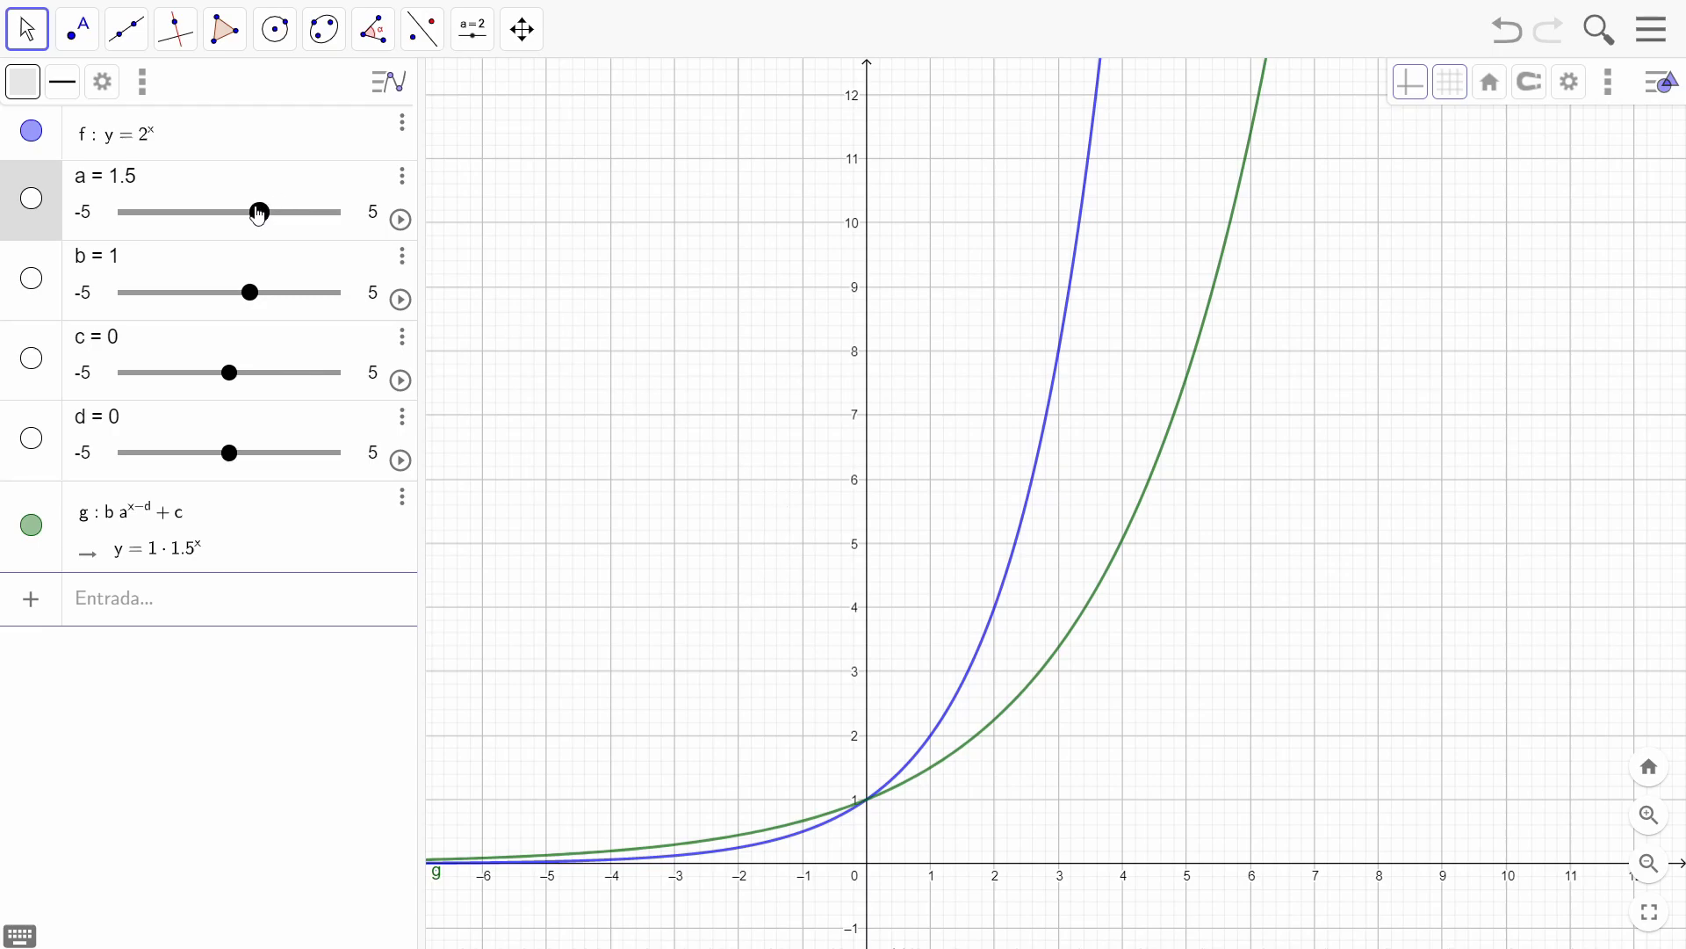
pyautogui.moveTo(259, 216); pyautogui.dragTo(247, 220)
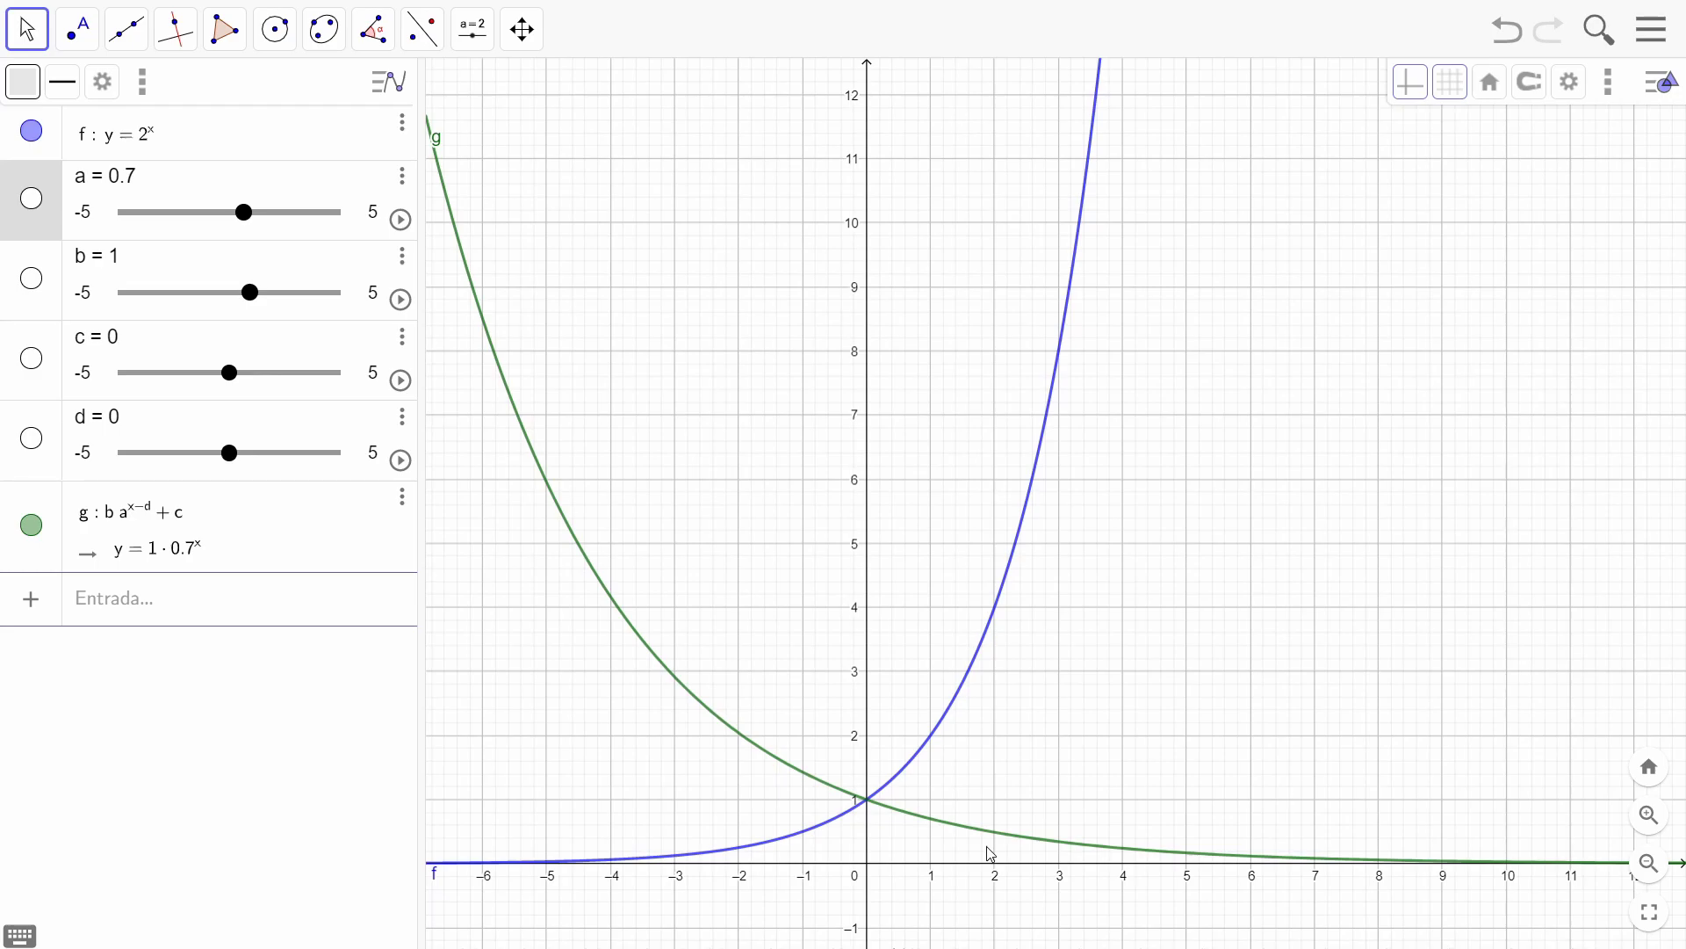
pyautogui.moveTo(246, 219); pyautogui.dragTo(294, 221)
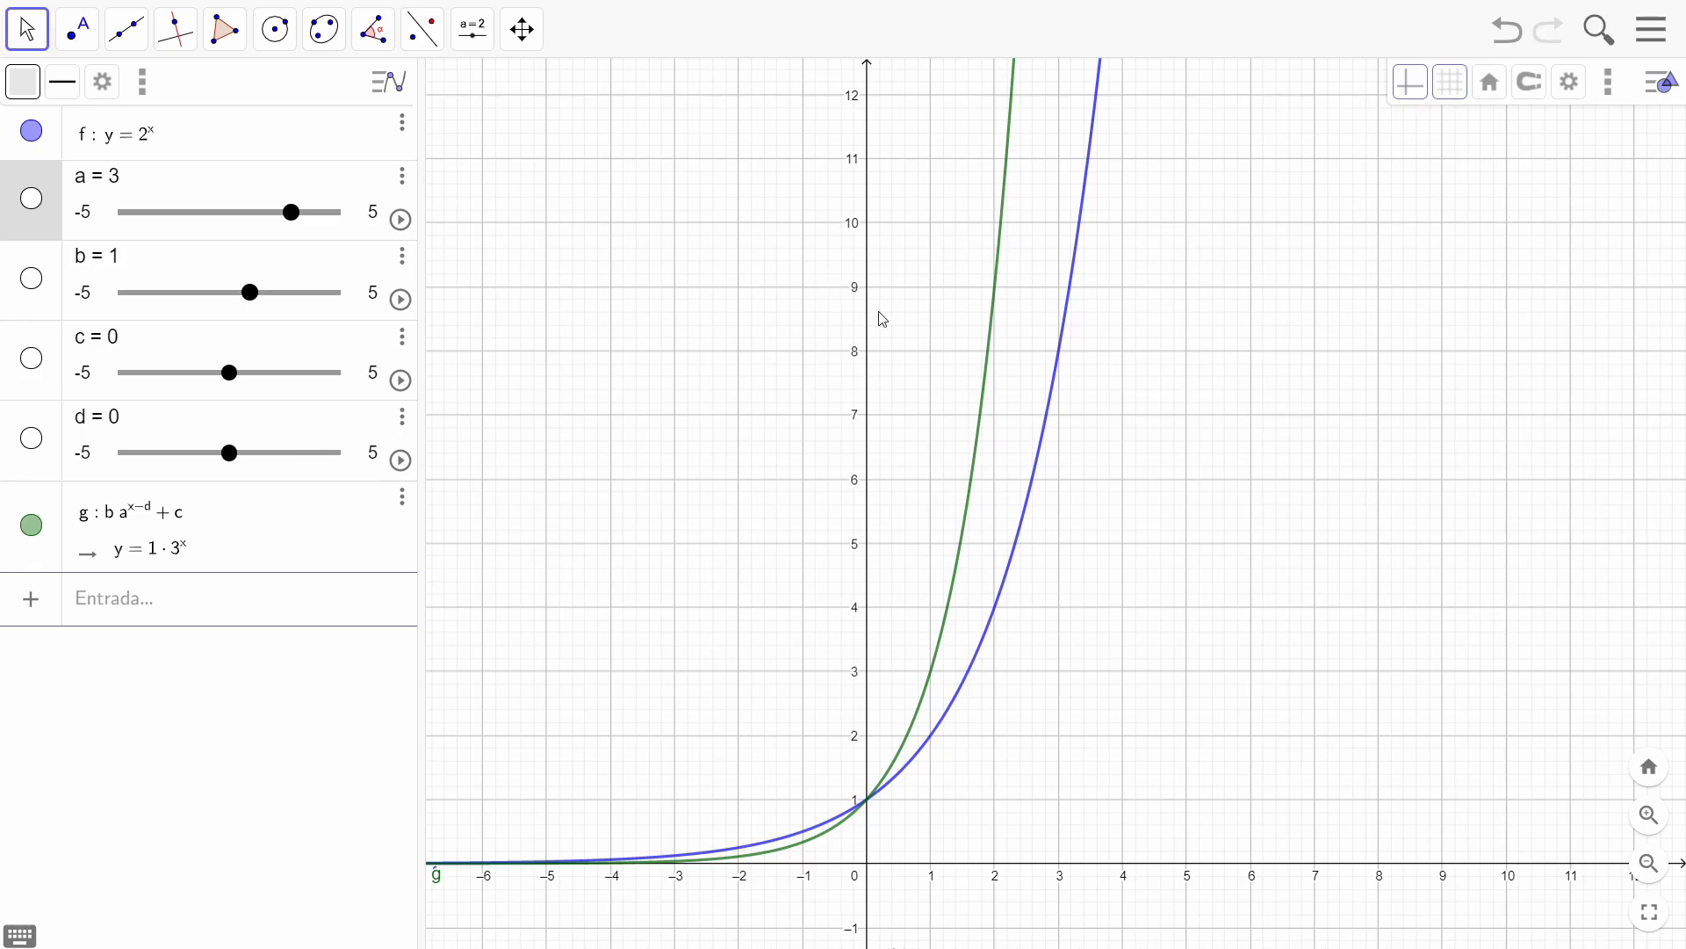
# Step: Set the base a to 2 and the multiplier b to 2
pyautogui.moveTo(291, 216)
pyautogui.mouseDown()
pyautogui.moveTo(320, 226)
pyautogui.moveTo(230, 241)
pyautogui.moveTo(274, 241)
pyautogui.mouseUp()
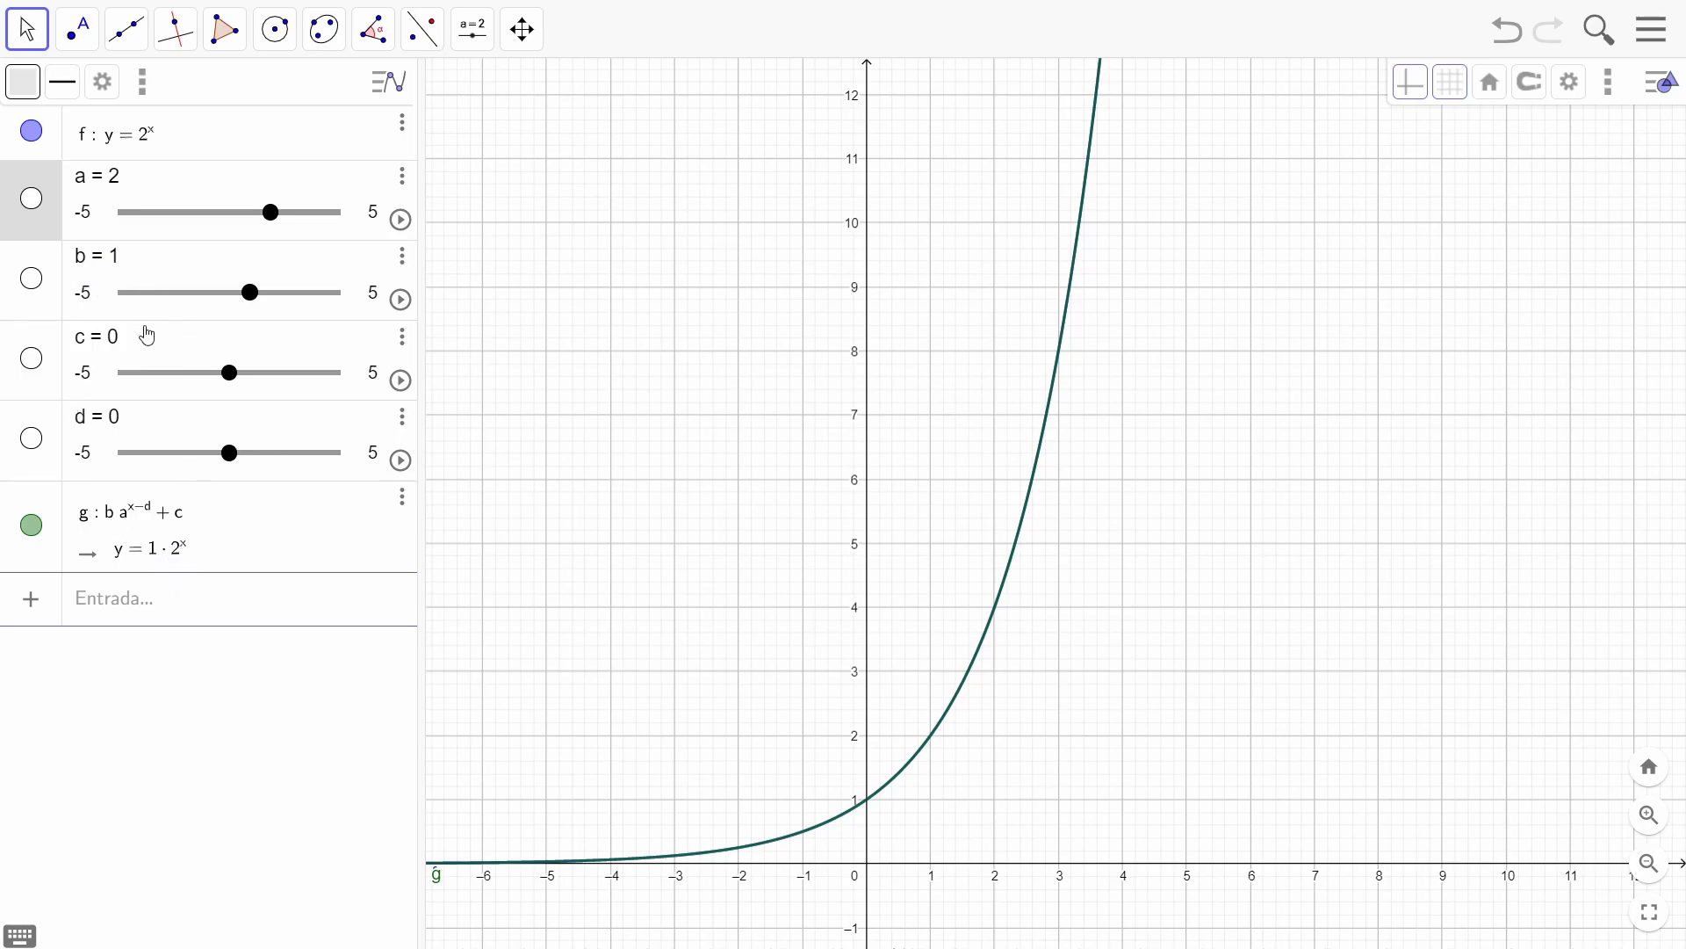
pyautogui.moveTo(257, 294); pyautogui.dragTo(275, 298)
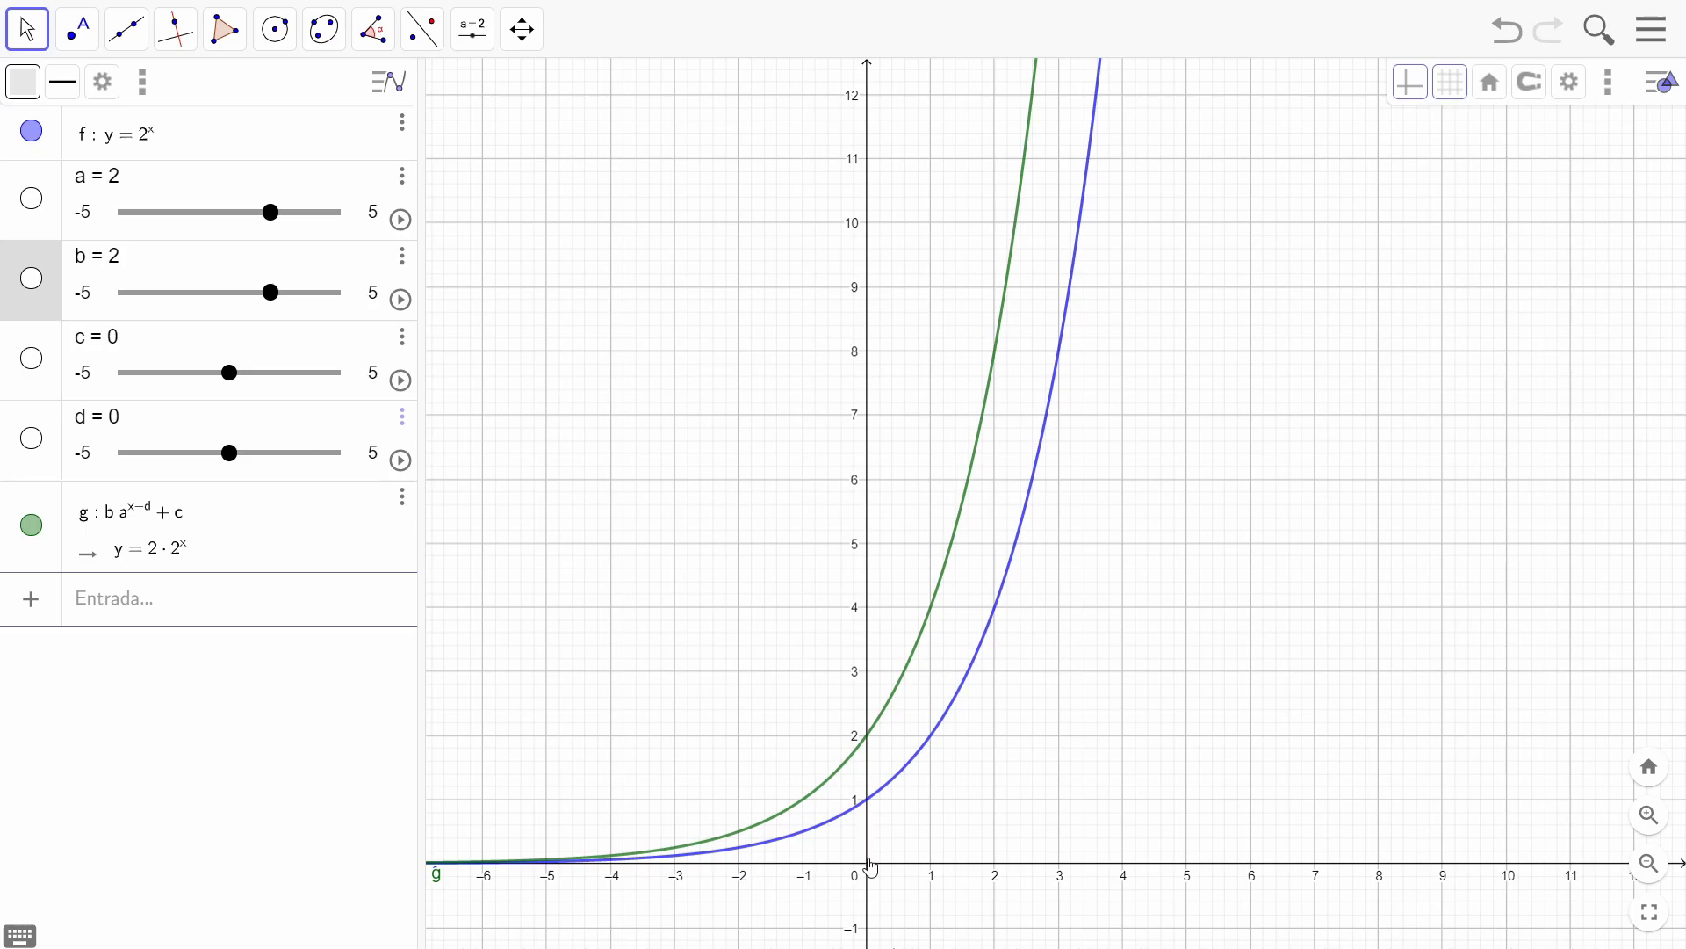
# Step: Examine both curves closely around the y-axis and how they approach the x-axis for negative x
pyautogui.click(692, 739)
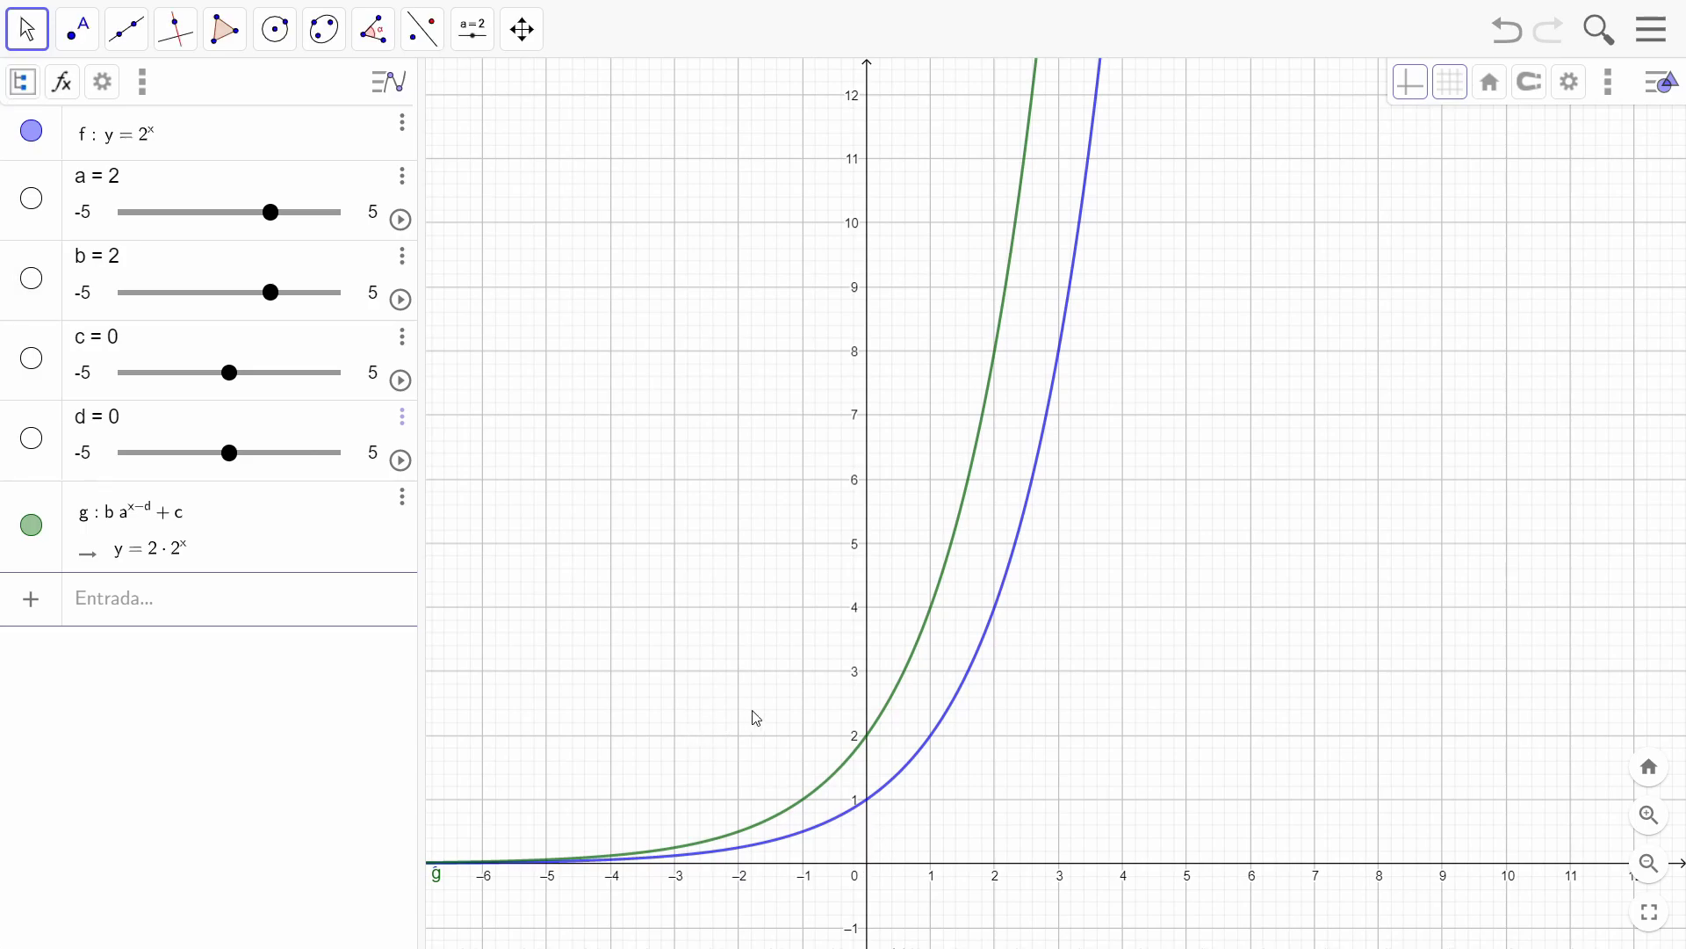
pyautogui.click(18, 28)
pyautogui.moveTo(648, 418); pyautogui.dragTo(861, 307)
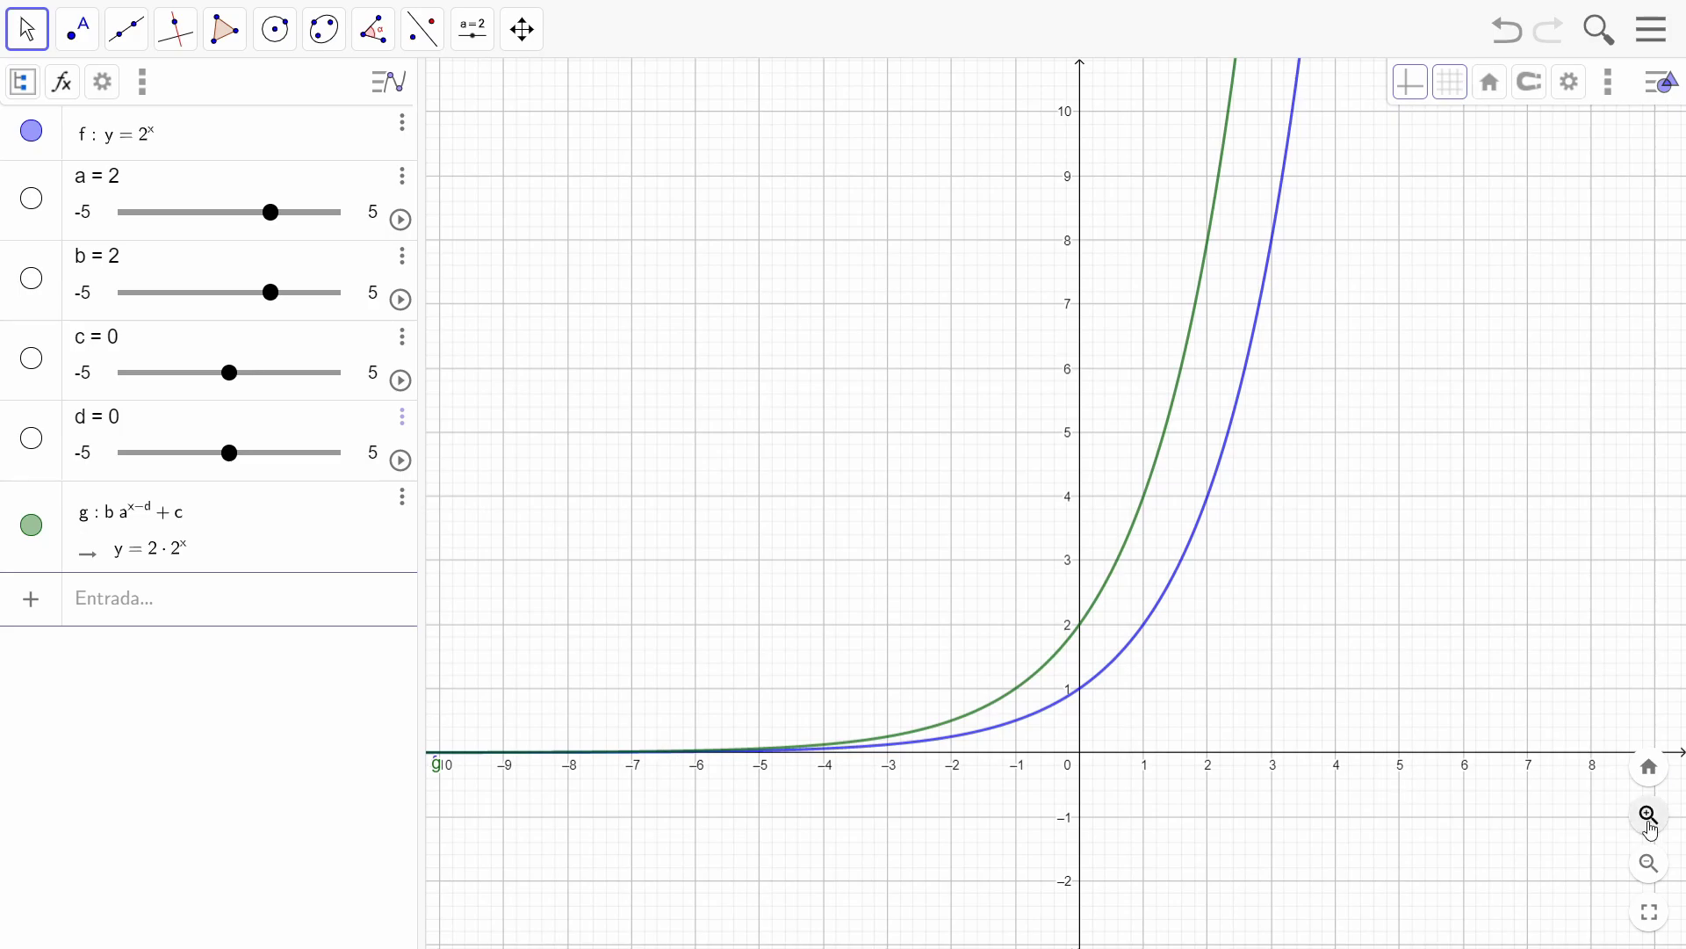
pyautogui.click(1651, 821)
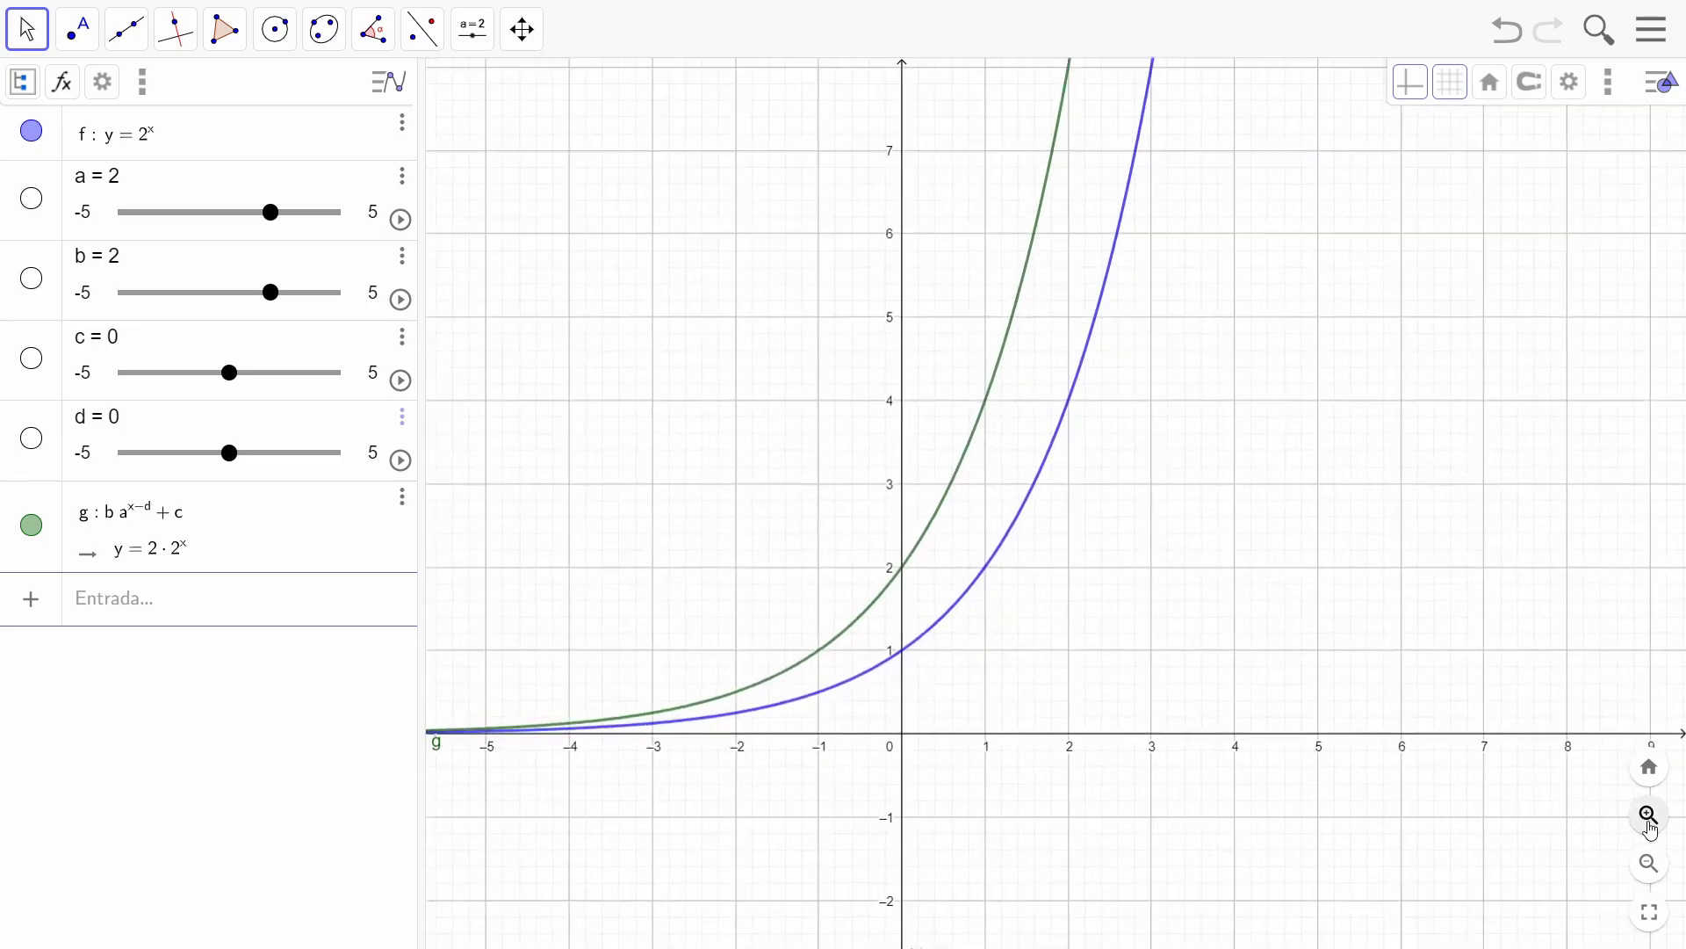
pyautogui.moveTo(524, 778); pyautogui.dragTo(987, 710)
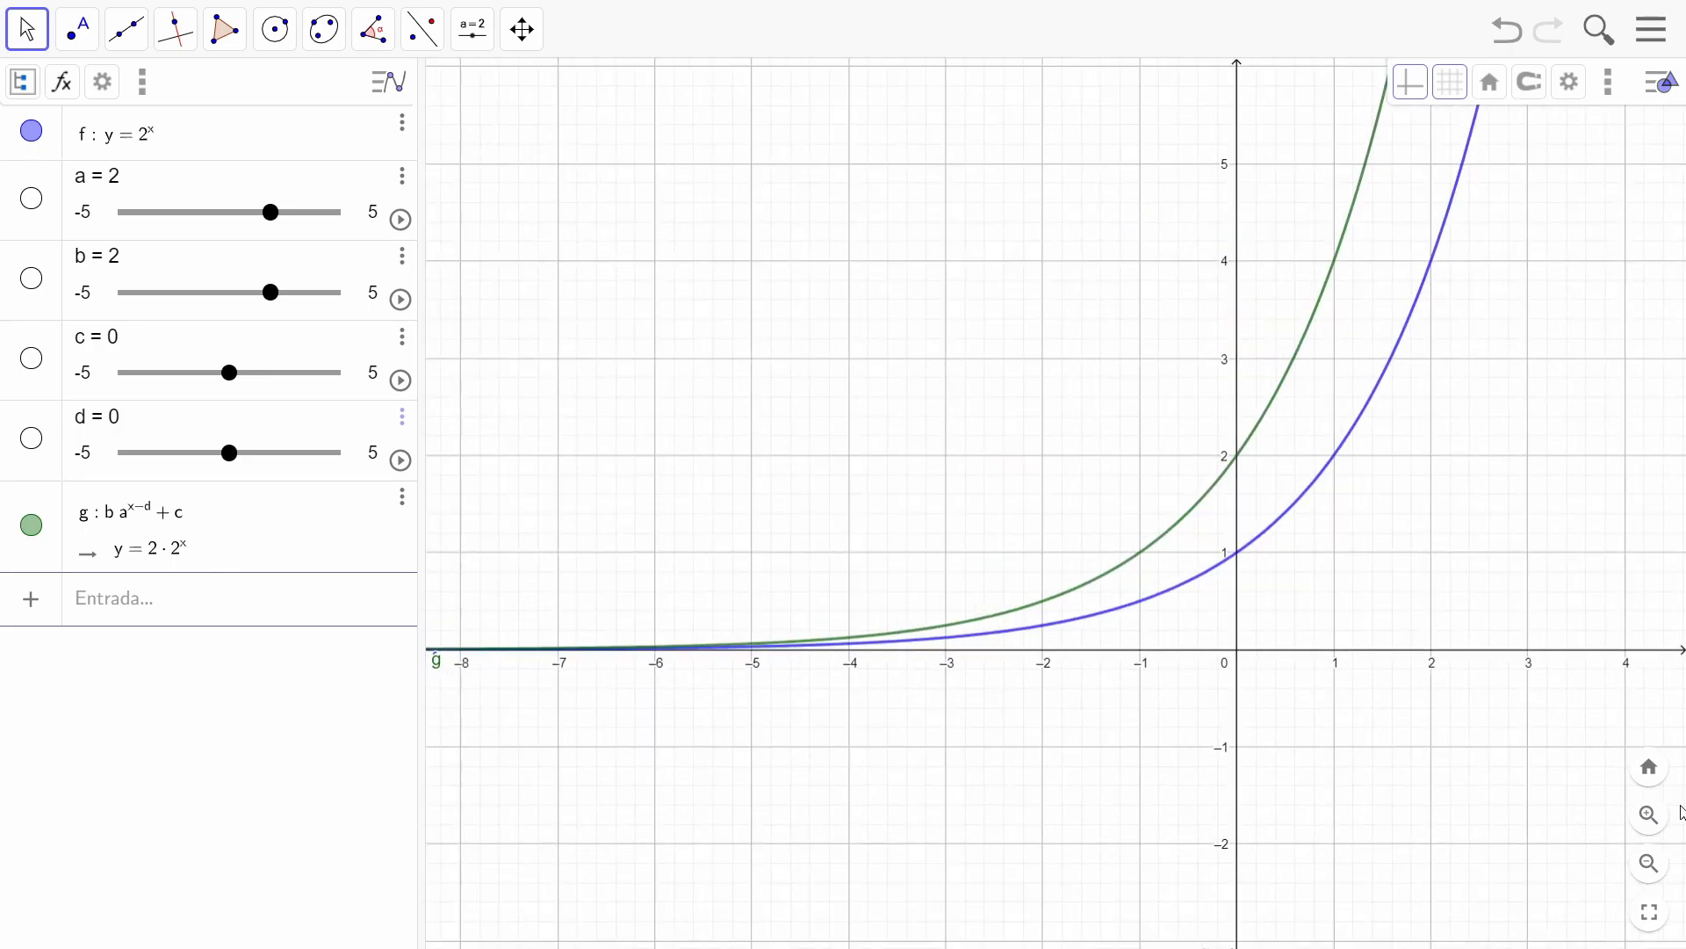
pyautogui.click(1651, 830)
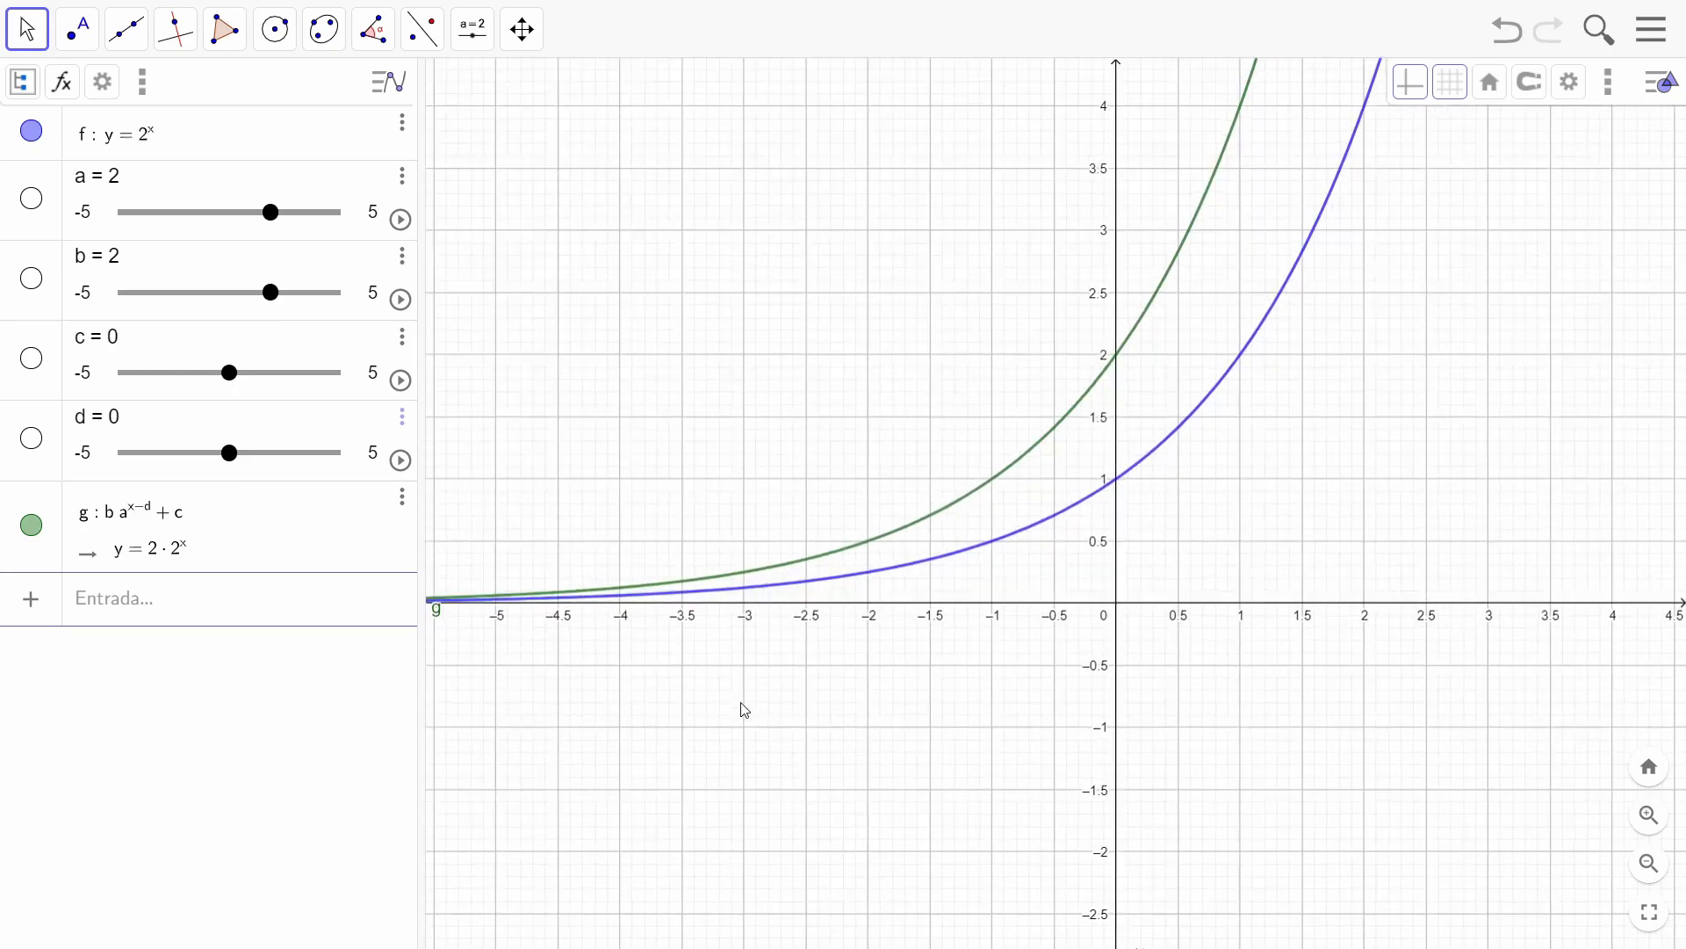
pyautogui.moveTo(603, 684); pyautogui.dragTo(756, 707)
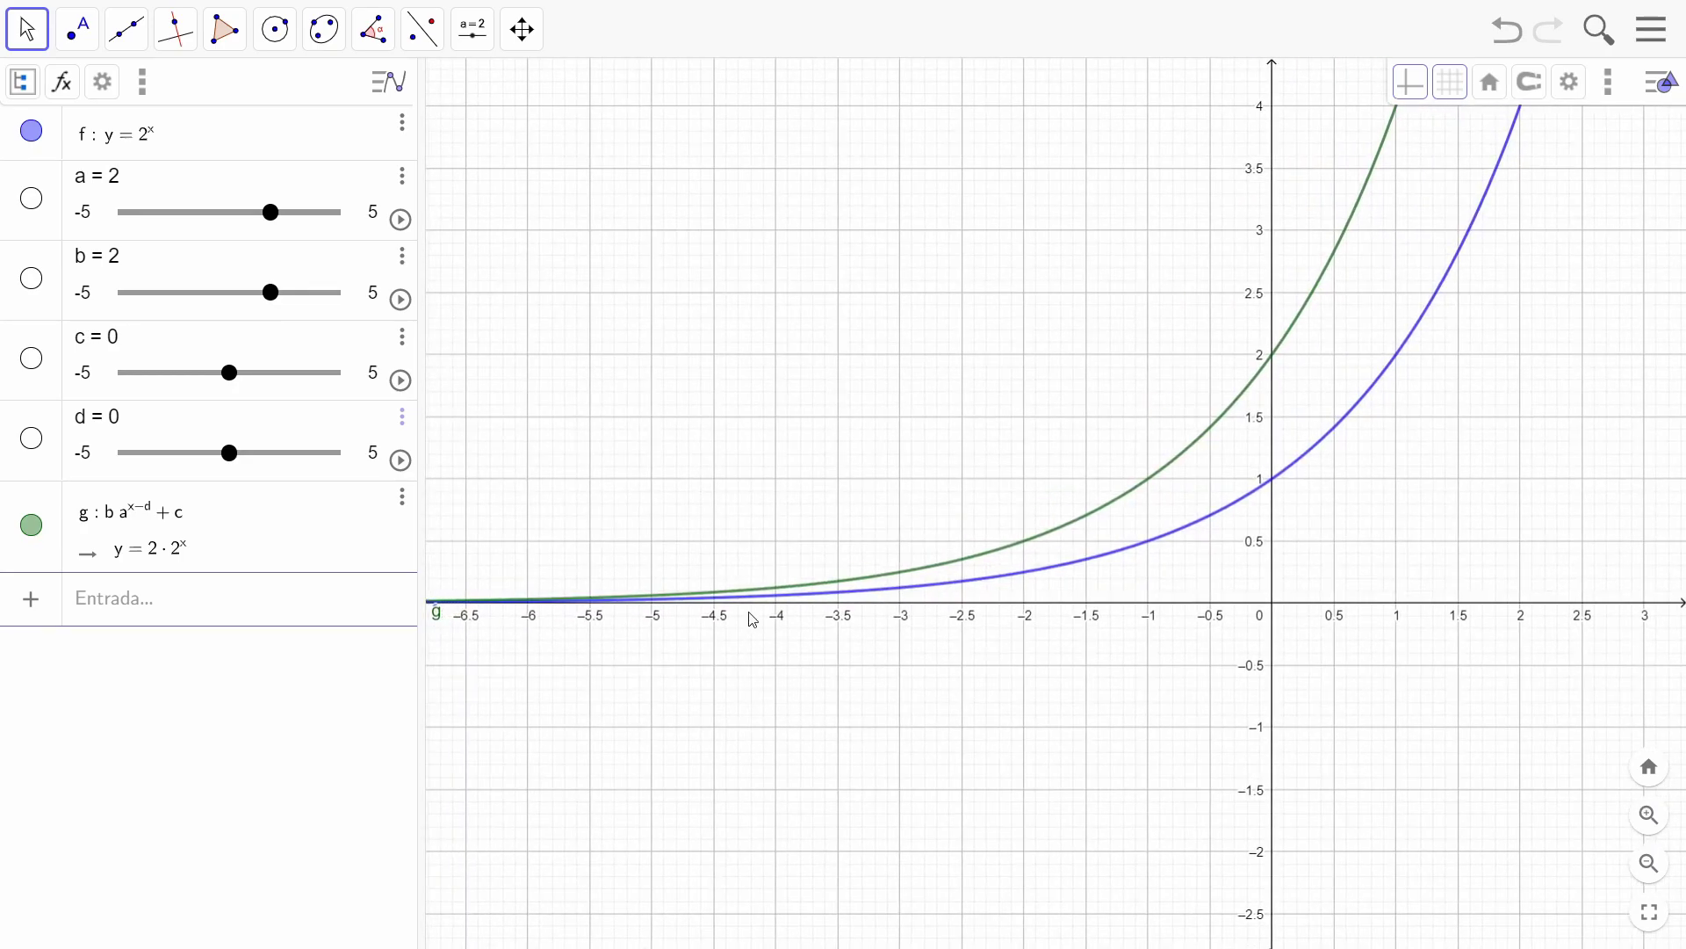
pyautogui.moveTo(621, 741); pyautogui.dragTo(582, 777)
pyautogui.moveTo(1349, 563); pyautogui.dragTo(1152, 763)
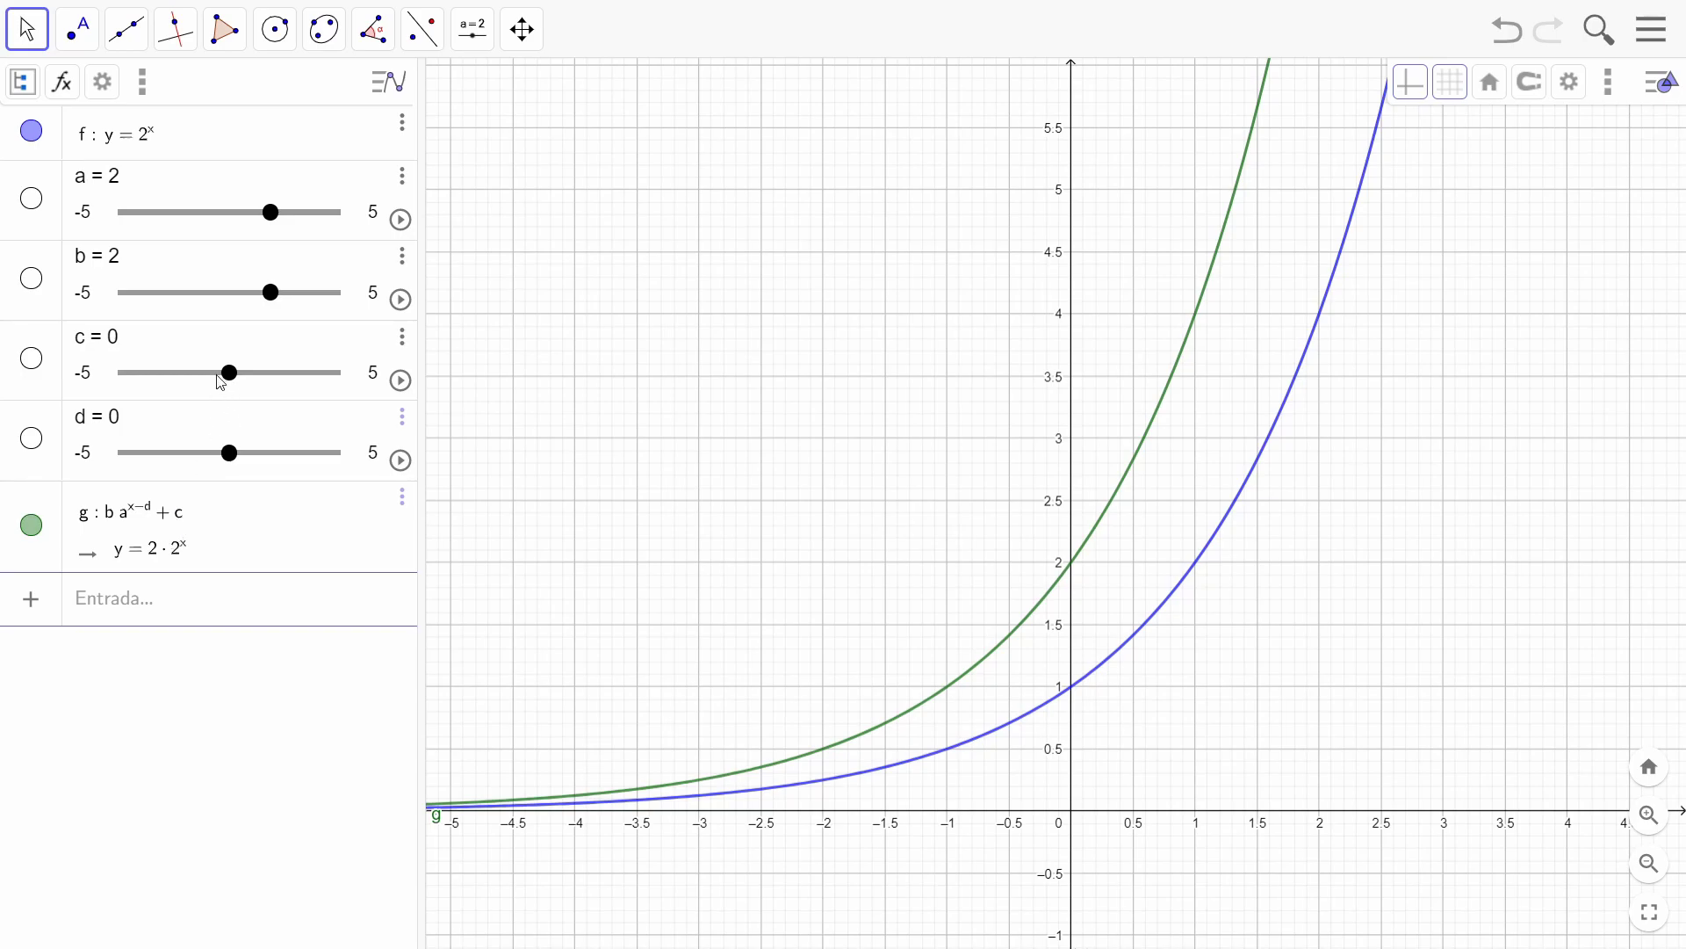
# Step: Shift the slider-controlled curve vertically by trying c = -0.1 and c = 2
pyautogui.moveTo(227, 374)
pyautogui.mouseDown()
pyautogui.moveTo(198, 383)
pyautogui.moveTo(253, 386)
pyautogui.moveTo(200, 391)
pyautogui.moveTo(231, 392)
pyautogui.mouseUp()
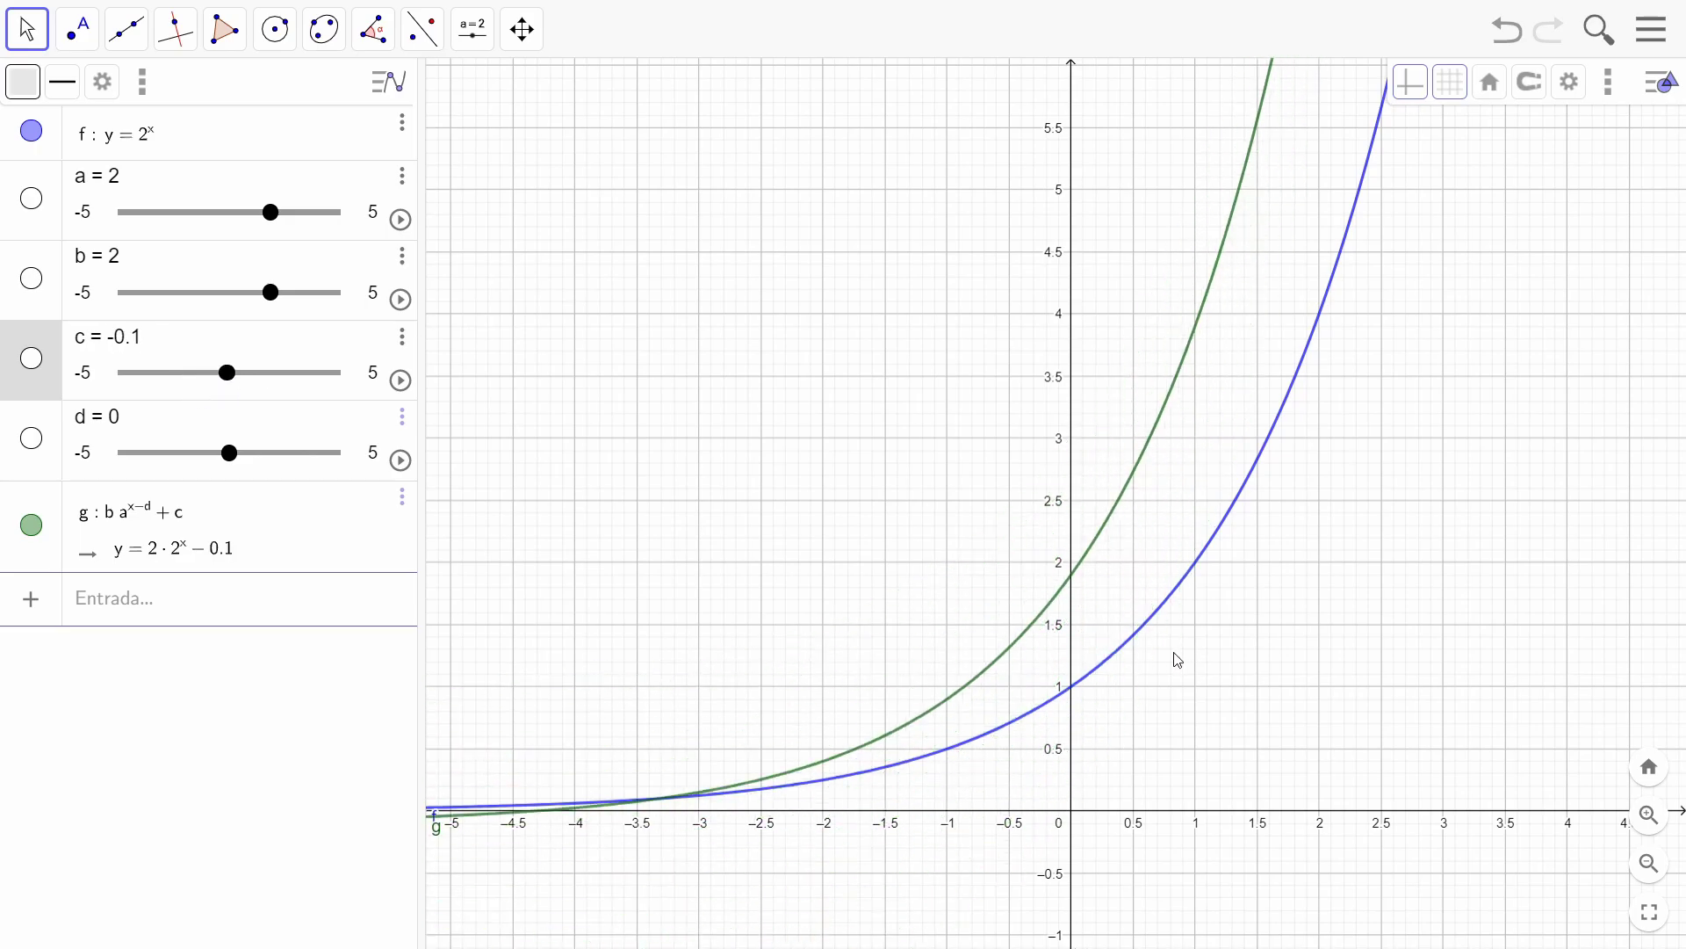
pyautogui.click(1649, 863)
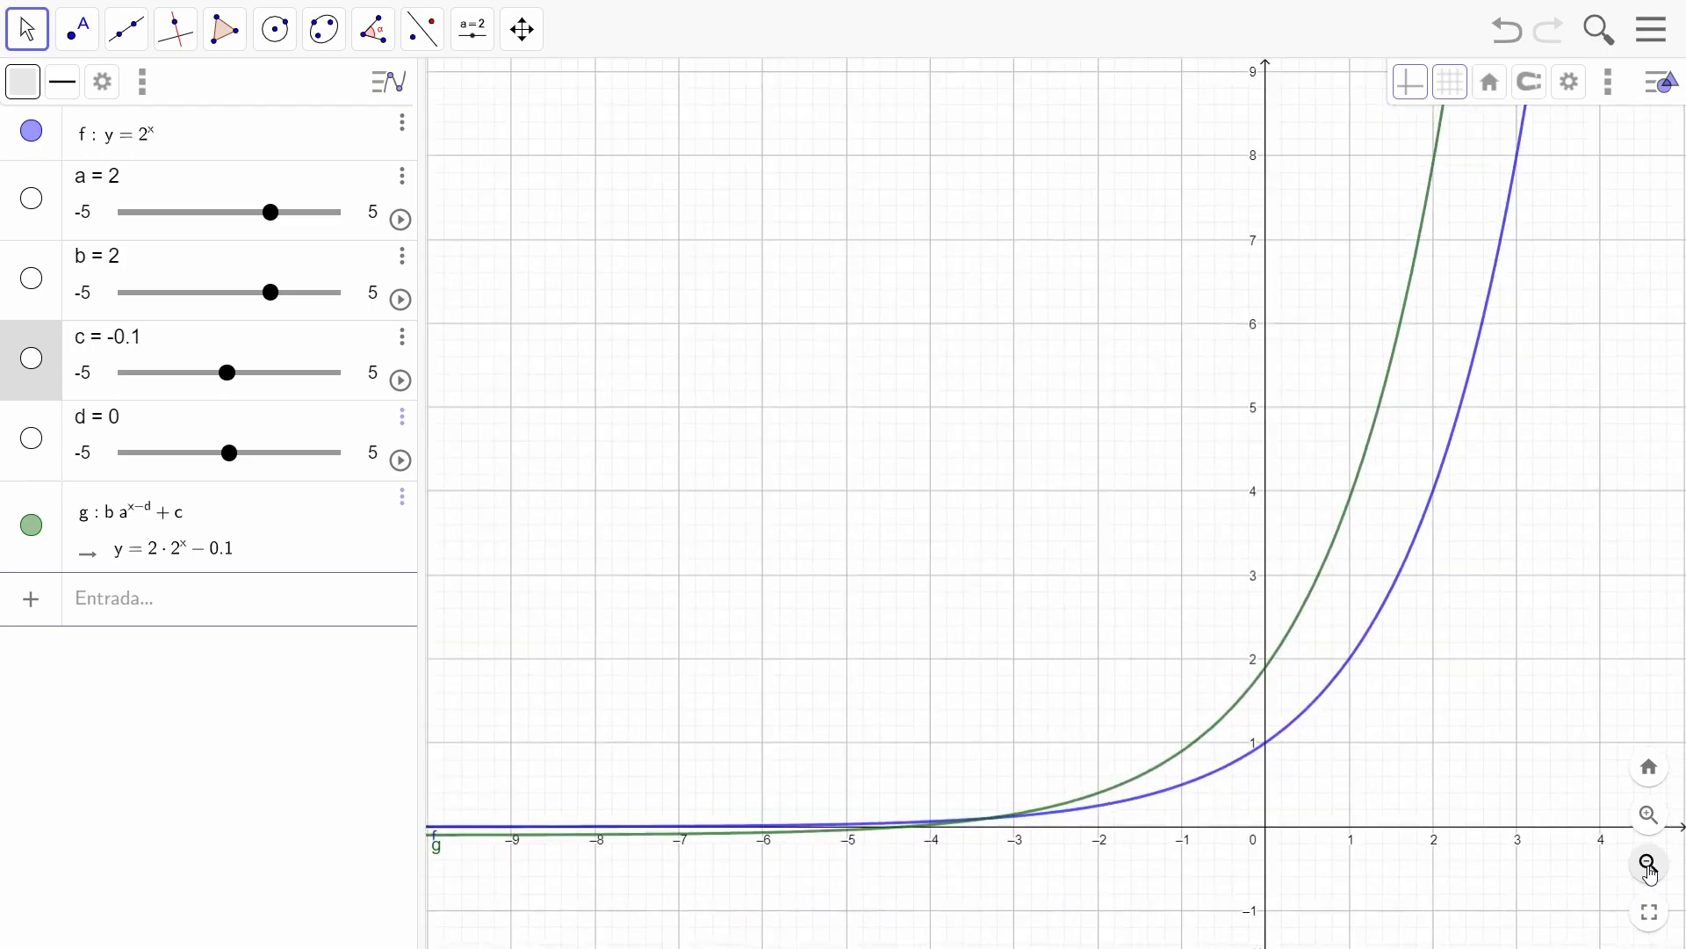
pyautogui.moveTo(1412, 727); pyautogui.dragTo(1395, 698)
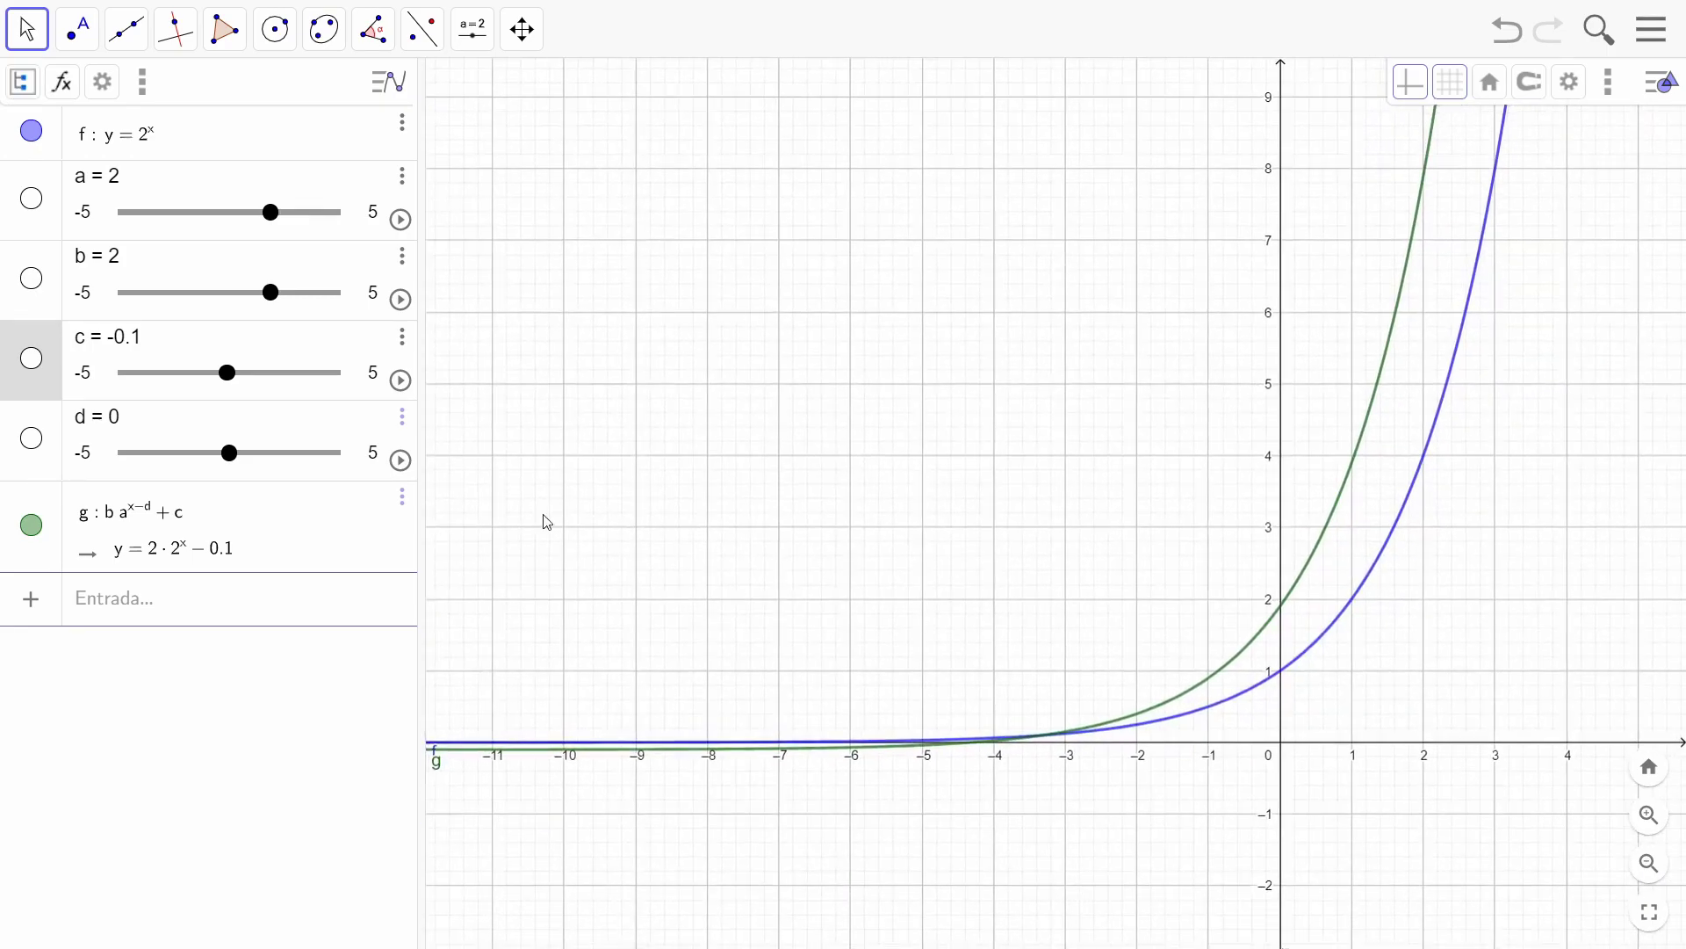
pyautogui.moveTo(224, 375); pyautogui.dragTo(274, 383)
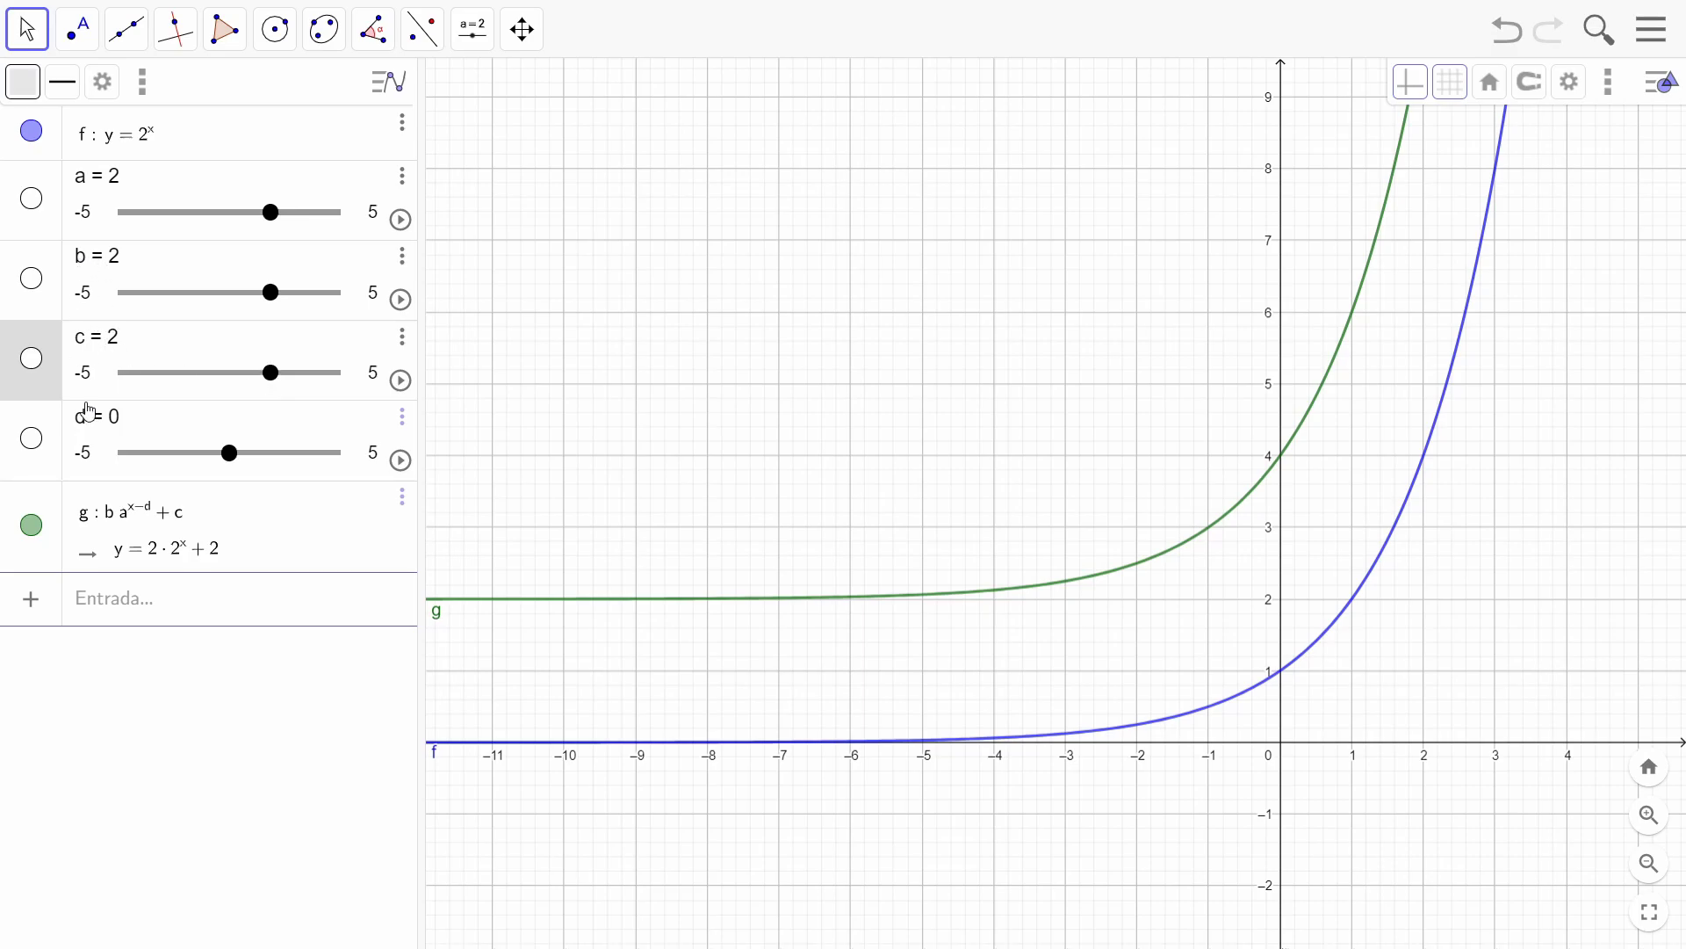
# Step: Return b to 1 and c to 0, and adjust slider d to shift the curve horizontally
pyautogui.moveTo(272, 293)
pyautogui.mouseDown()
pyautogui.moveTo(295, 301)
pyautogui.moveTo(252, 307)
pyautogui.mouseUp()
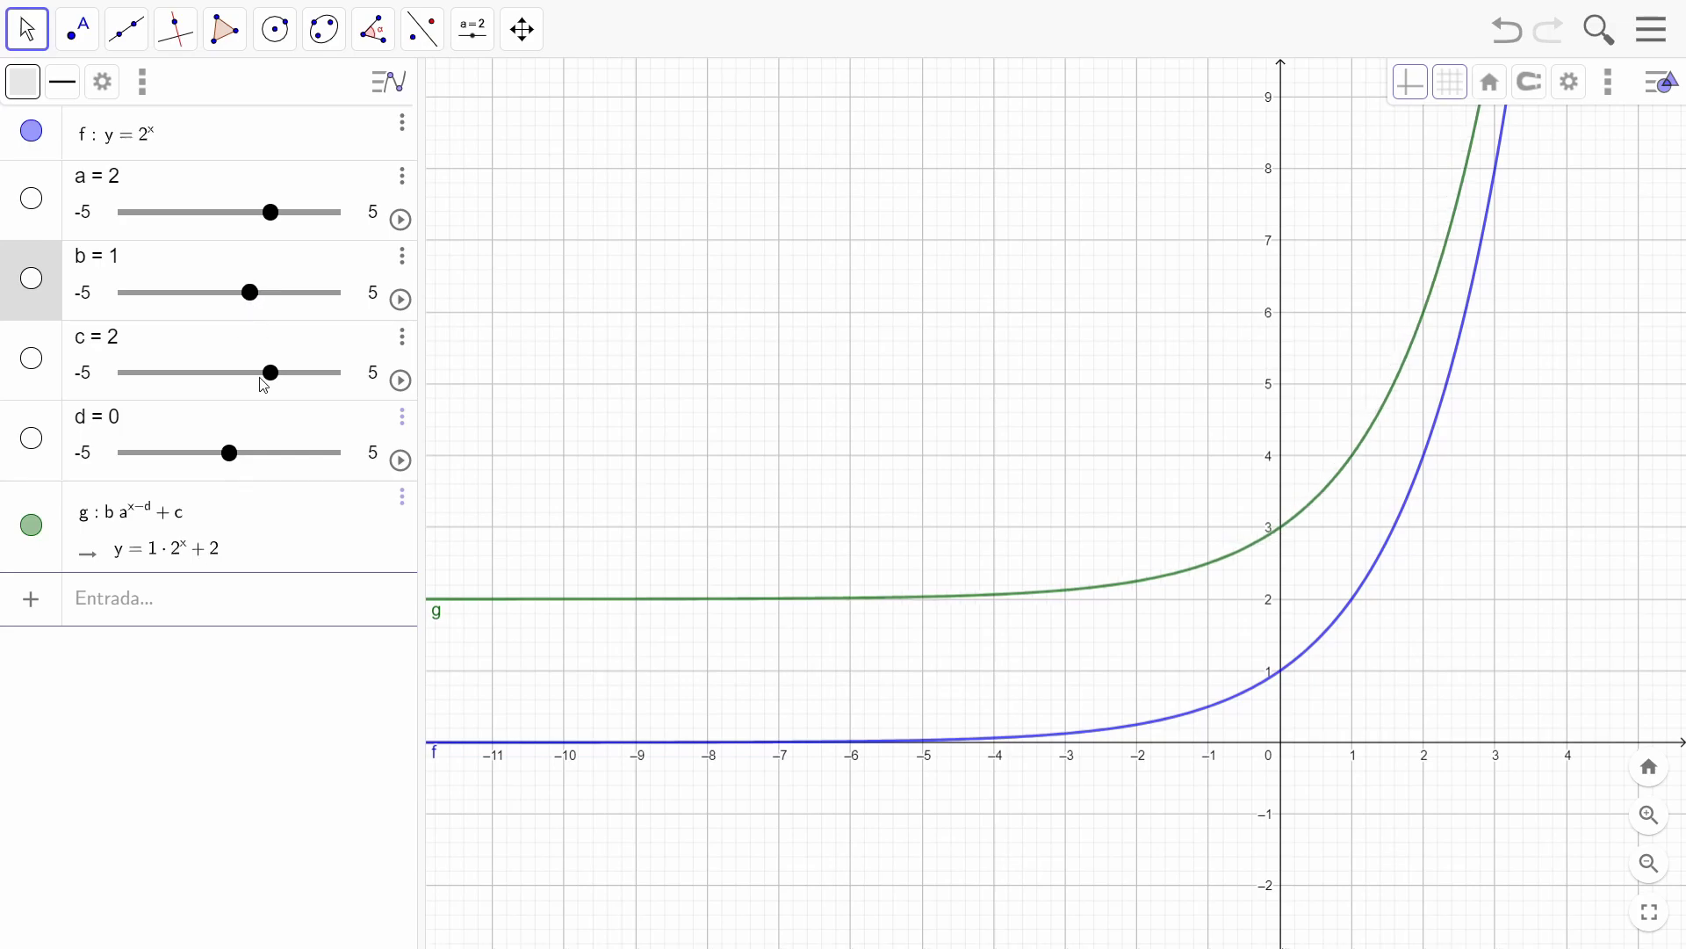
pyautogui.moveTo(272, 372); pyautogui.dragTo(233, 396)
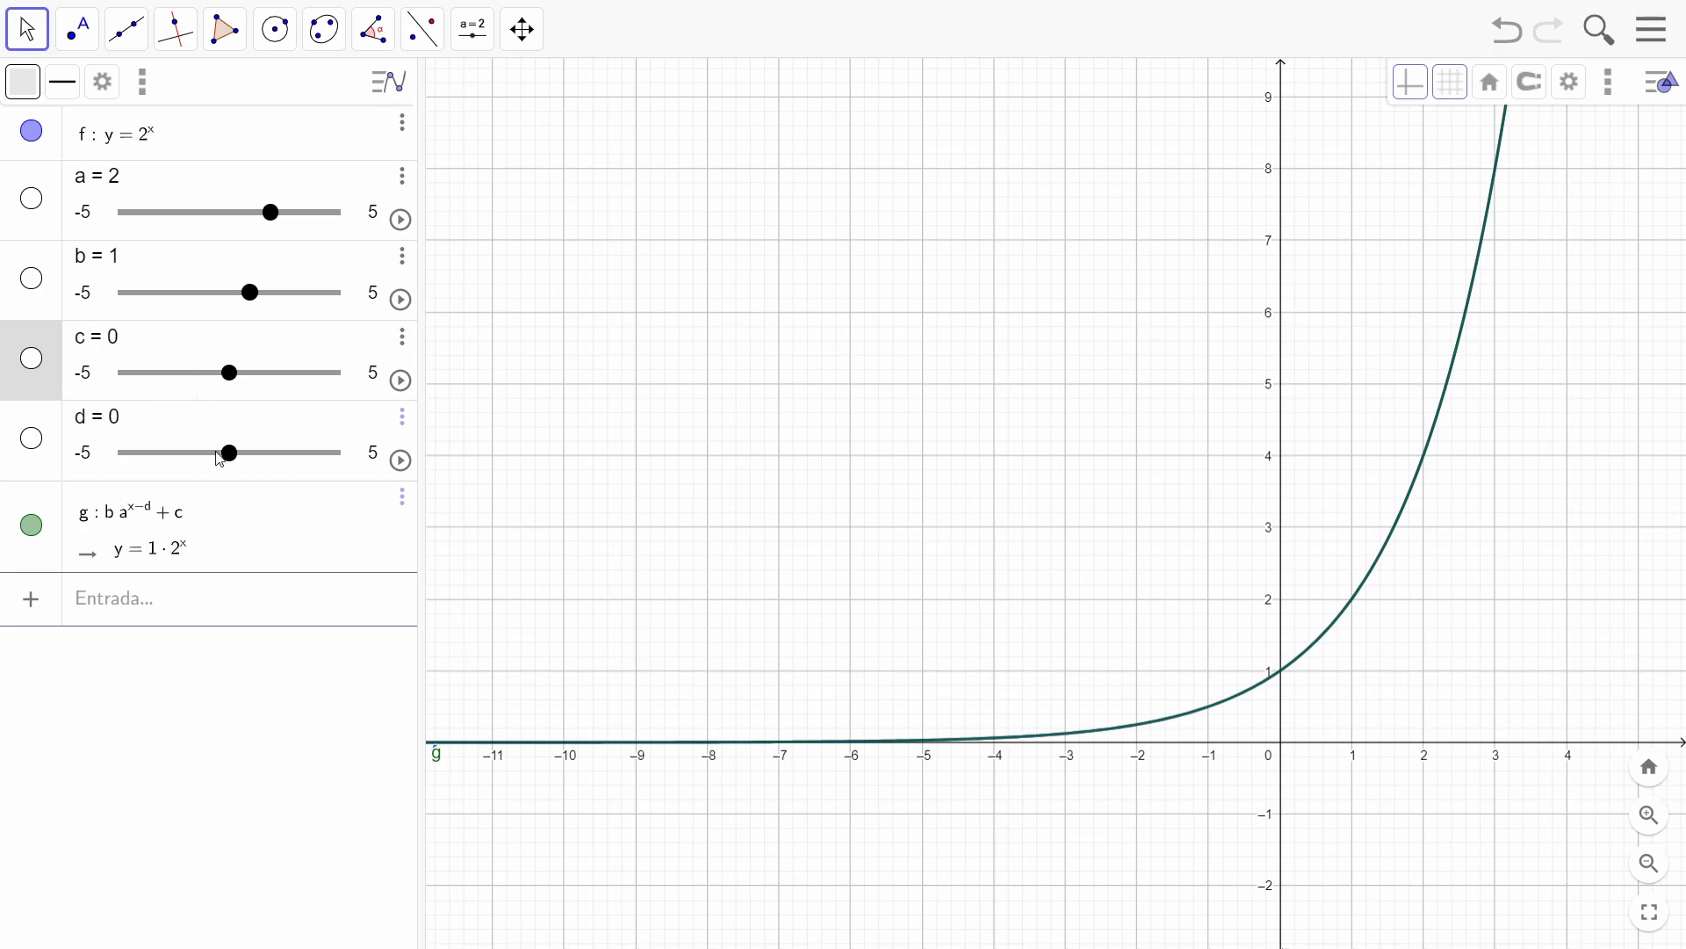
pyautogui.moveTo(234, 461)
pyautogui.mouseDown()
pyautogui.moveTo(176, 460)
pyautogui.moveTo(279, 457)
pyautogui.moveTo(195, 453)
pyautogui.moveTo(236, 446)
pyautogui.moveTo(214, 449)
pyautogui.mouseUp()
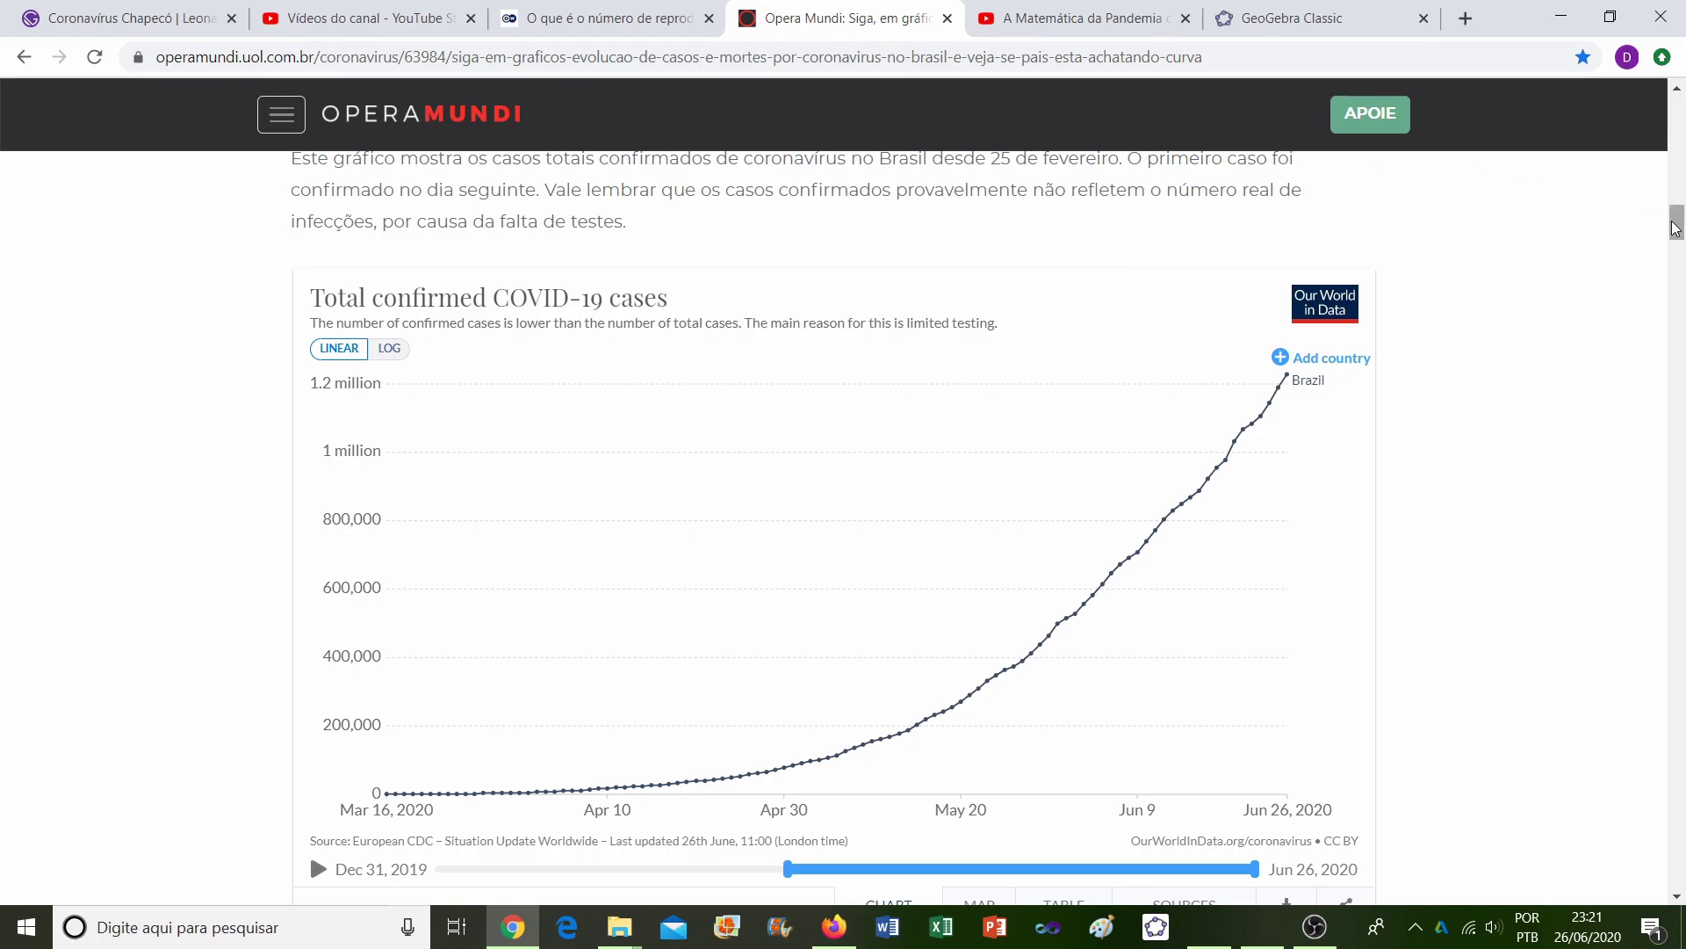
# Step: Examine the charts of Brazil's total confirmed COVID-19 cases and deaths on the Opera Mundi page
pyautogui.moveTo(1675, 228); pyautogui.dragTo(1677, 226)
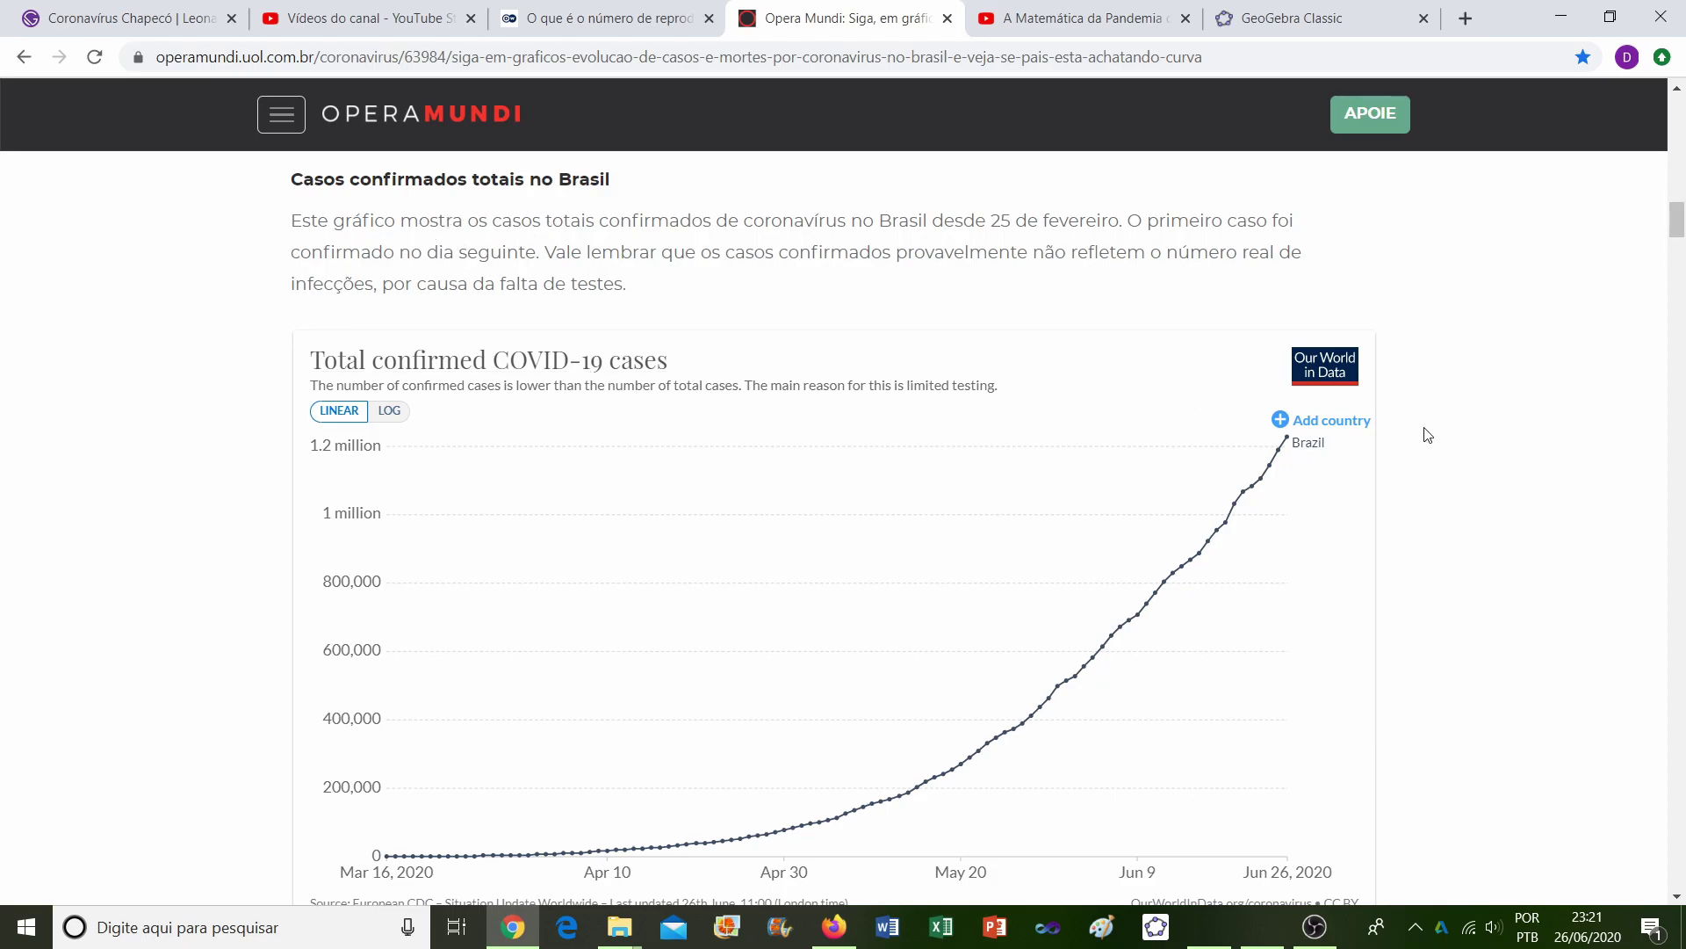
pyautogui.moveTo(1677, 225); pyautogui.dragTo(1673, 372)
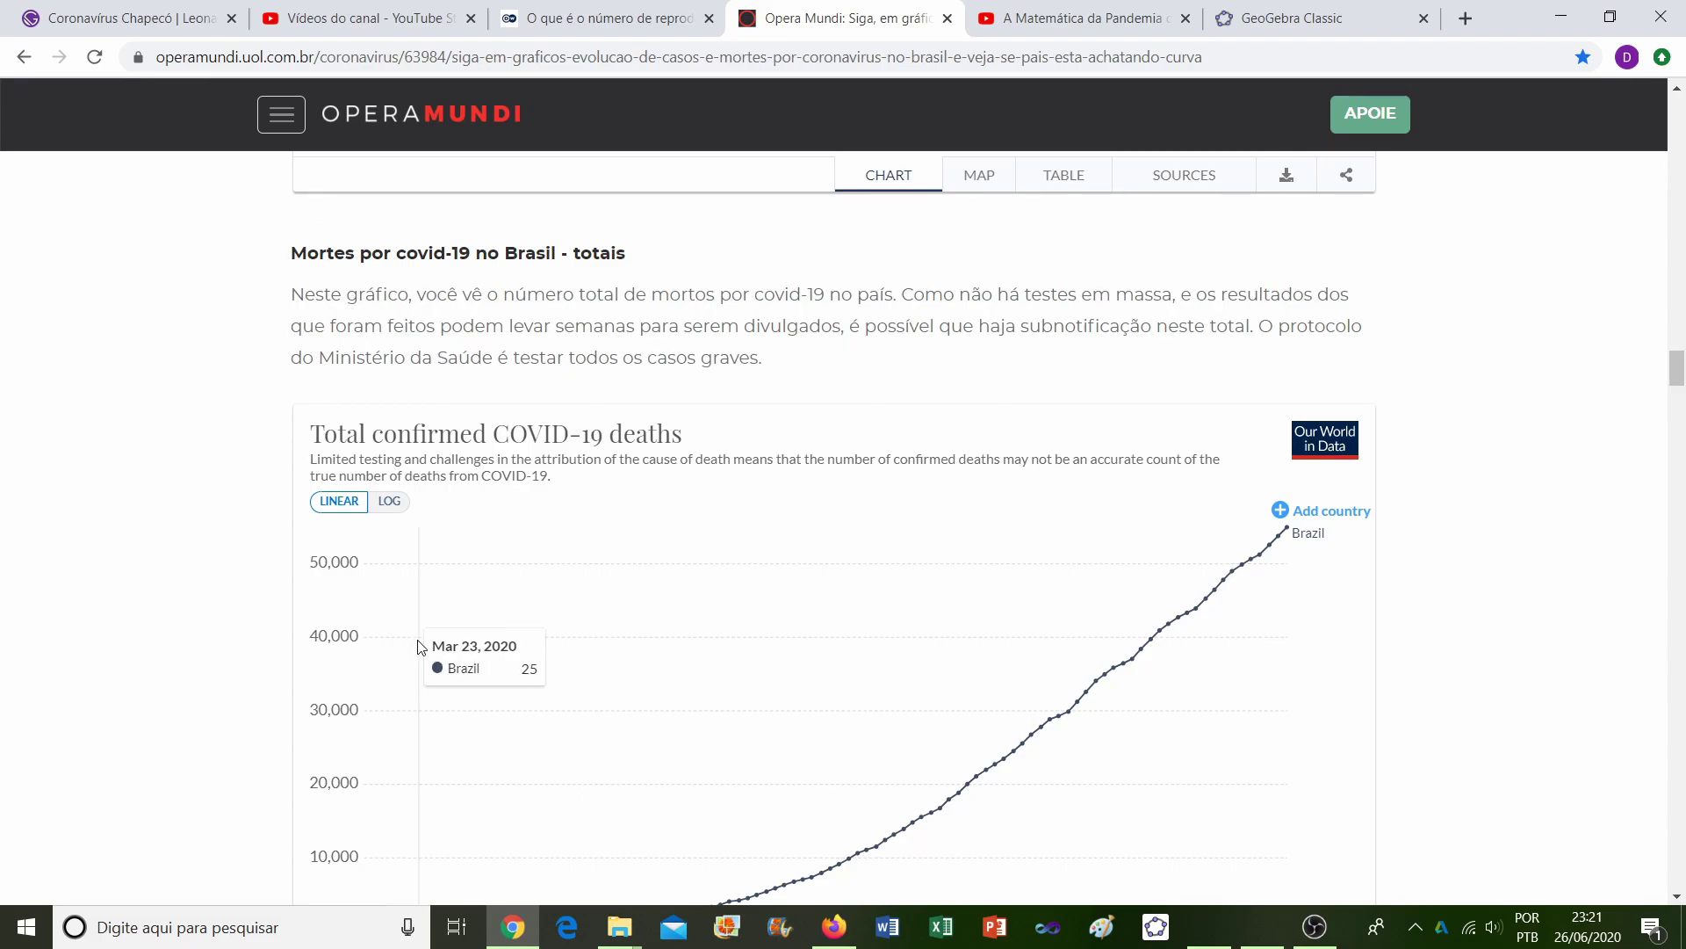
pyautogui.moveTo(1673, 372); pyautogui.dragTo(1676, 230)
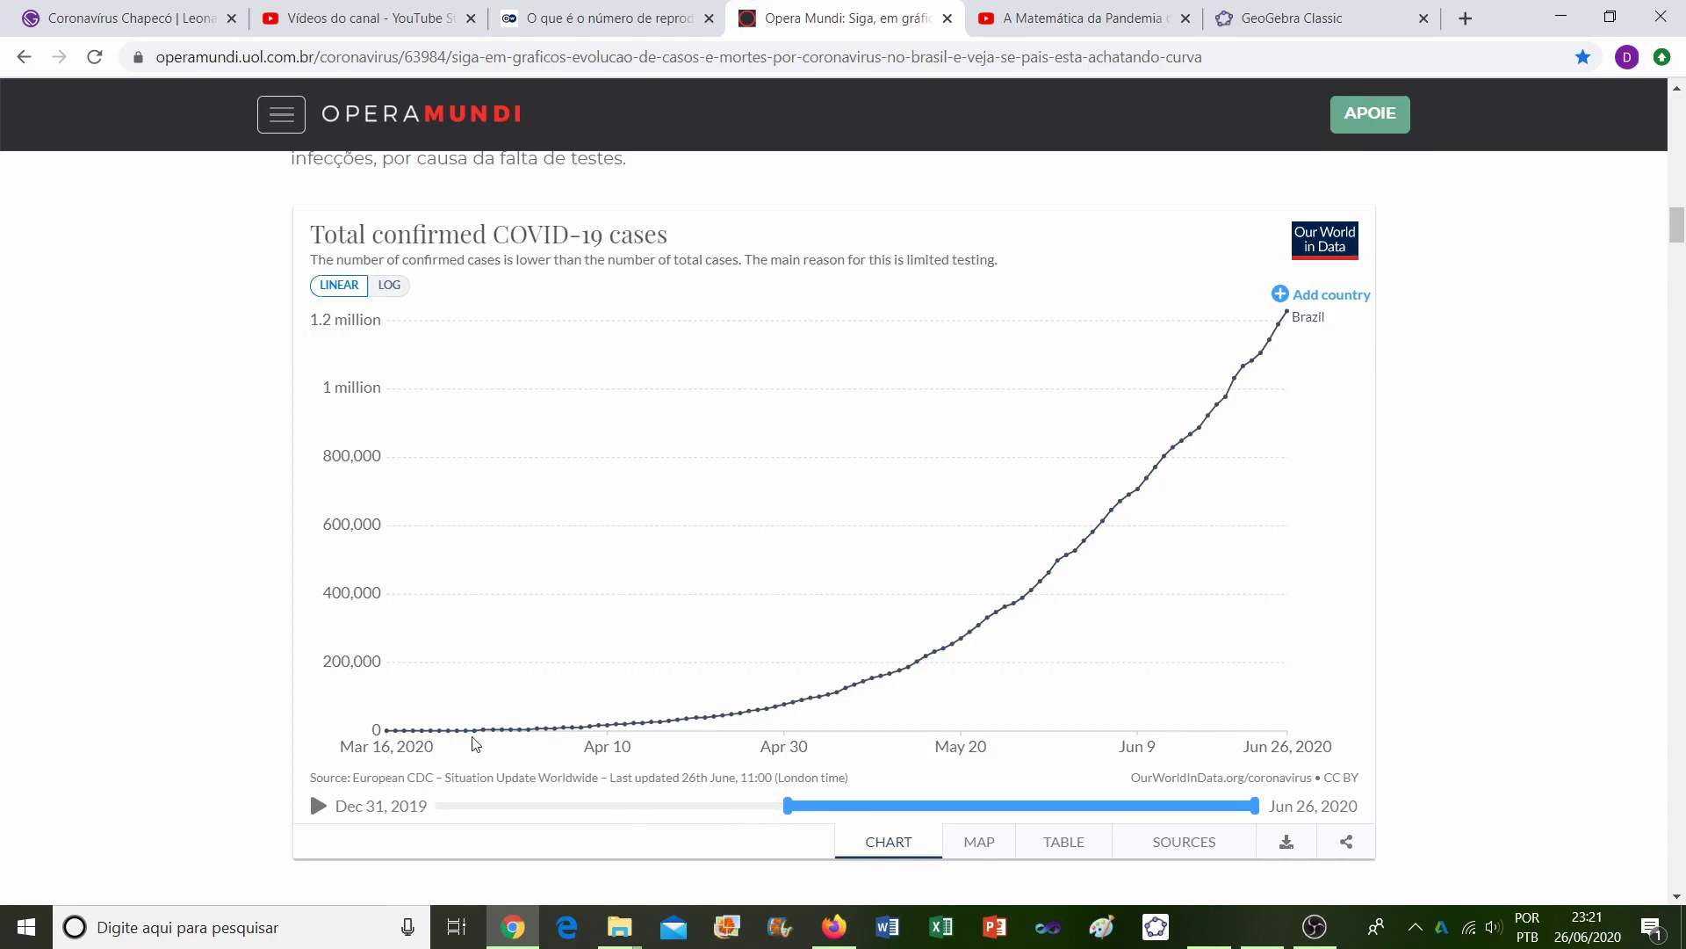
# Step: Set the start of the total confirmed cases chart's date range to Feb 26, 2020
pyautogui.moveTo(787, 806); pyautogui.dragTo(695, 827)
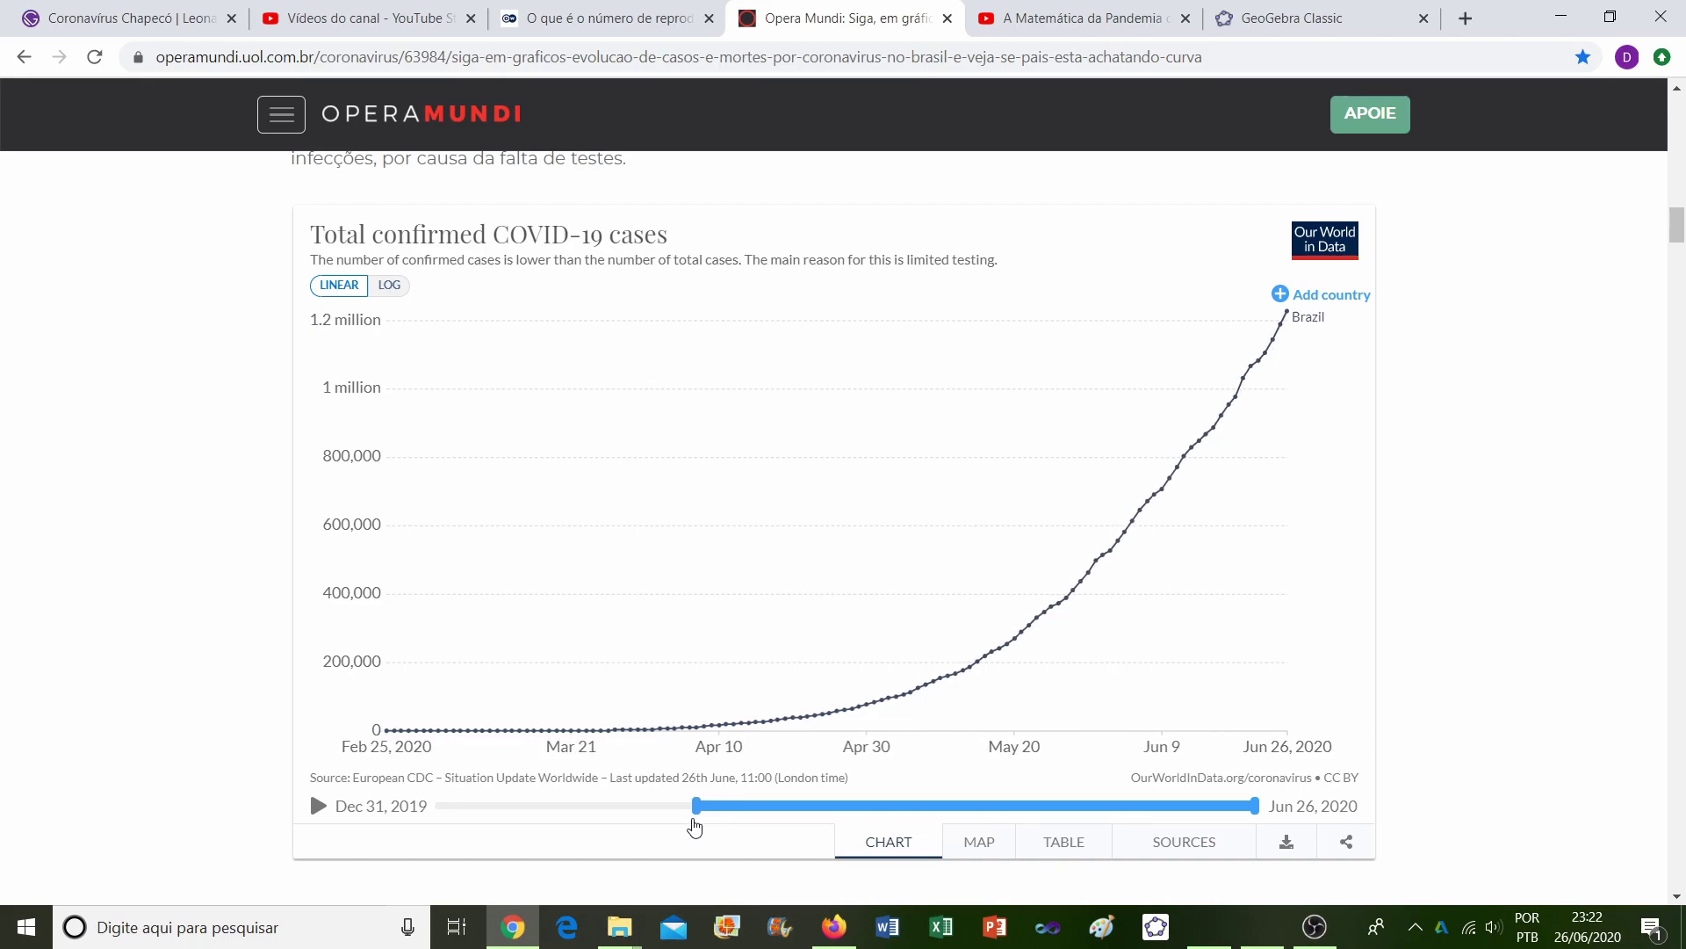
pyautogui.moveTo(394, 734)
pyautogui.moveTo(694, 805); pyautogui.dragTo(700, 806)
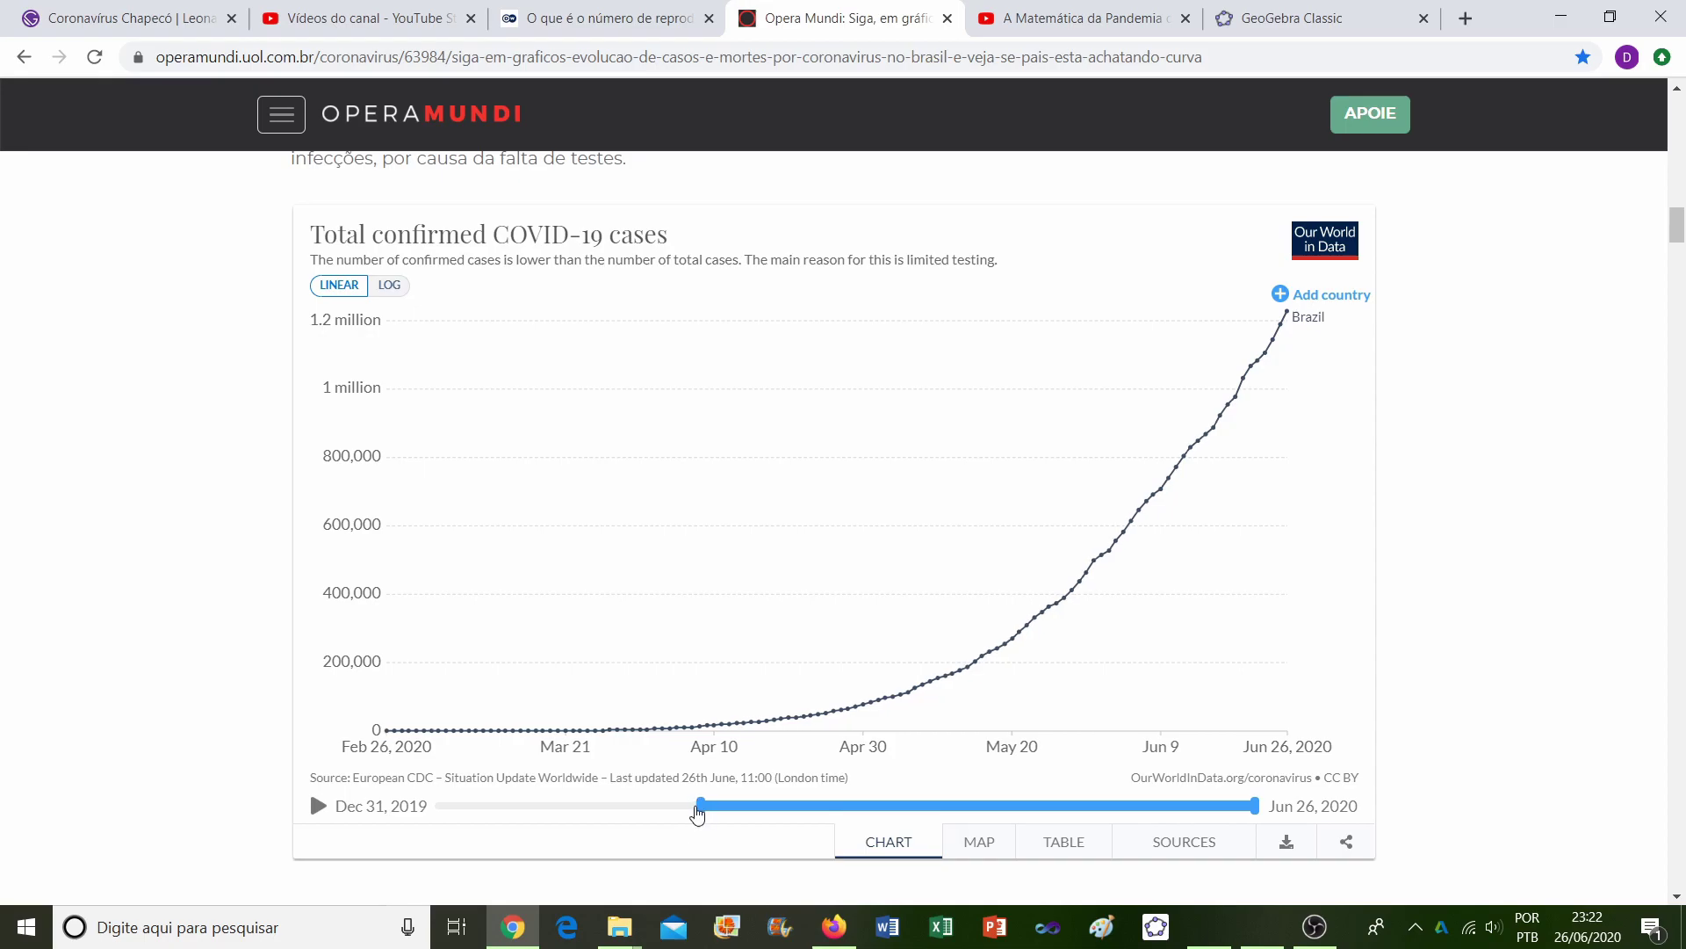
# Step: Shorten the total confirmed cases chart's date range to end on Mar 26, 2020, and inspect the daily values in early March
pyautogui.moveTo(1256, 802); pyautogui.dragTo(947, 806)
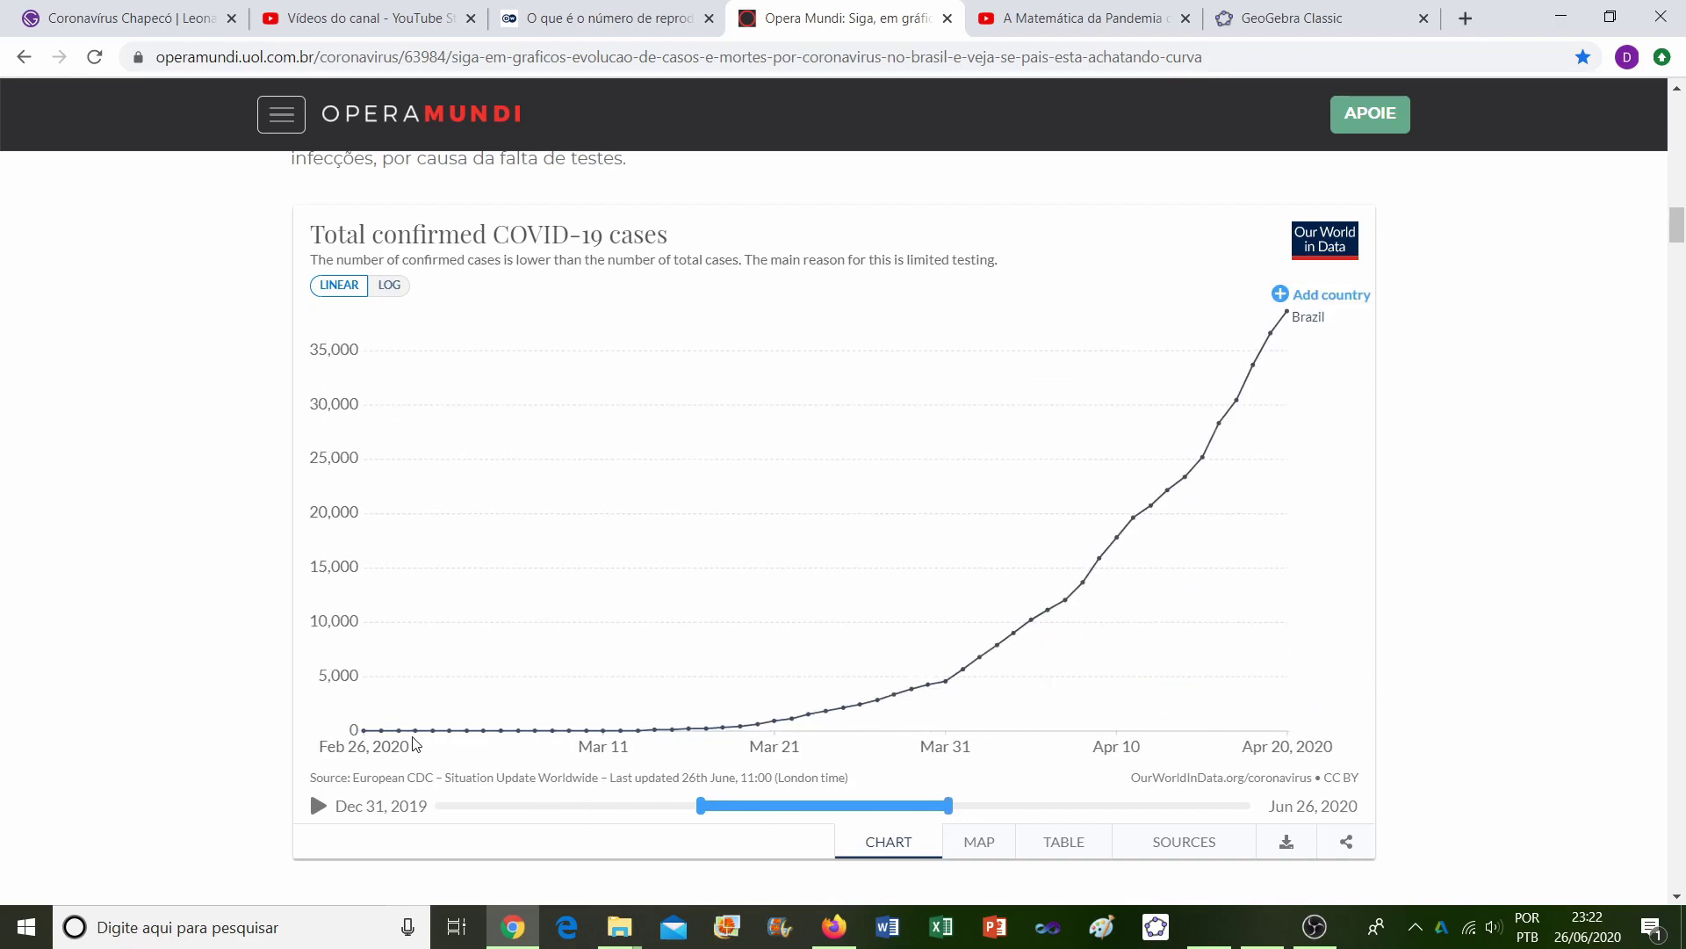
pyautogui.moveTo(949, 801); pyautogui.dragTo(832, 820)
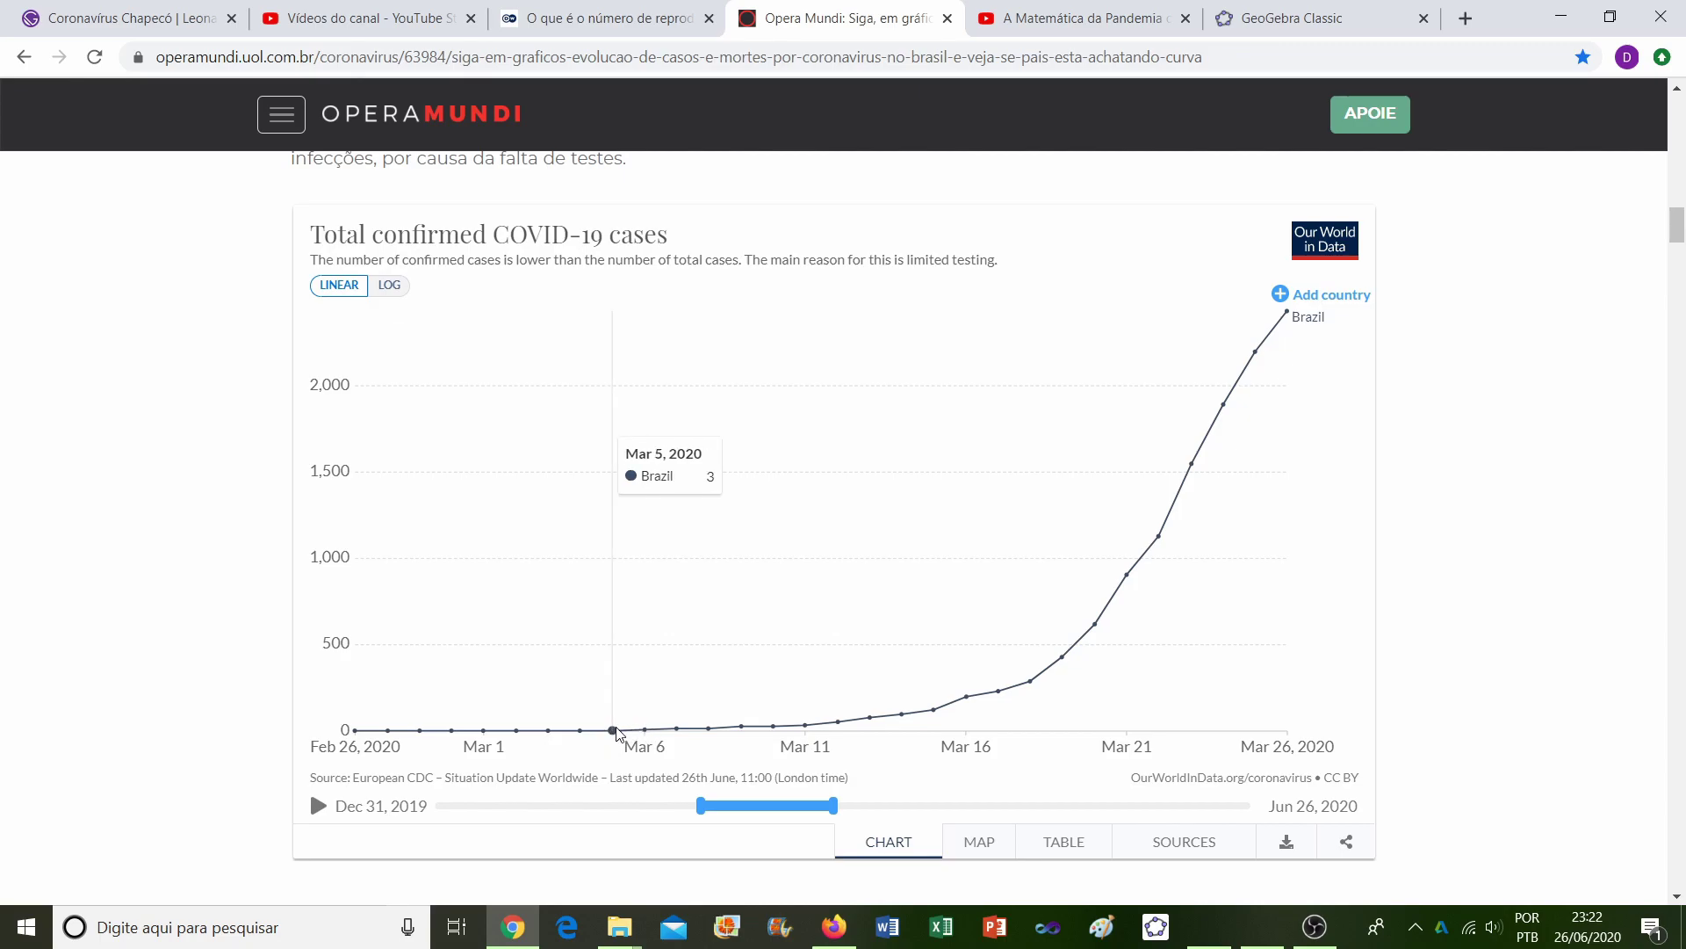
pyautogui.moveTo(585, 736)
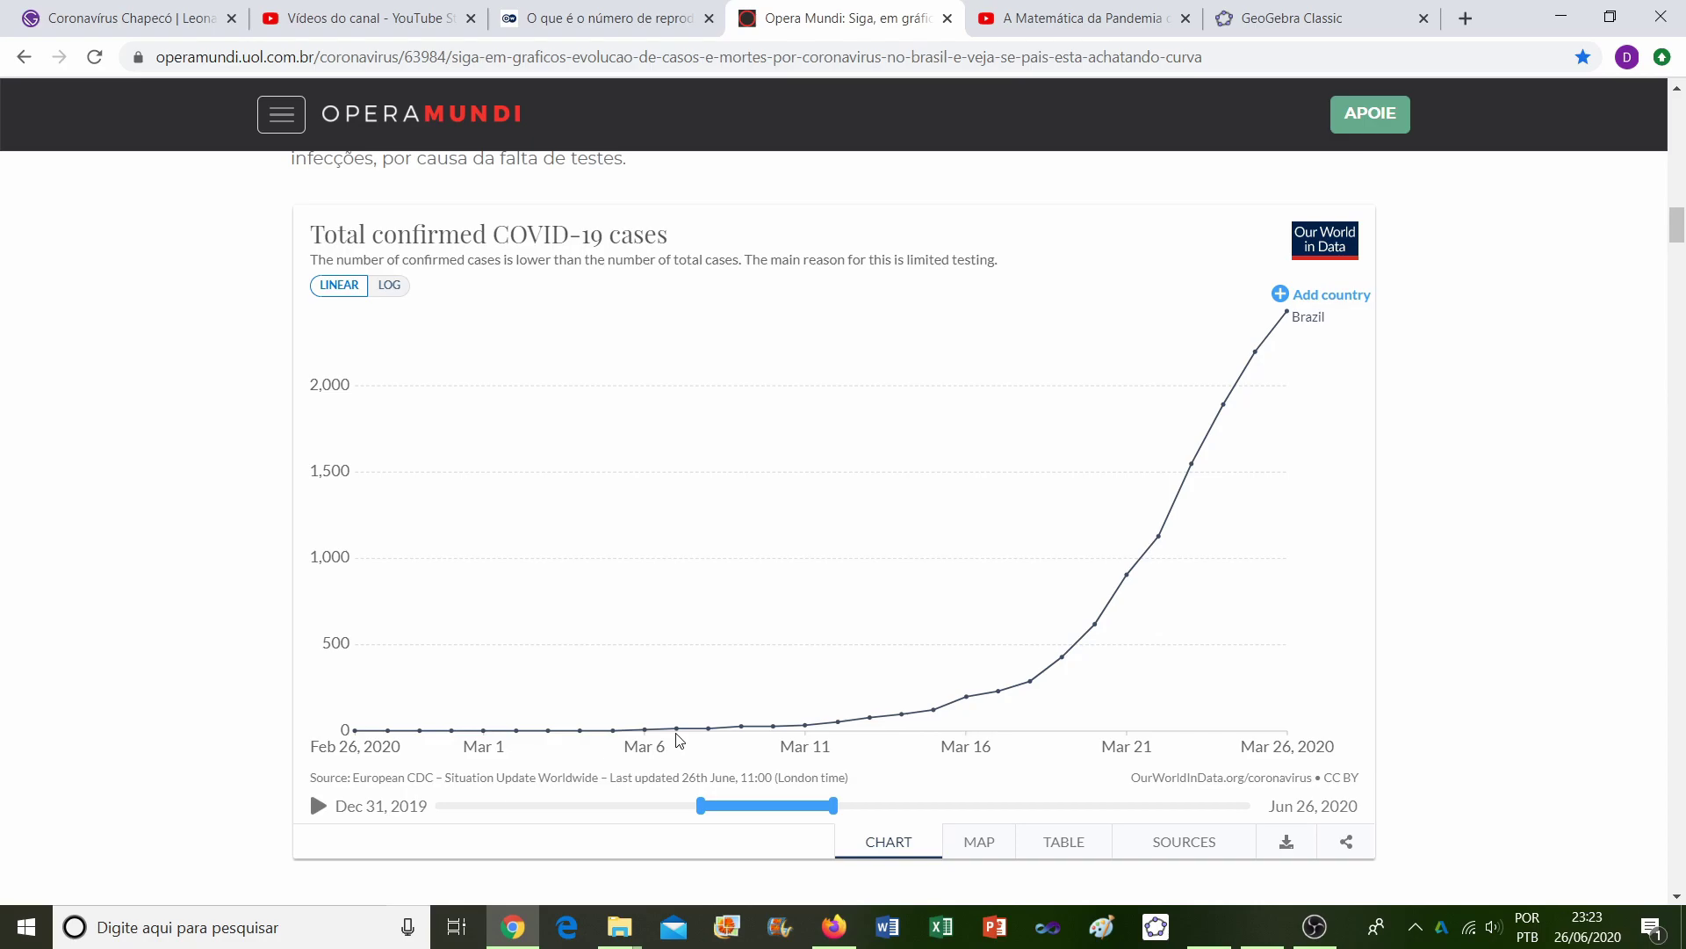
pyautogui.moveTo(684, 738)
# Step: Extend the end of the cases chart's date range in stages to Apr 2, Apr 14 and Apr 30, 2020
pyautogui.moveTo(832, 803); pyautogui.dragTo(866, 801)
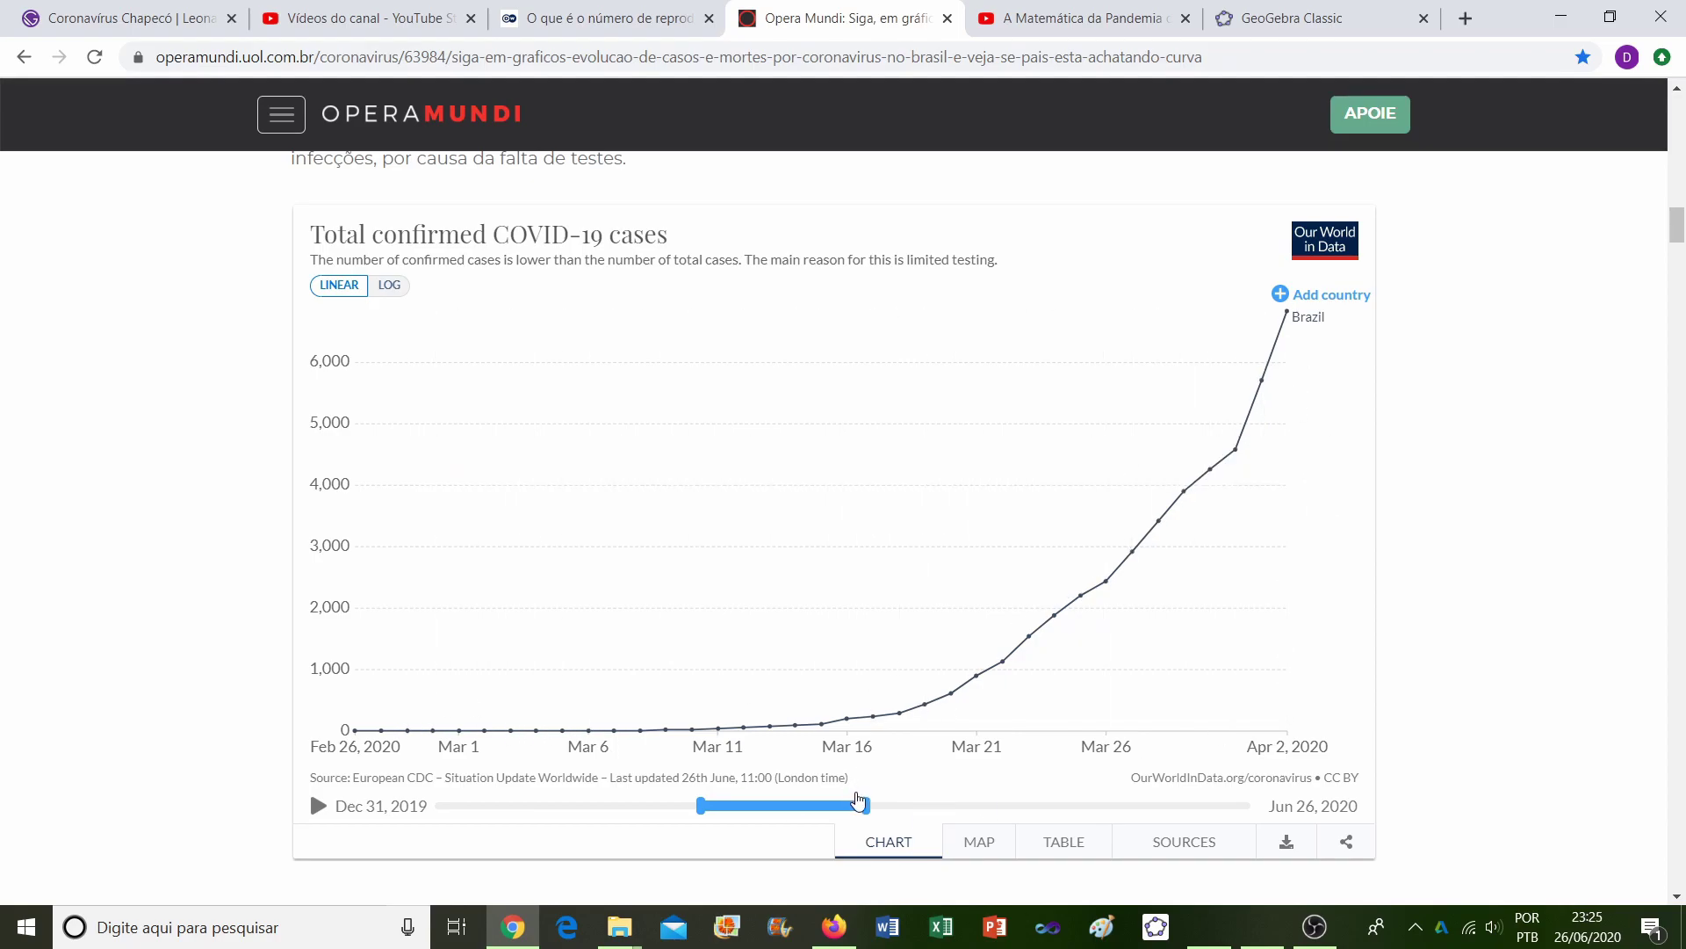
pyautogui.moveTo(867, 800); pyautogui.dragTo(921, 802)
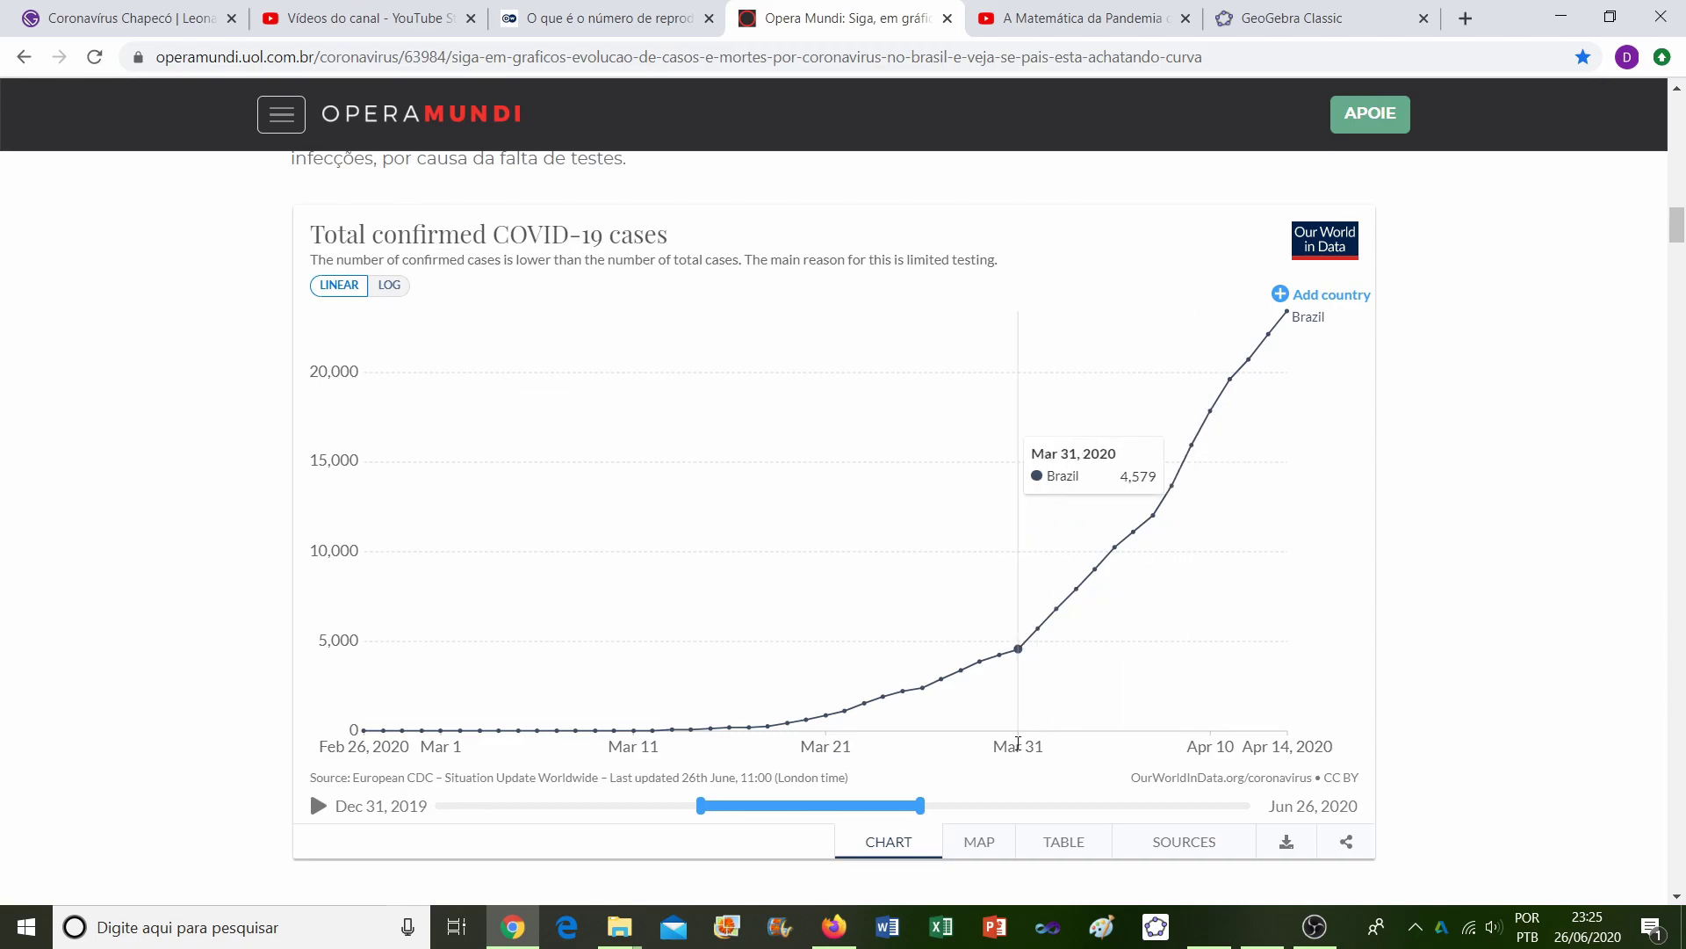
pyautogui.moveTo(920, 806); pyautogui.dragTo(994, 806)
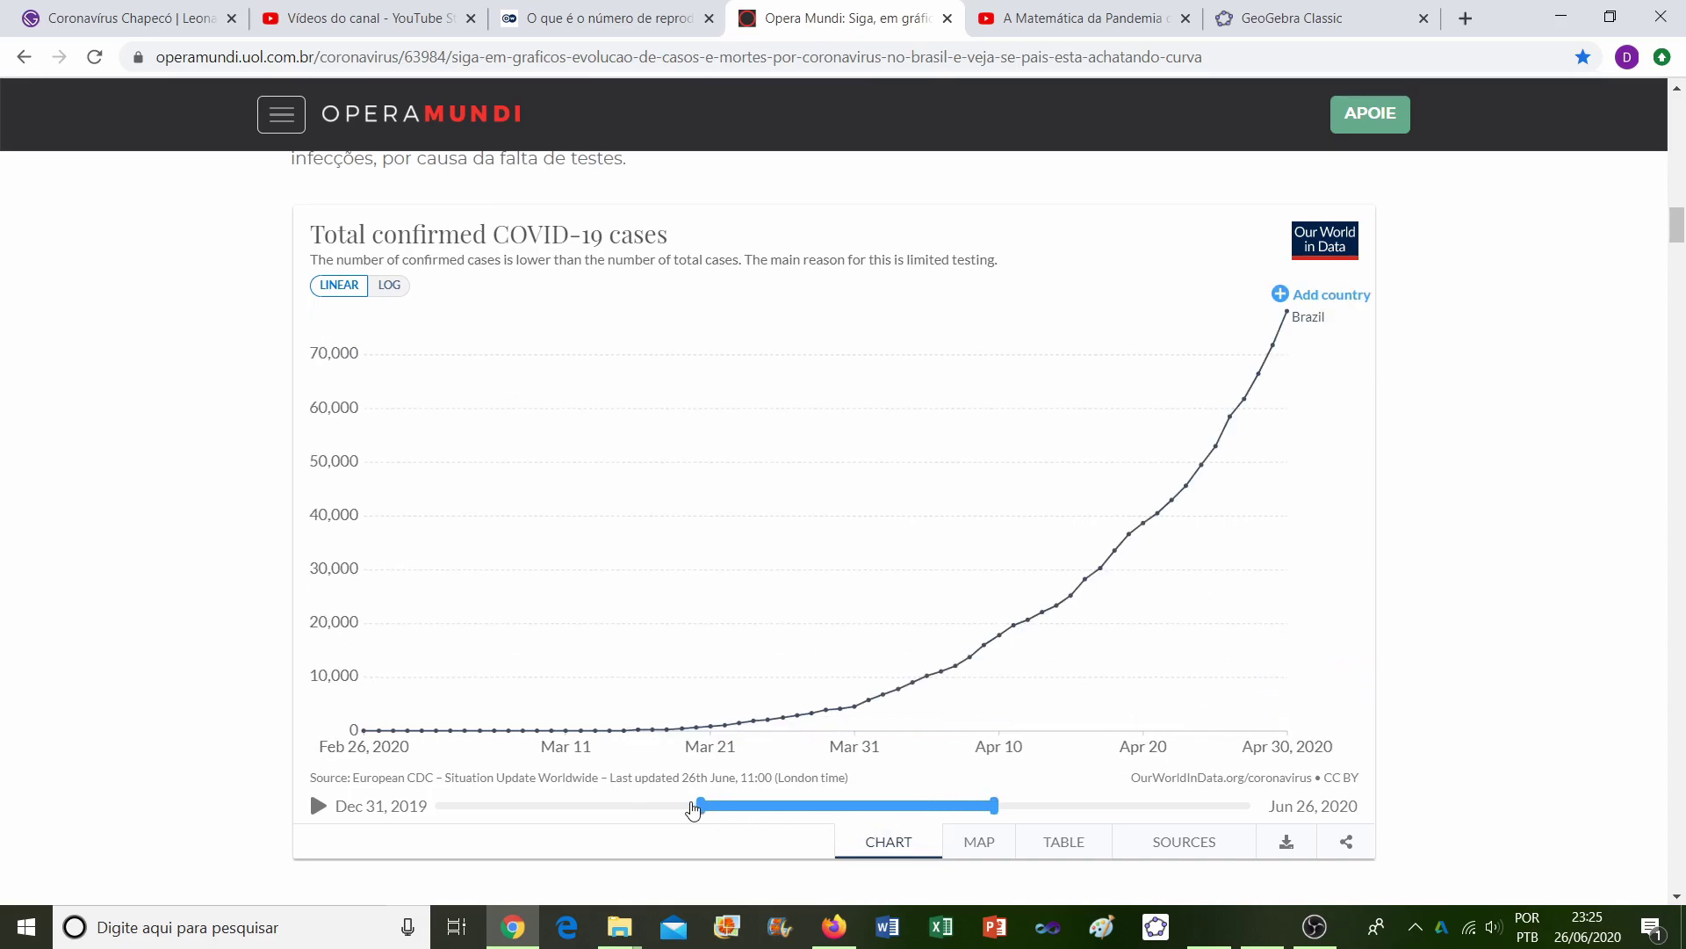
# Step: Shift the cases chart's date range in stages, from Mar 13–Apr 30 up to Apr 15–Jun 19, 2020
pyautogui.moveTo(701, 806); pyautogui.dragTo(770, 801)
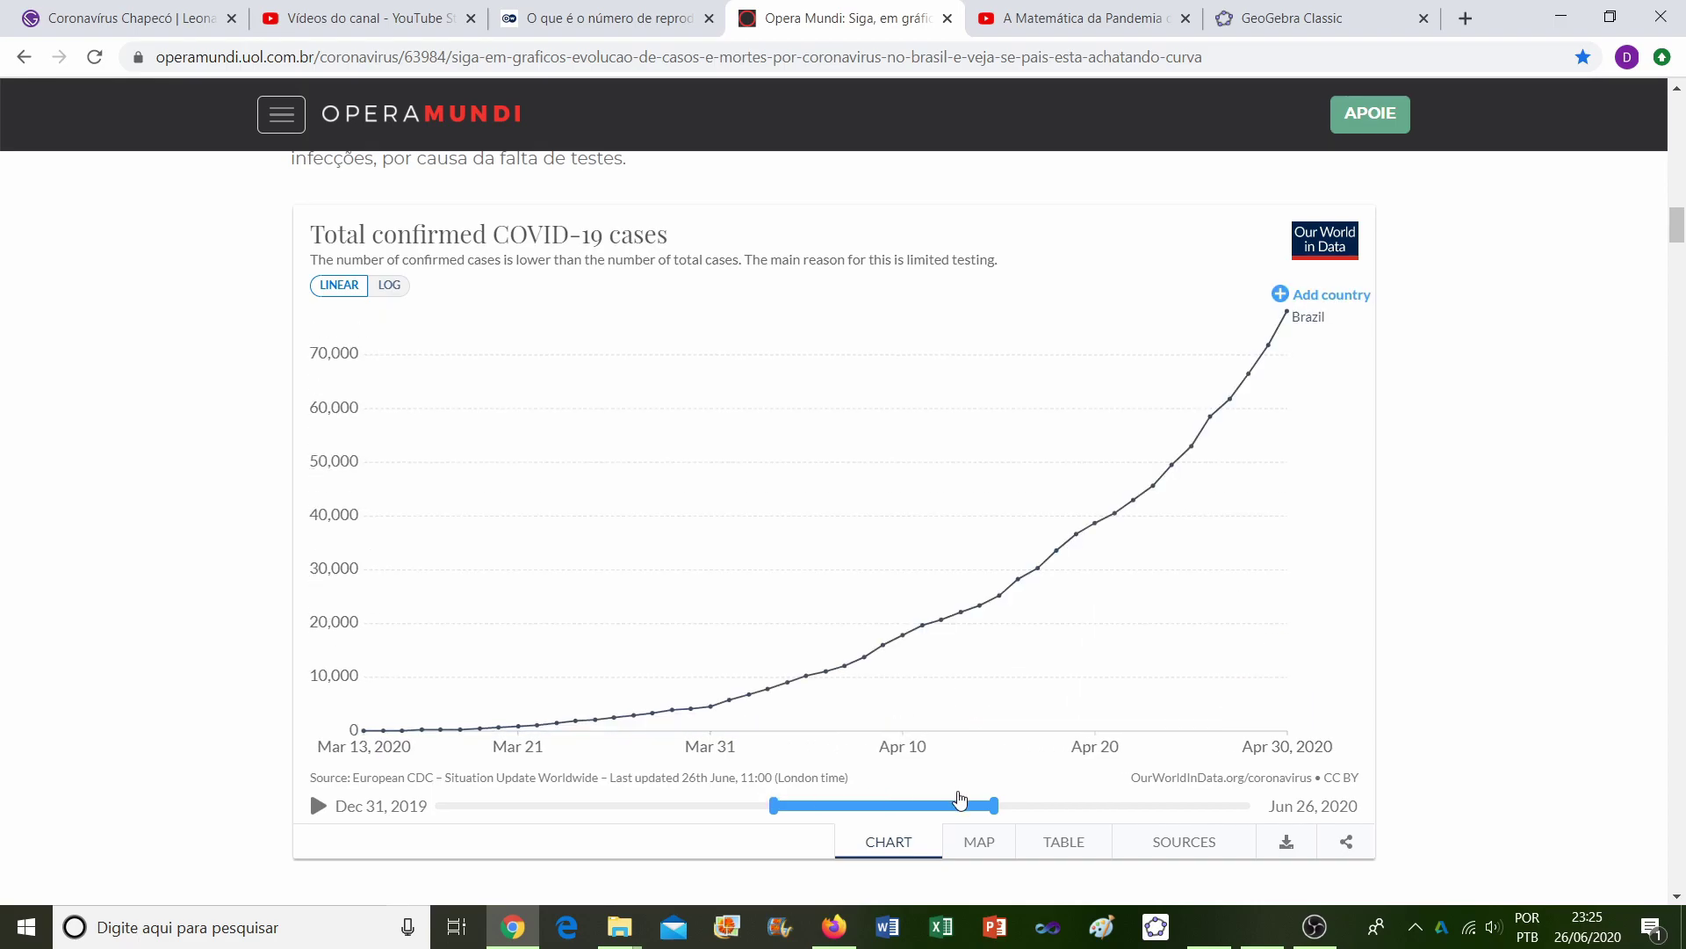
pyautogui.moveTo(1058, 478)
pyautogui.moveTo(992, 801); pyautogui.dragTo(1165, 797)
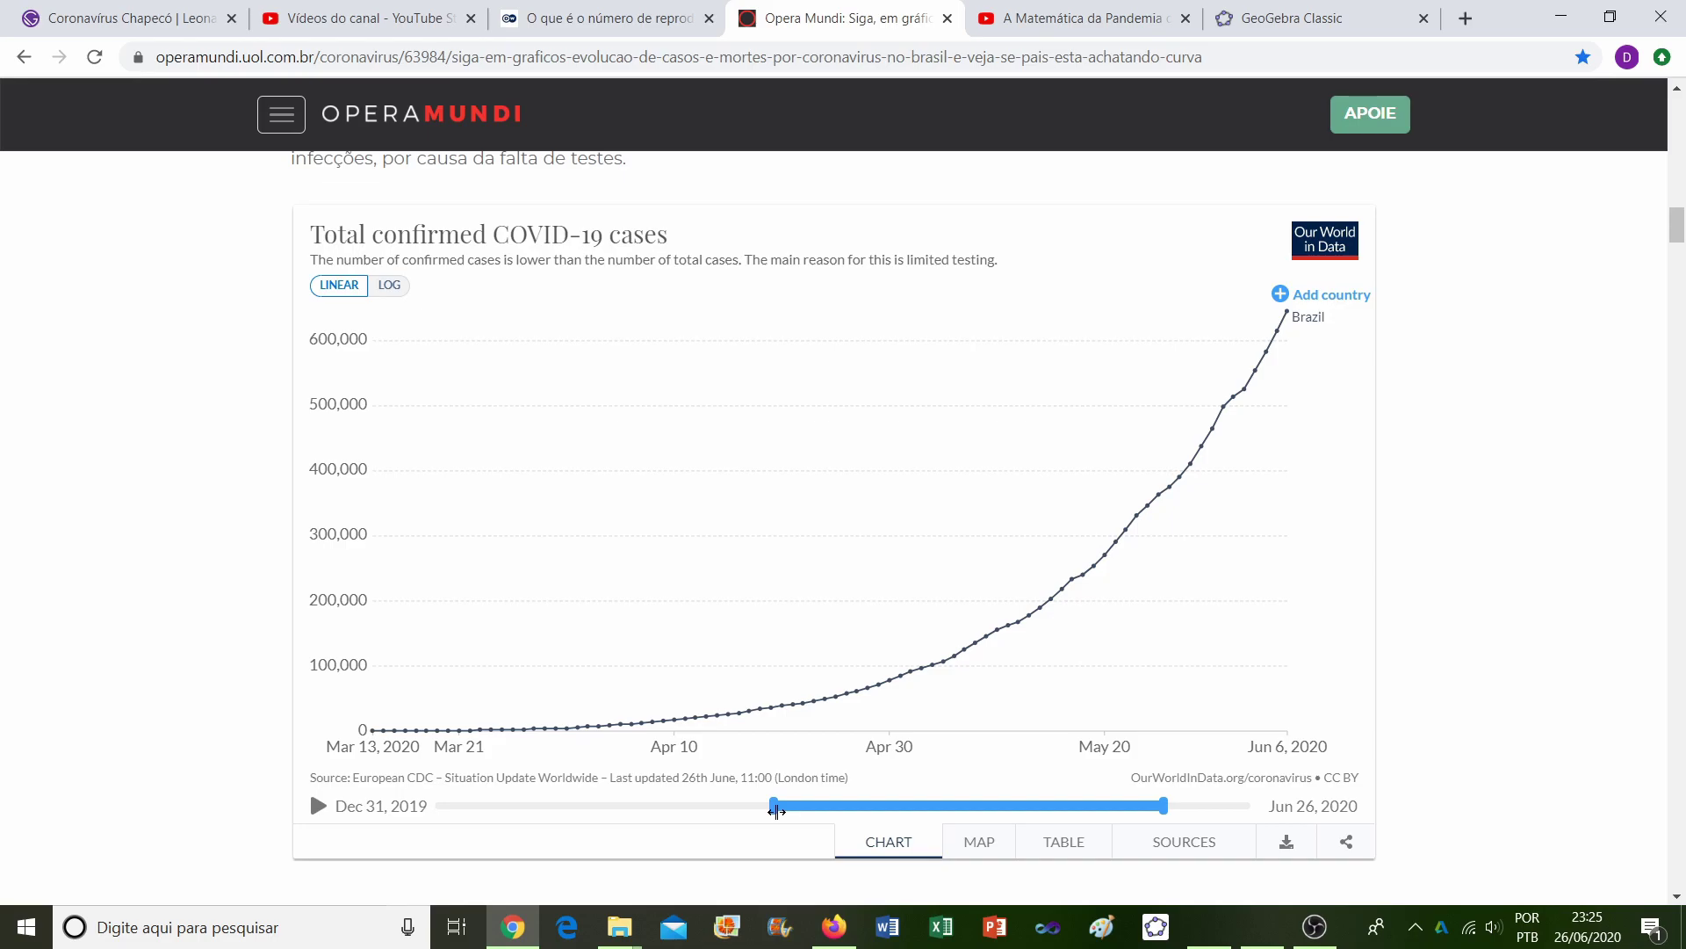
pyautogui.moveTo(777, 803); pyautogui.dragTo(925, 805)
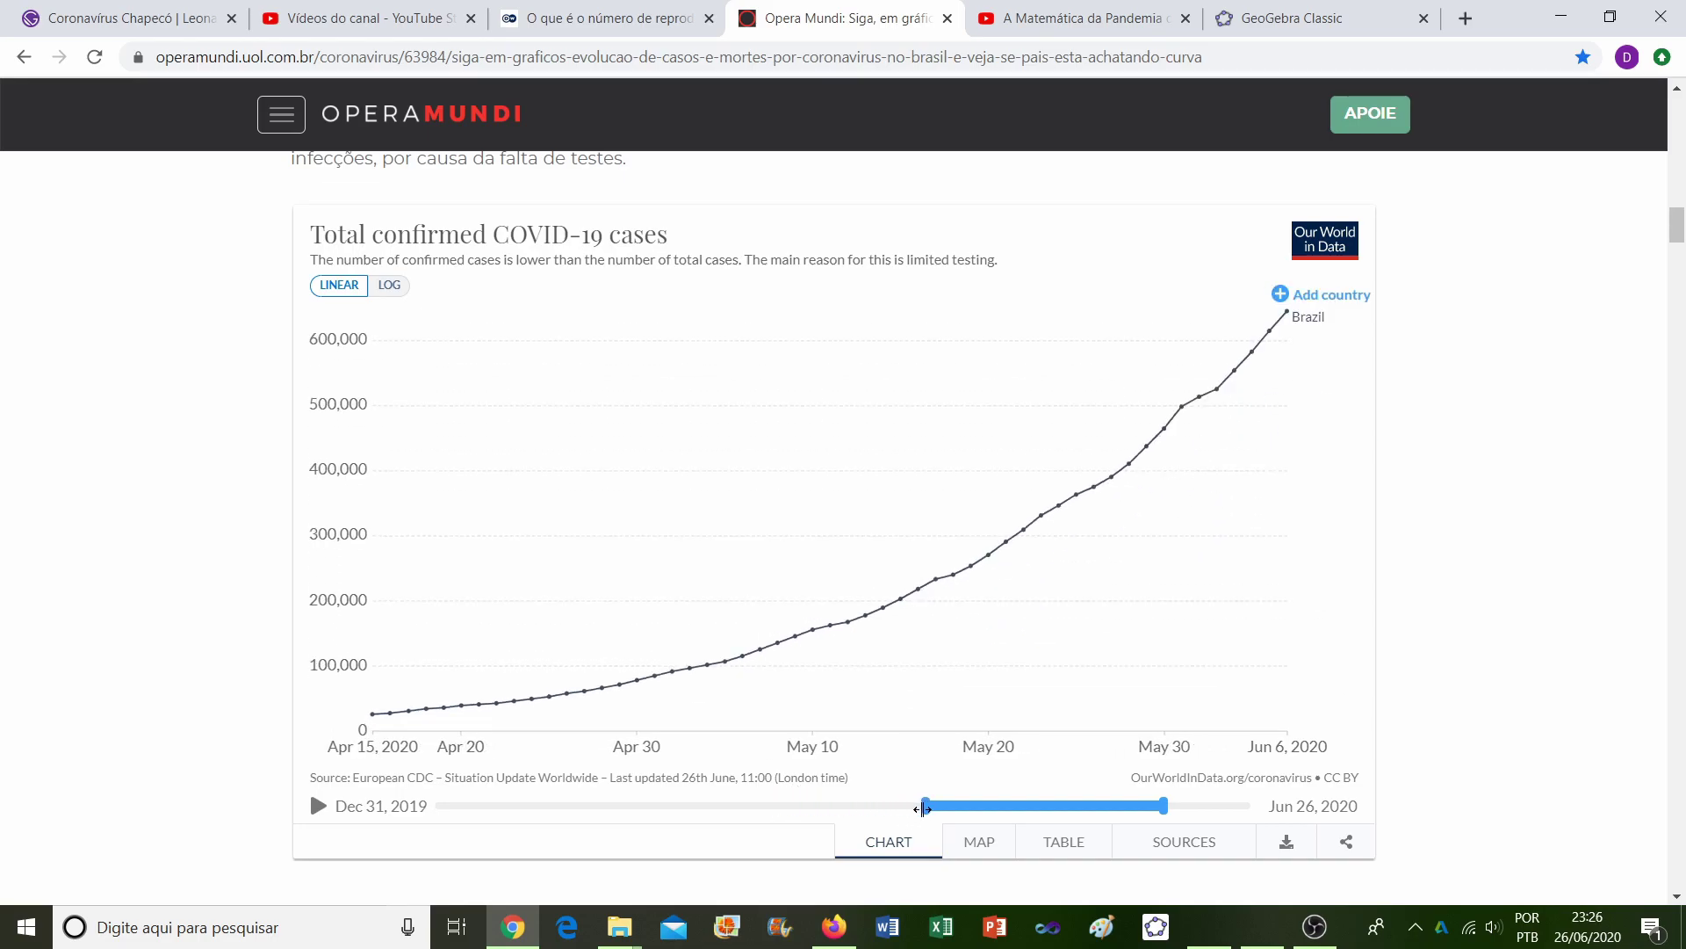
pyautogui.moveTo(1168, 801); pyautogui.dragTo(1187, 805)
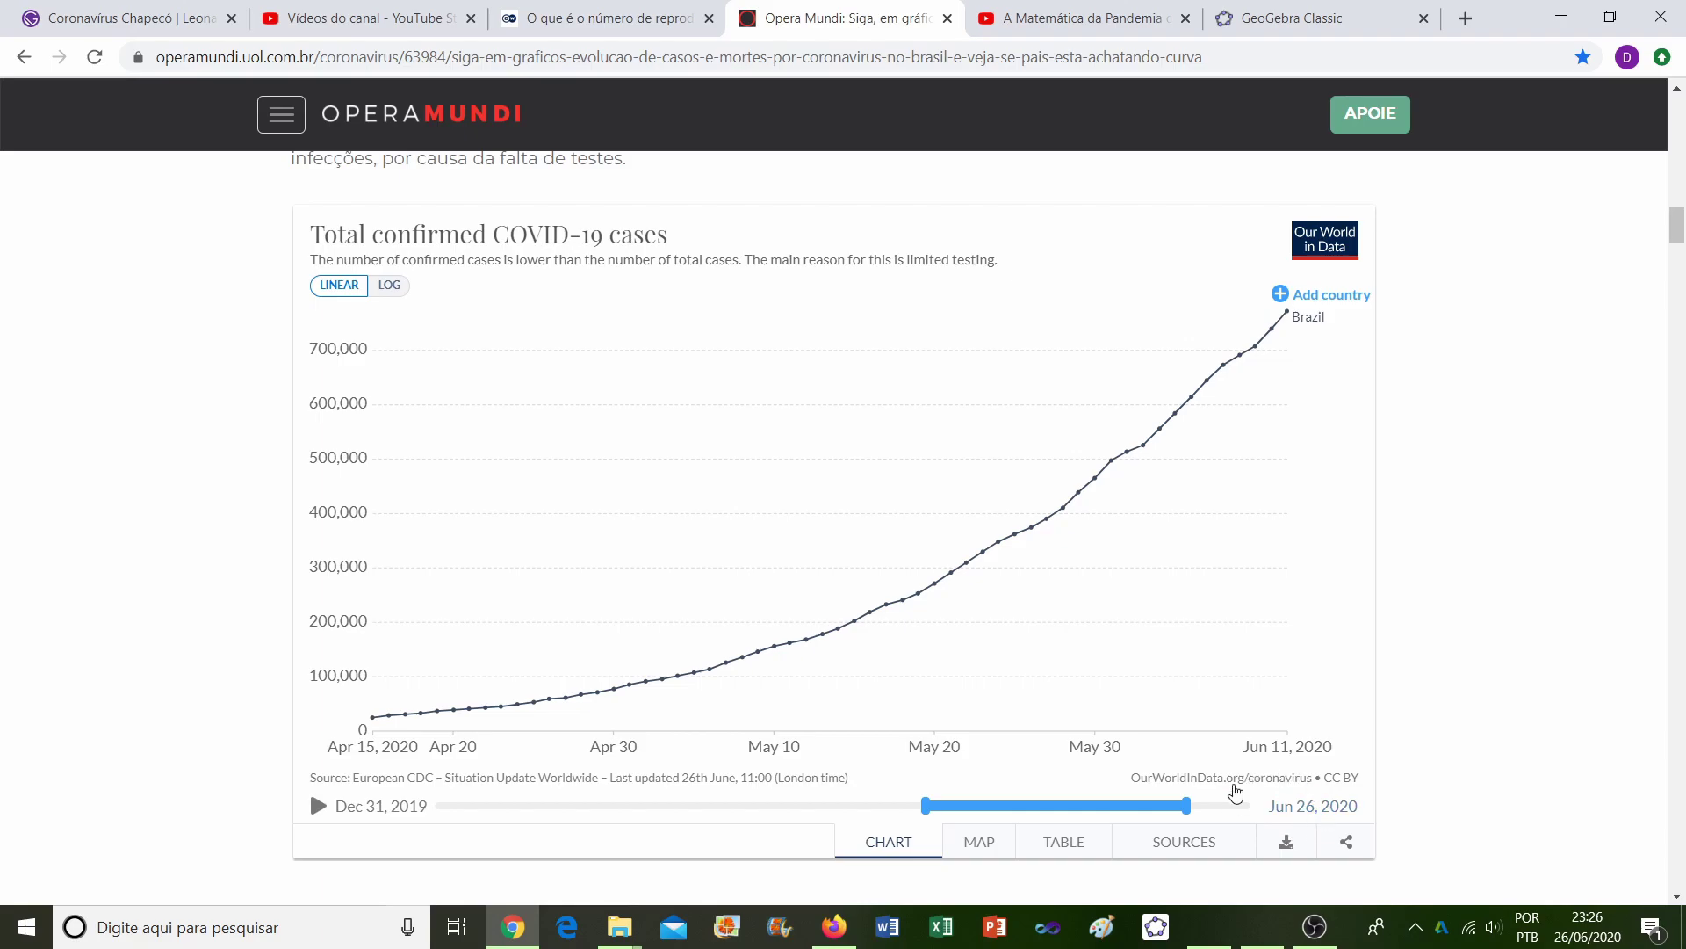
pyautogui.moveTo(1180, 802); pyautogui.dragTo(1221, 800)
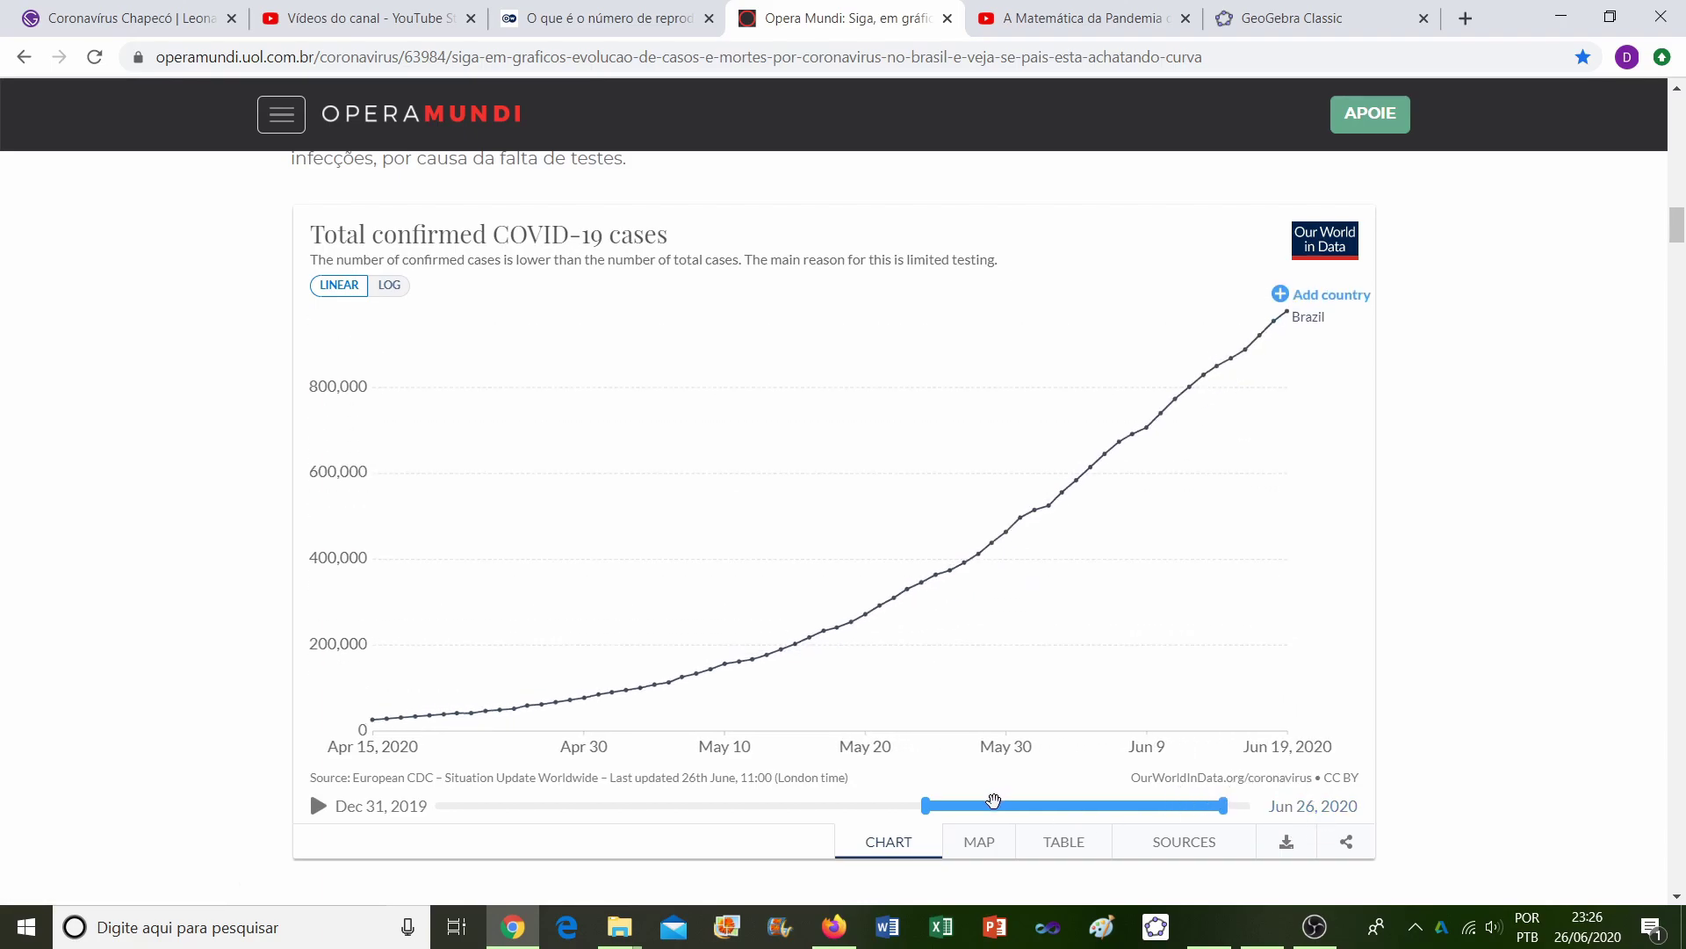
# Step: View the cases chart for May 19–Jun 26, 2020, and compare it with the range Mar 11–May 4, 2020
pyautogui.moveTo(926, 806); pyautogui.dragTo(1010, 805)
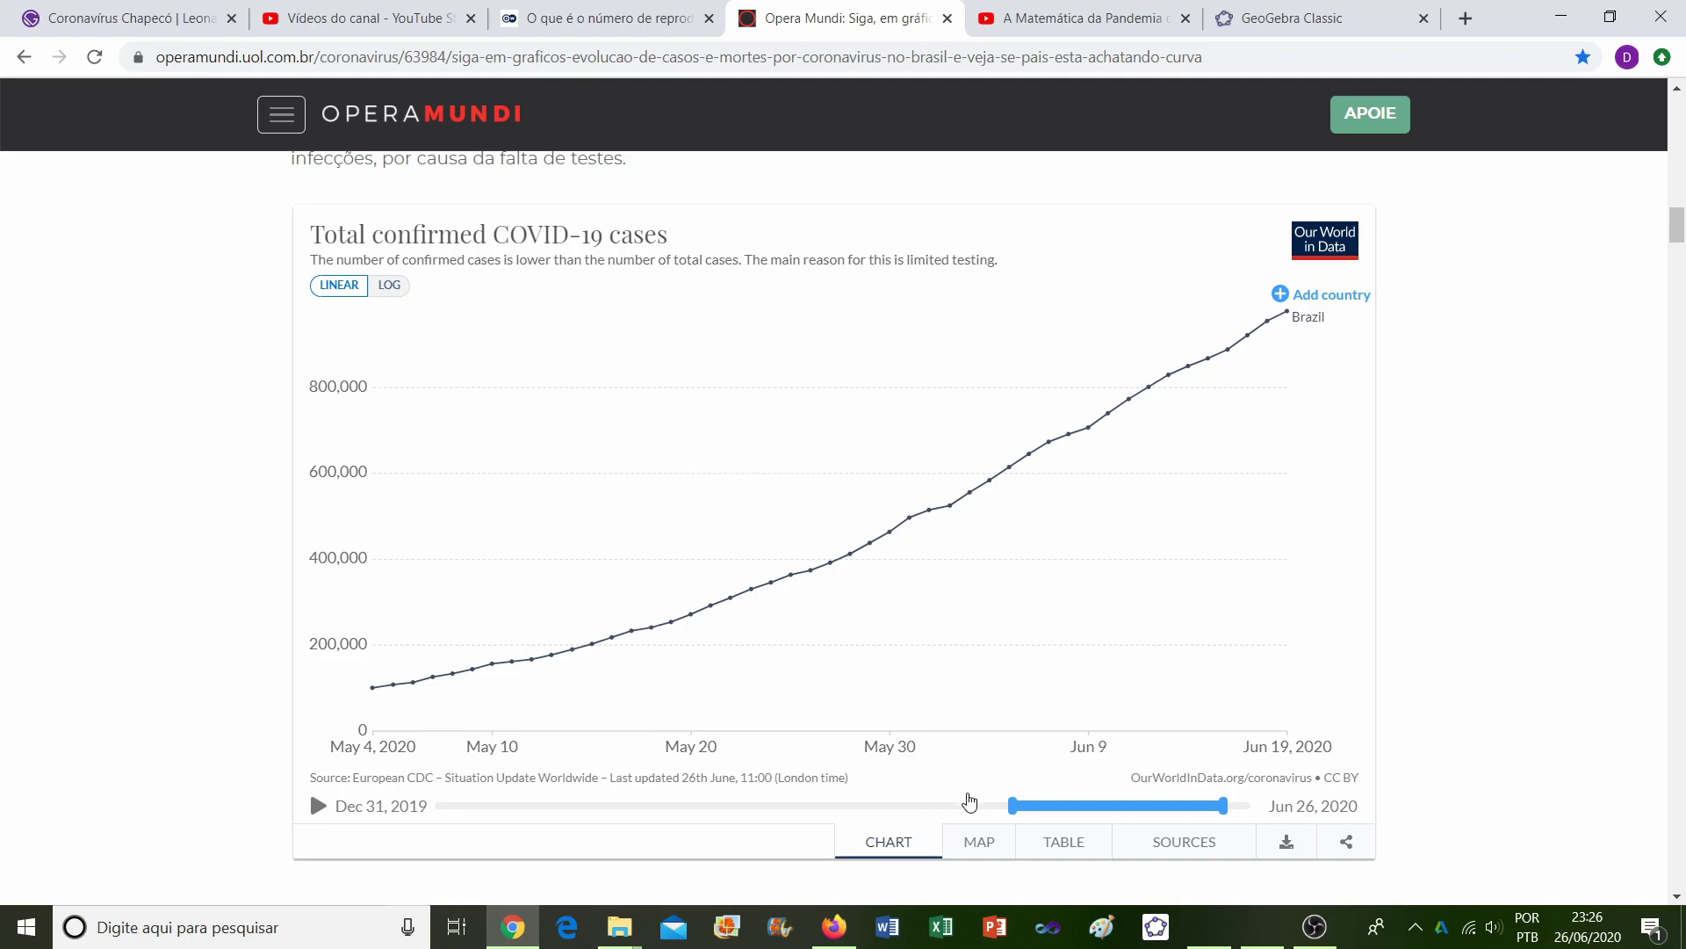
pyautogui.moveTo(1012, 805); pyautogui.dragTo(1033, 799)
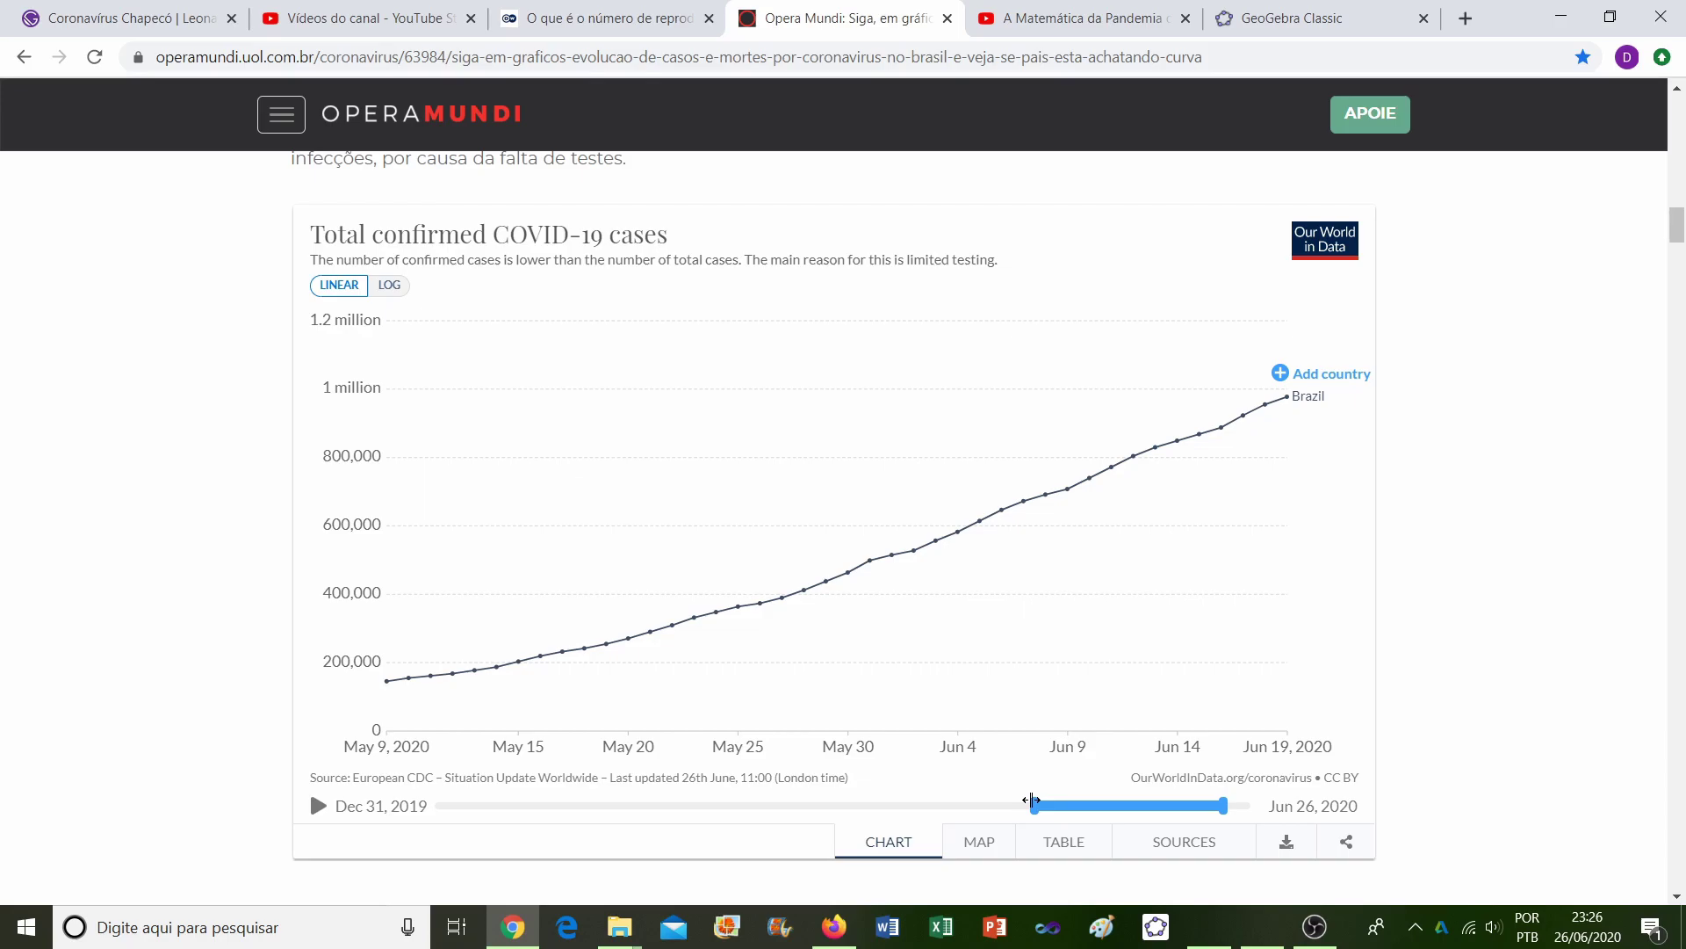
pyautogui.moveTo(1032, 799); pyautogui.dragTo(1082, 801)
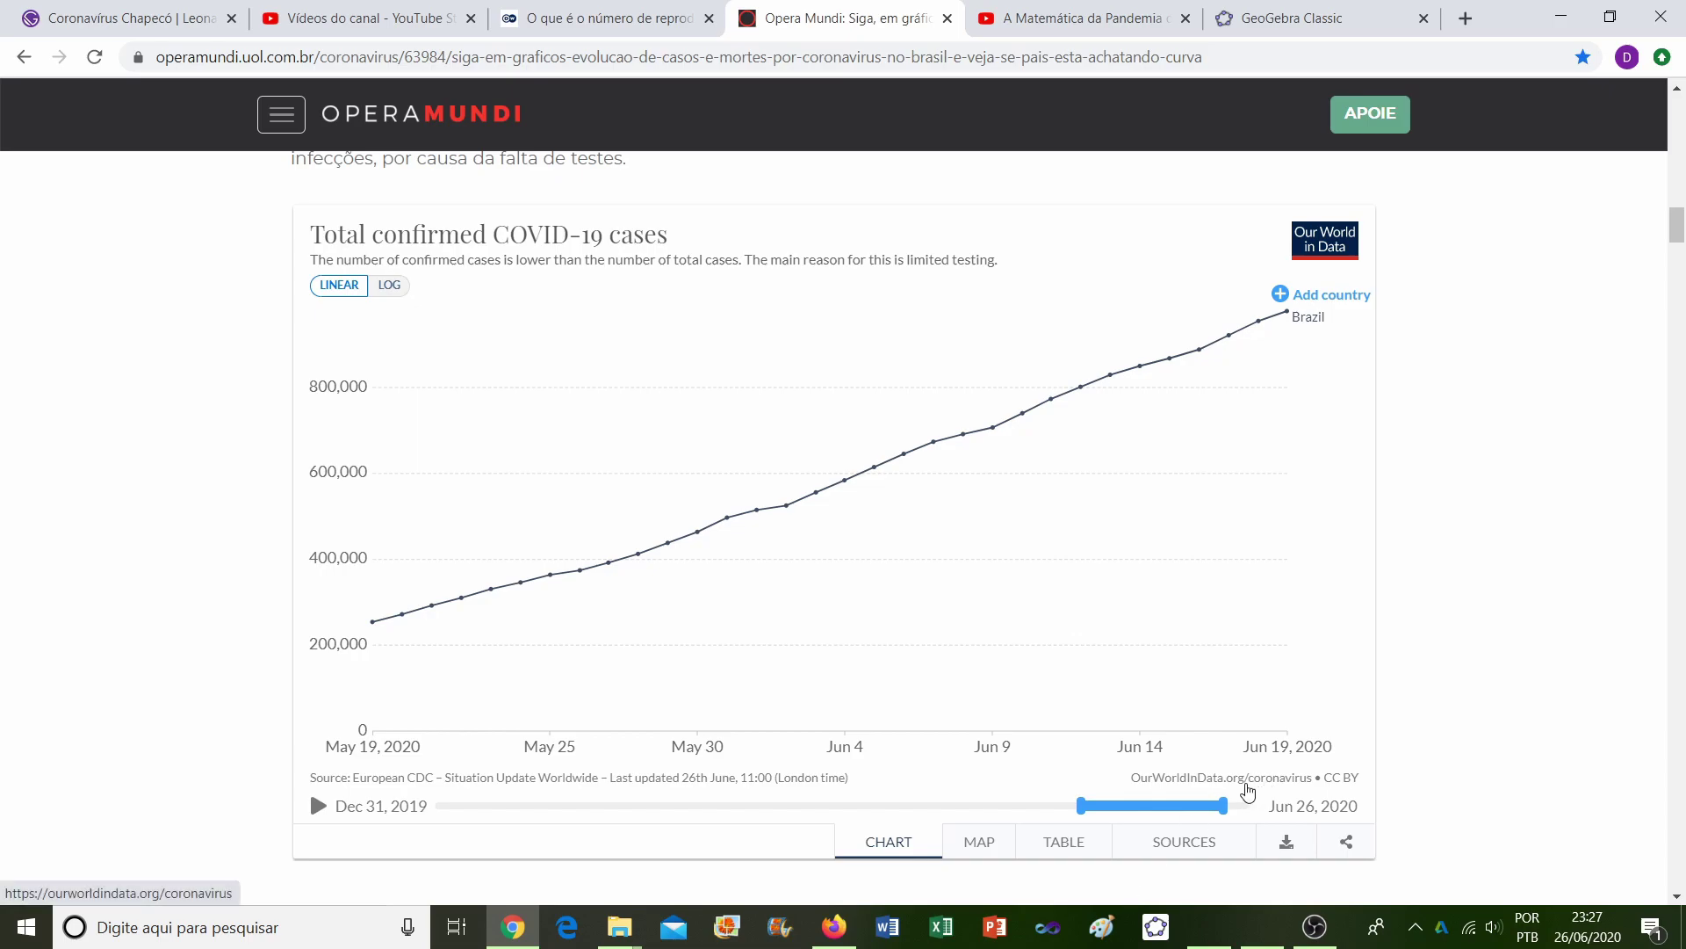
pyautogui.click(1221, 802)
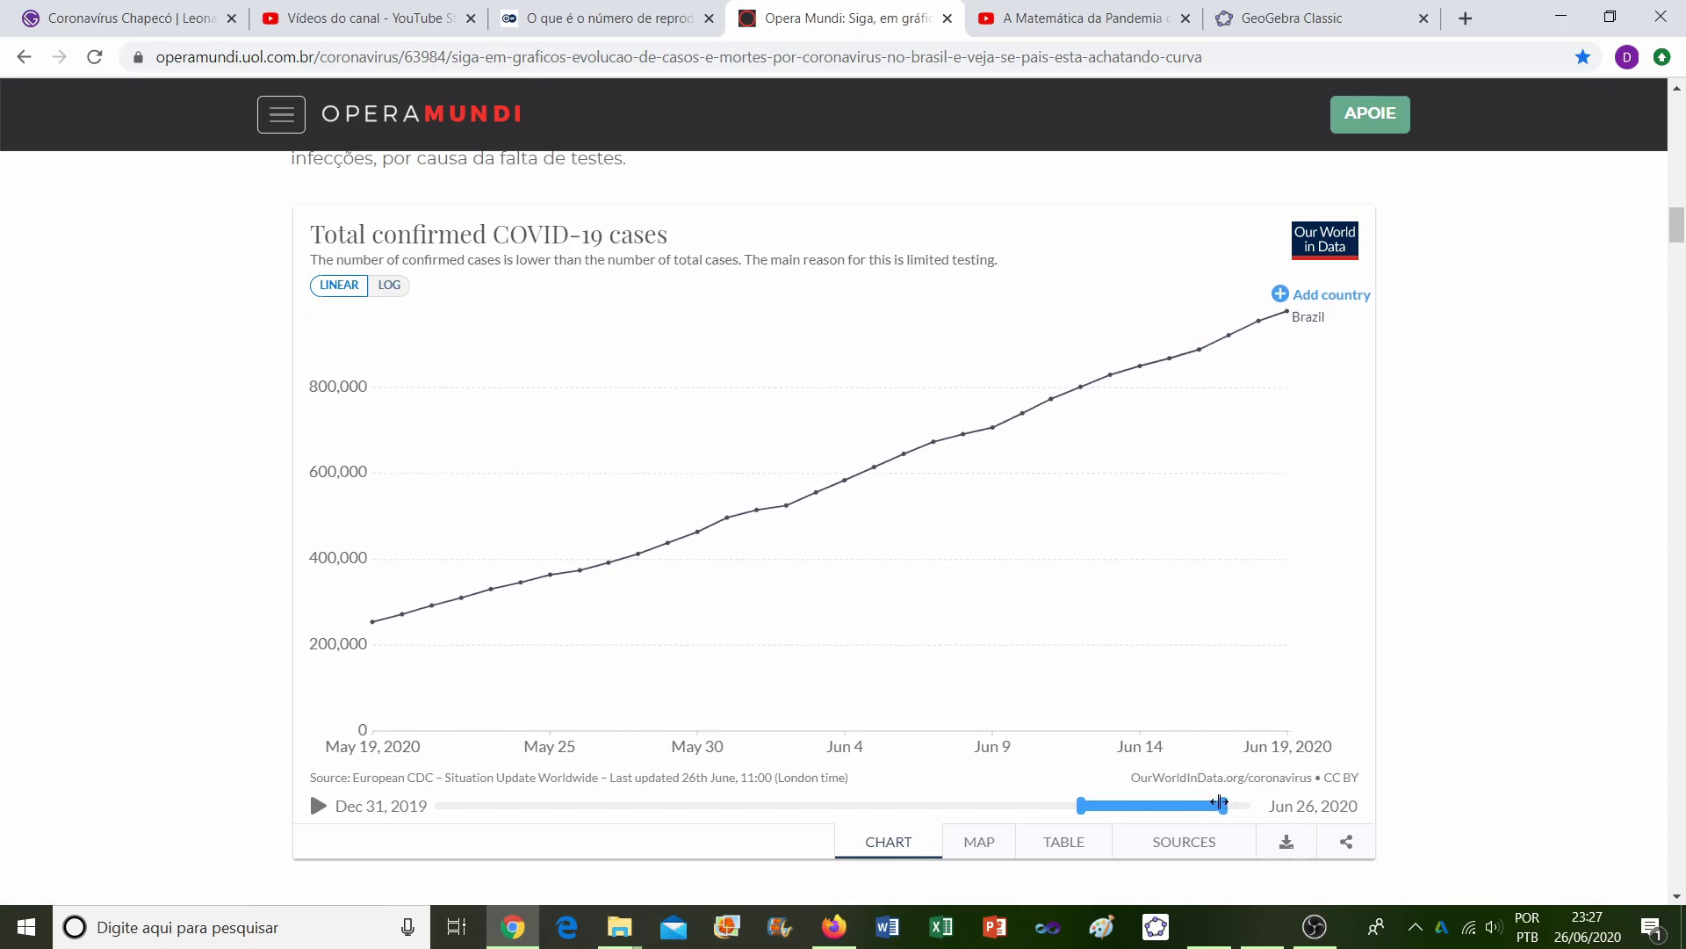
pyautogui.moveTo(1220, 801); pyautogui.dragTo(1253, 802)
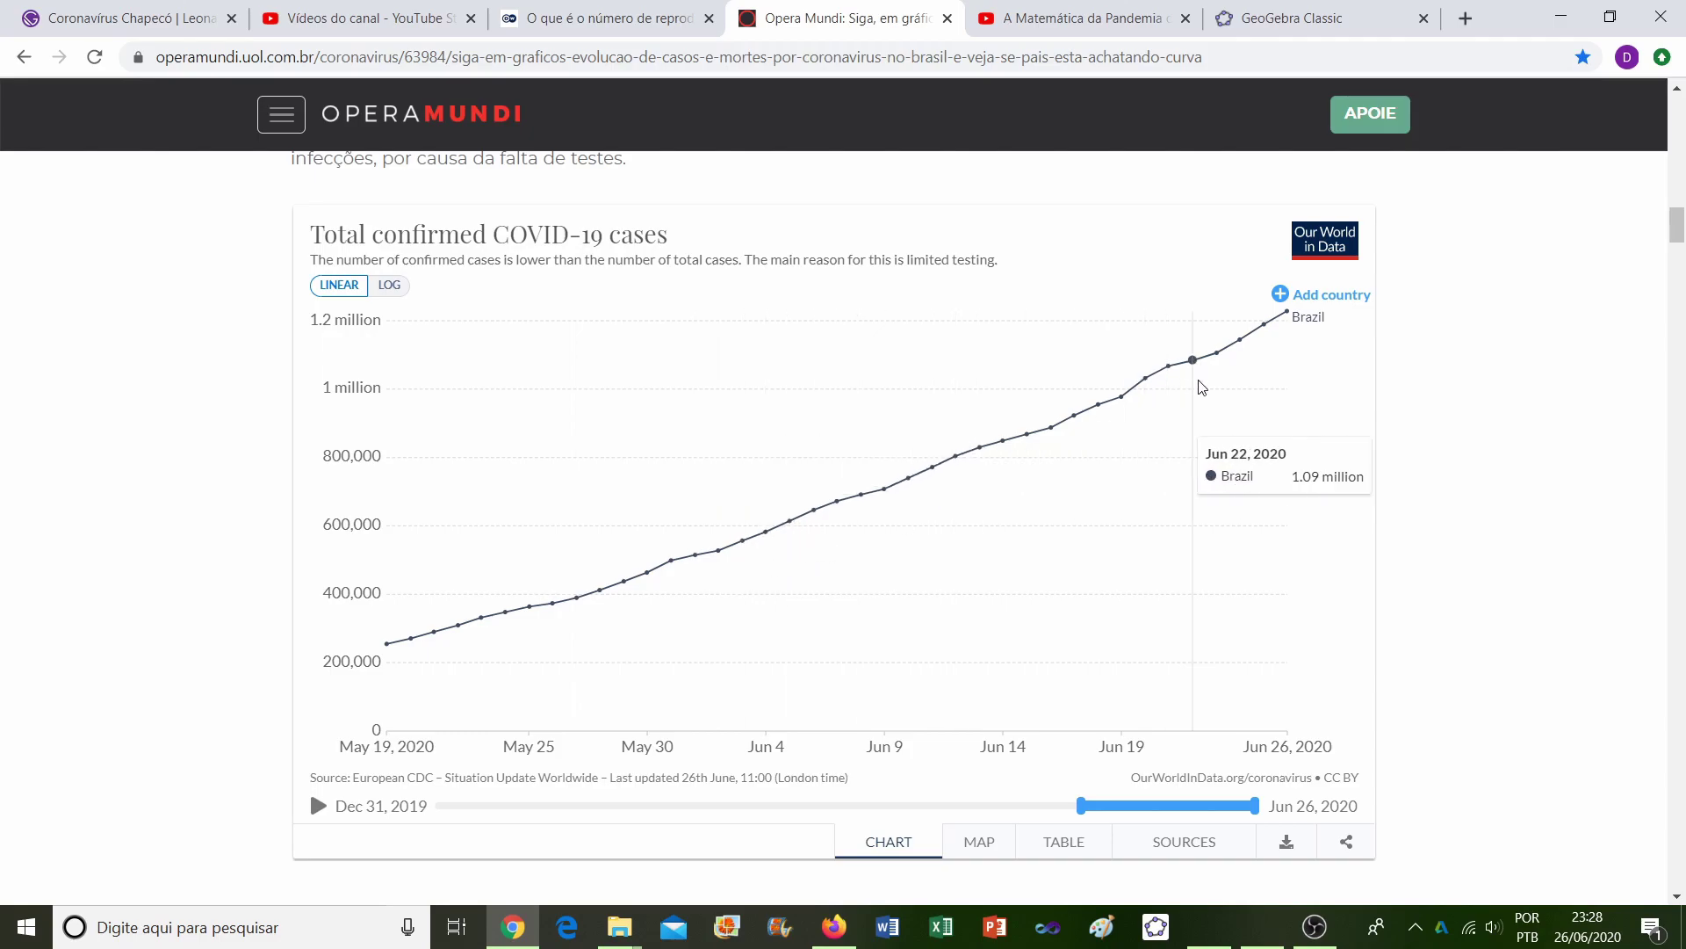
pyautogui.moveTo(1081, 805); pyautogui.dragTo(765, 825)
pyautogui.moveTo(1261, 807); pyautogui.dragTo(1010, 820)
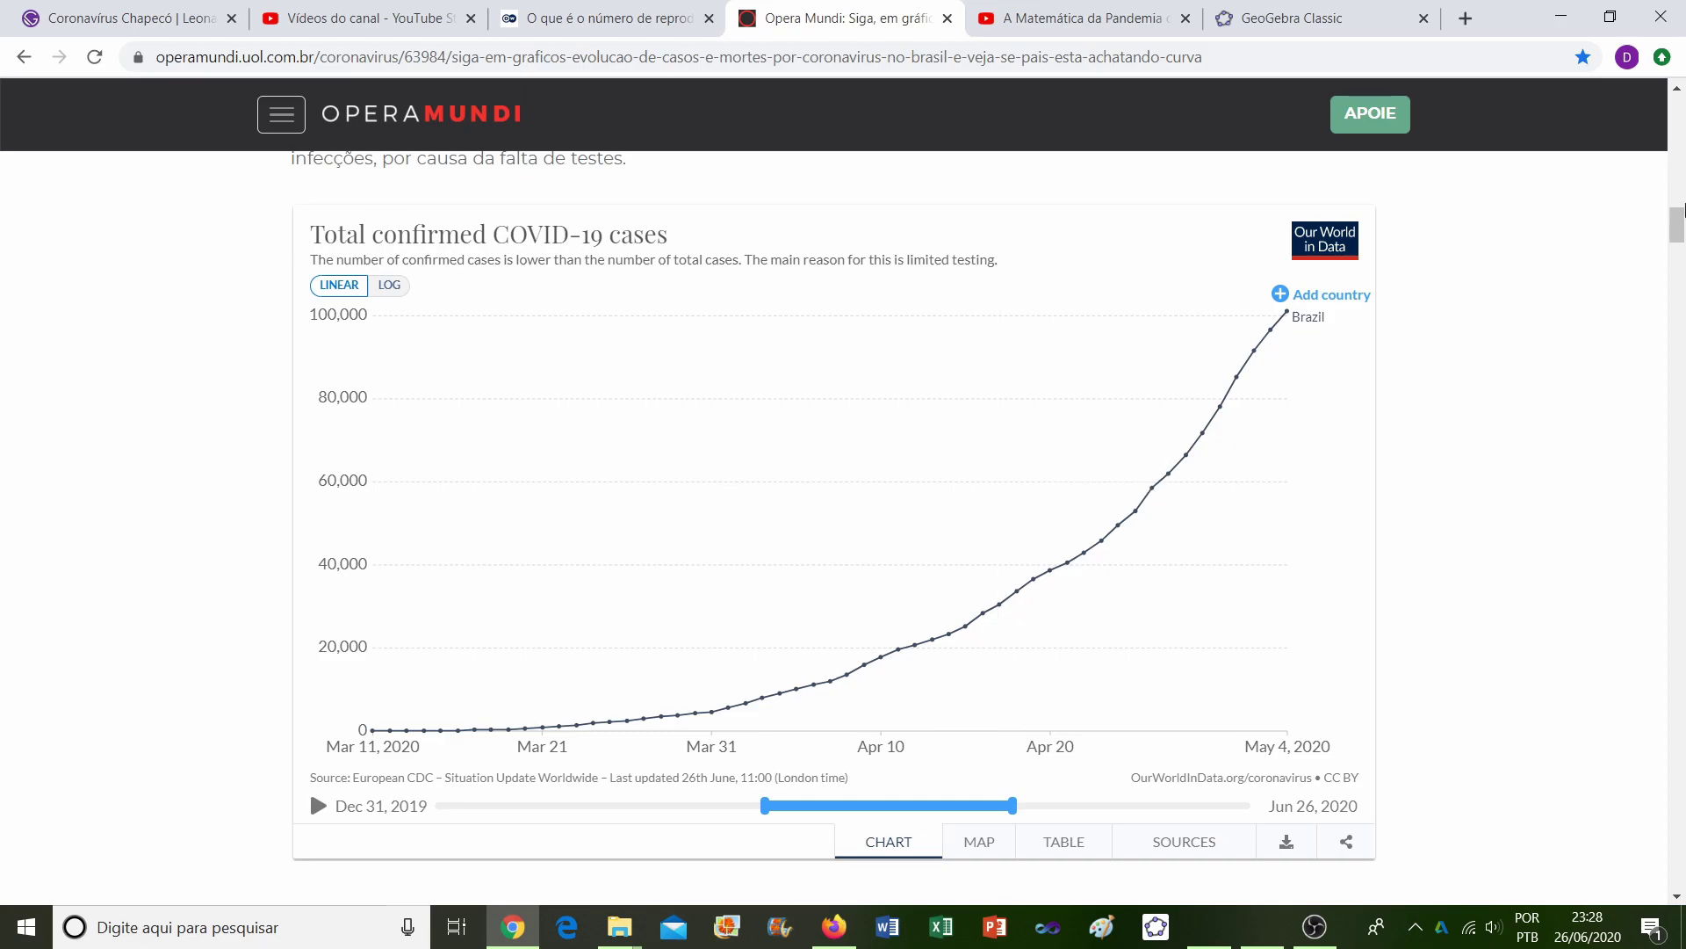
# Step: Set the start of the total confirmed deaths chart's date range to Mar 18, 2020
pyautogui.moveTo(1680, 220); pyautogui.dragTo(1671, 373)
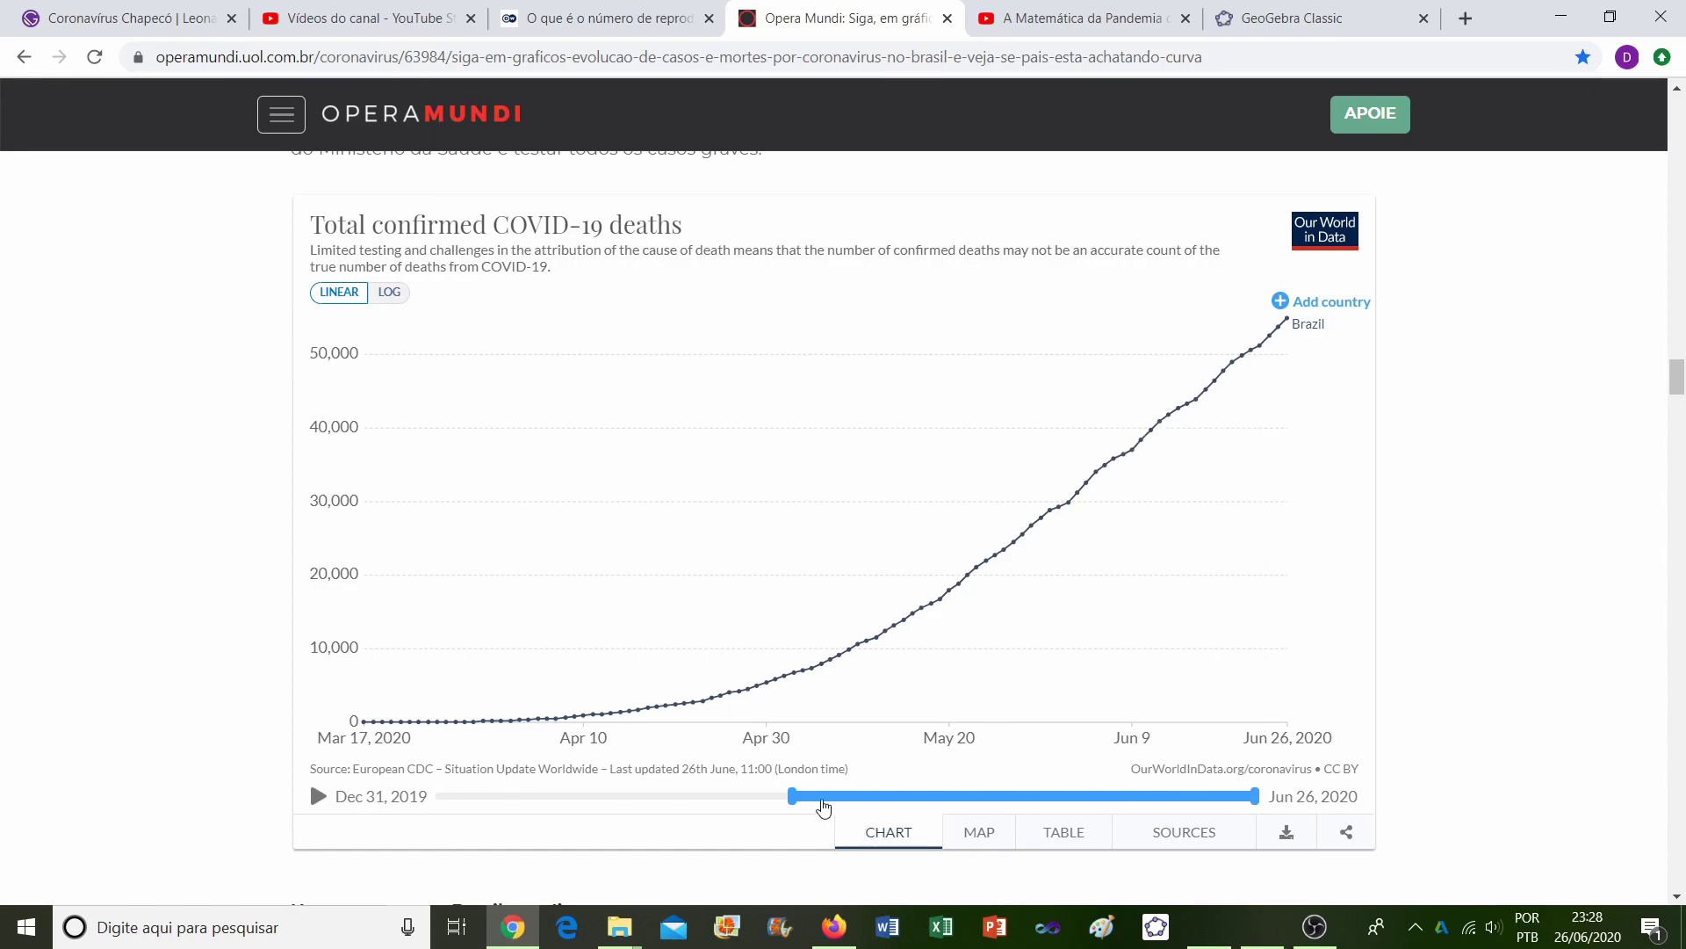
pyautogui.moveTo(793, 797); pyautogui.dragTo(800, 797)
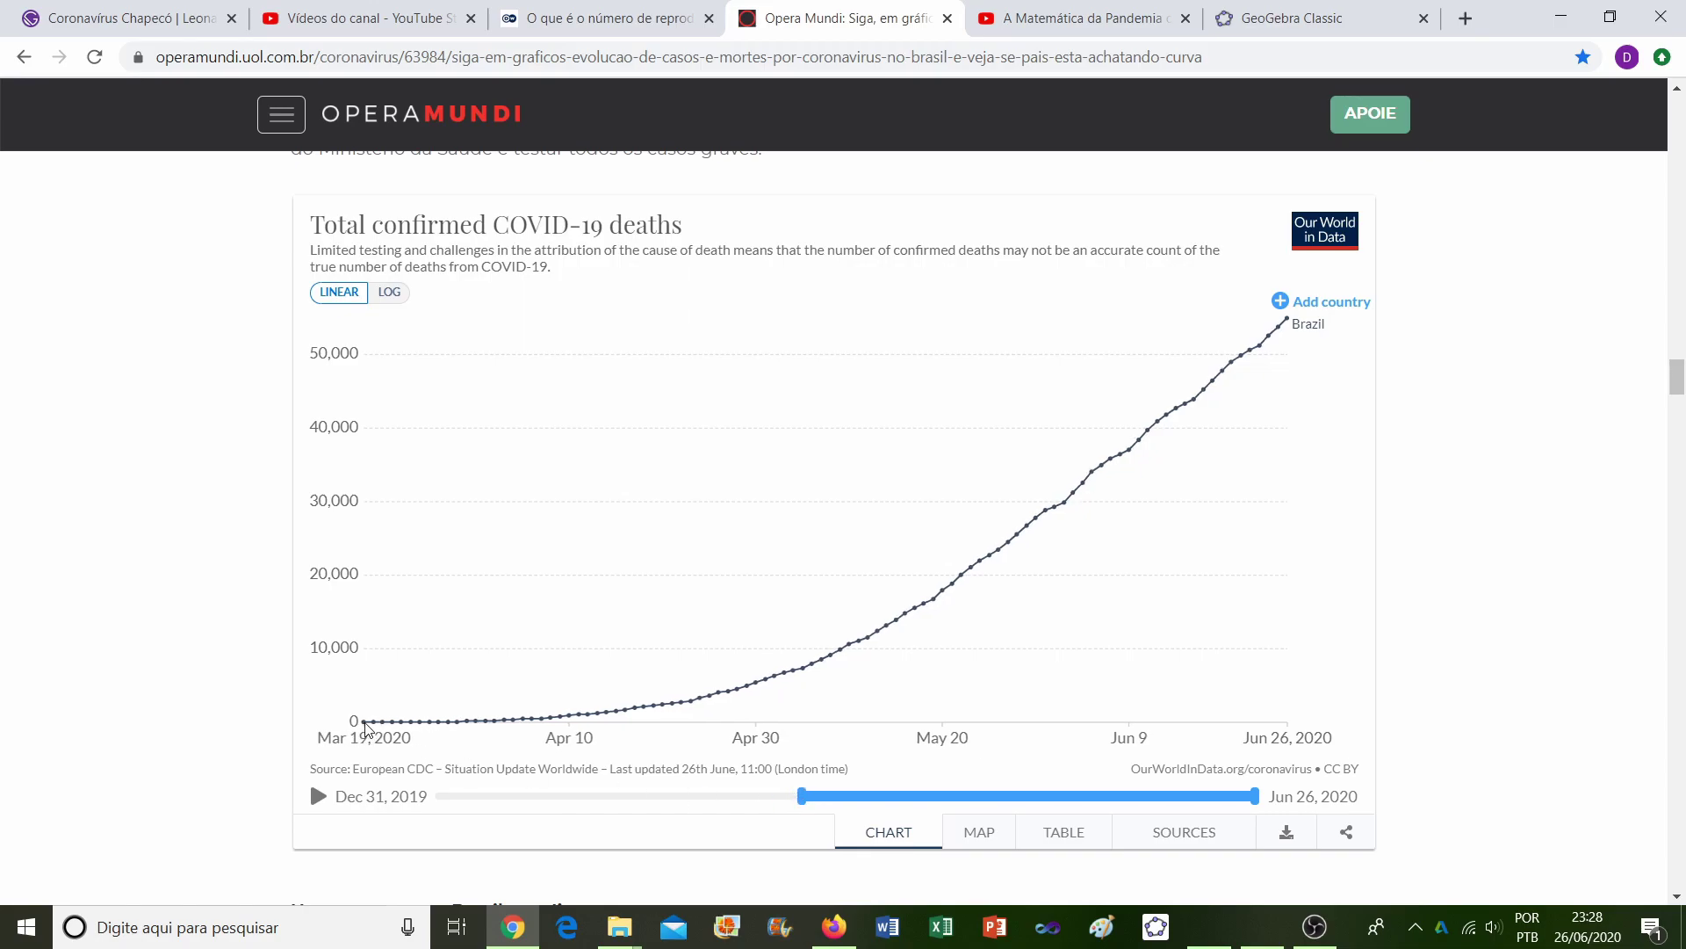
pyautogui.moveTo(801, 796); pyautogui.dragTo(787, 796)
pyautogui.moveTo(378, 722)
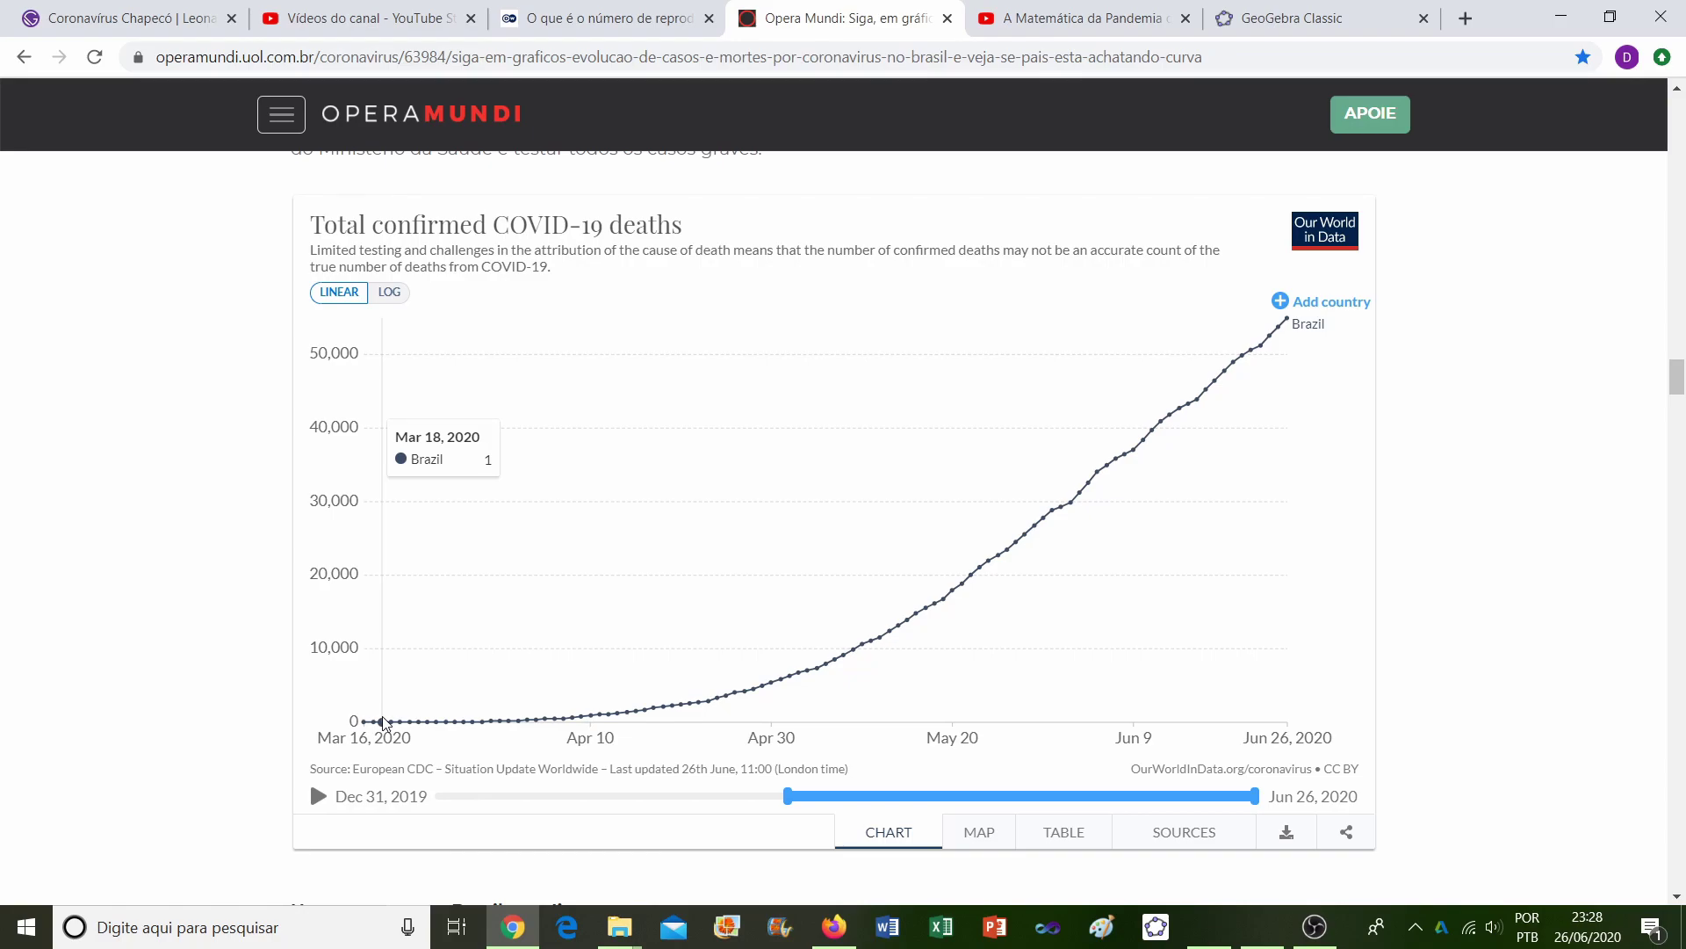
pyautogui.moveTo(786, 789); pyautogui.dragTo(793, 792)
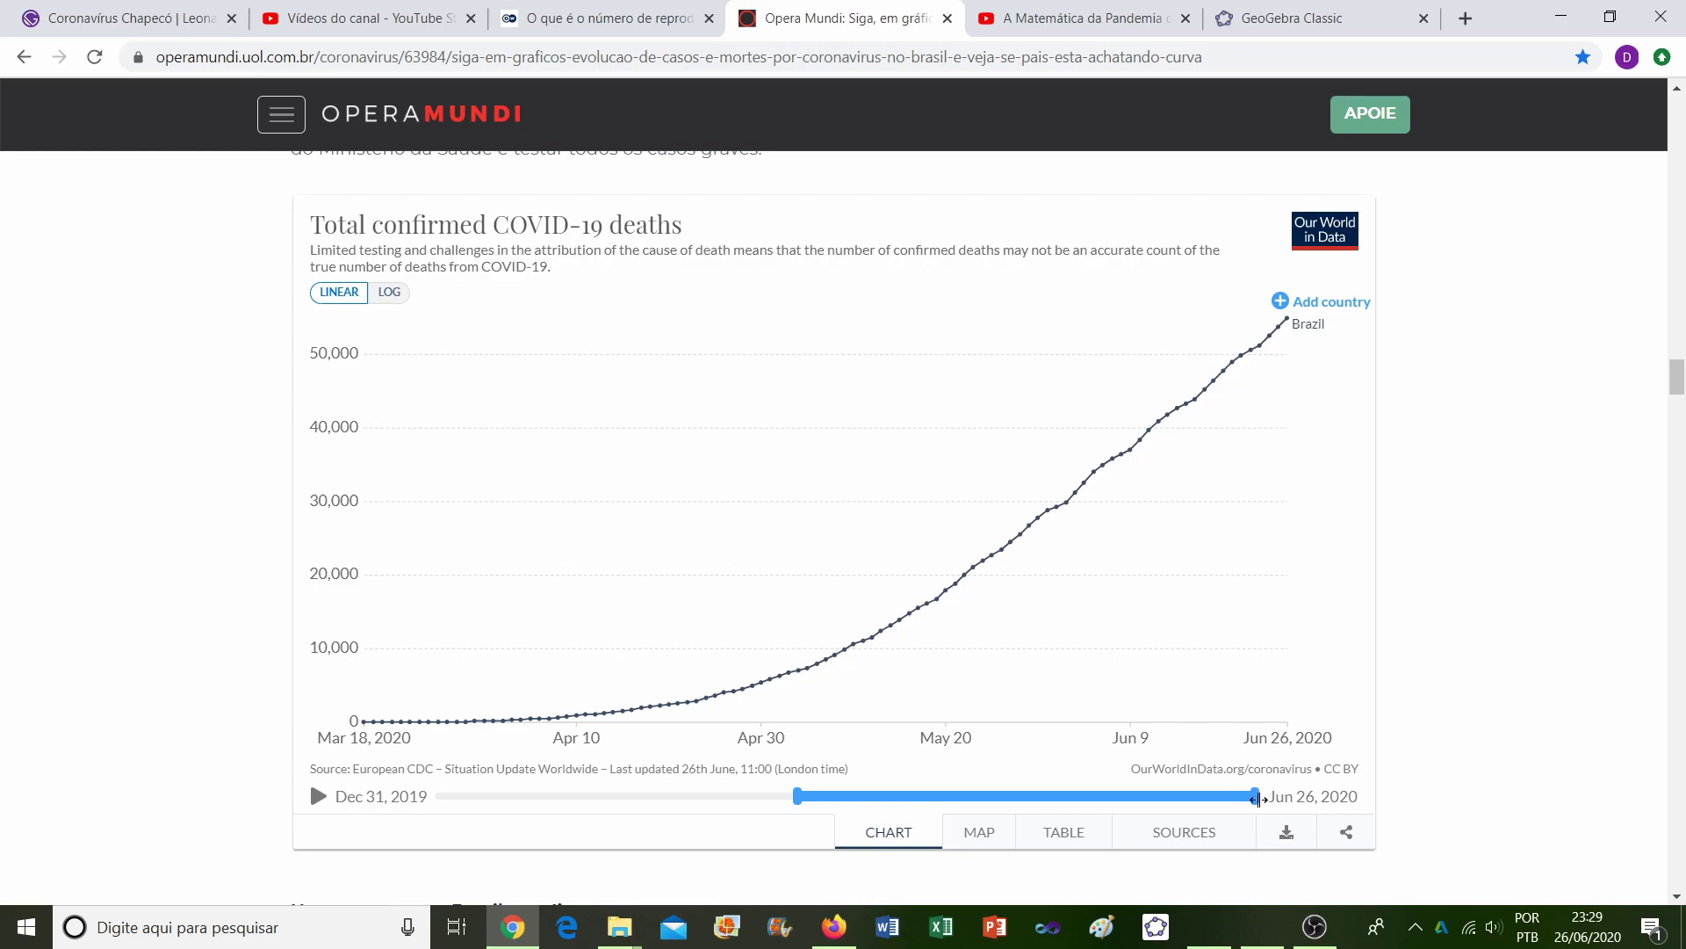
# Step: Compare the deaths chart's curve over Mar 18–Apr 17, 2020 with its curve over May 6–Jun 25, 2020
pyautogui.moveTo(1254, 792); pyautogui.dragTo(932, 794)
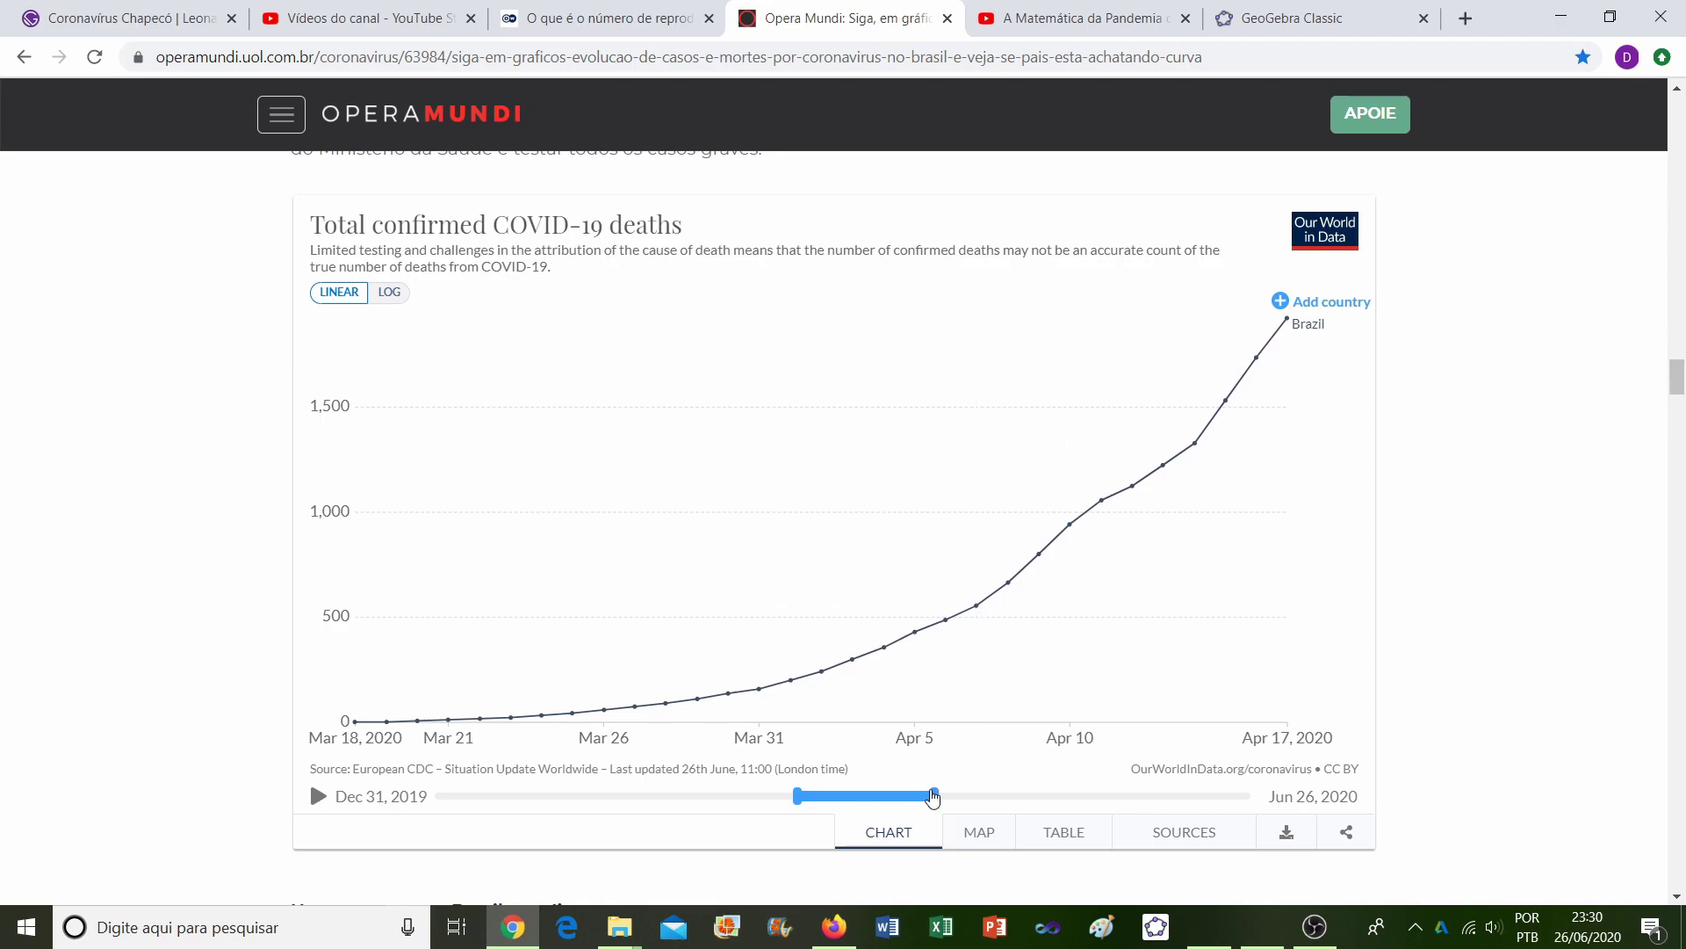
pyautogui.moveTo(934, 793); pyautogui.dragTo(1240, 791)
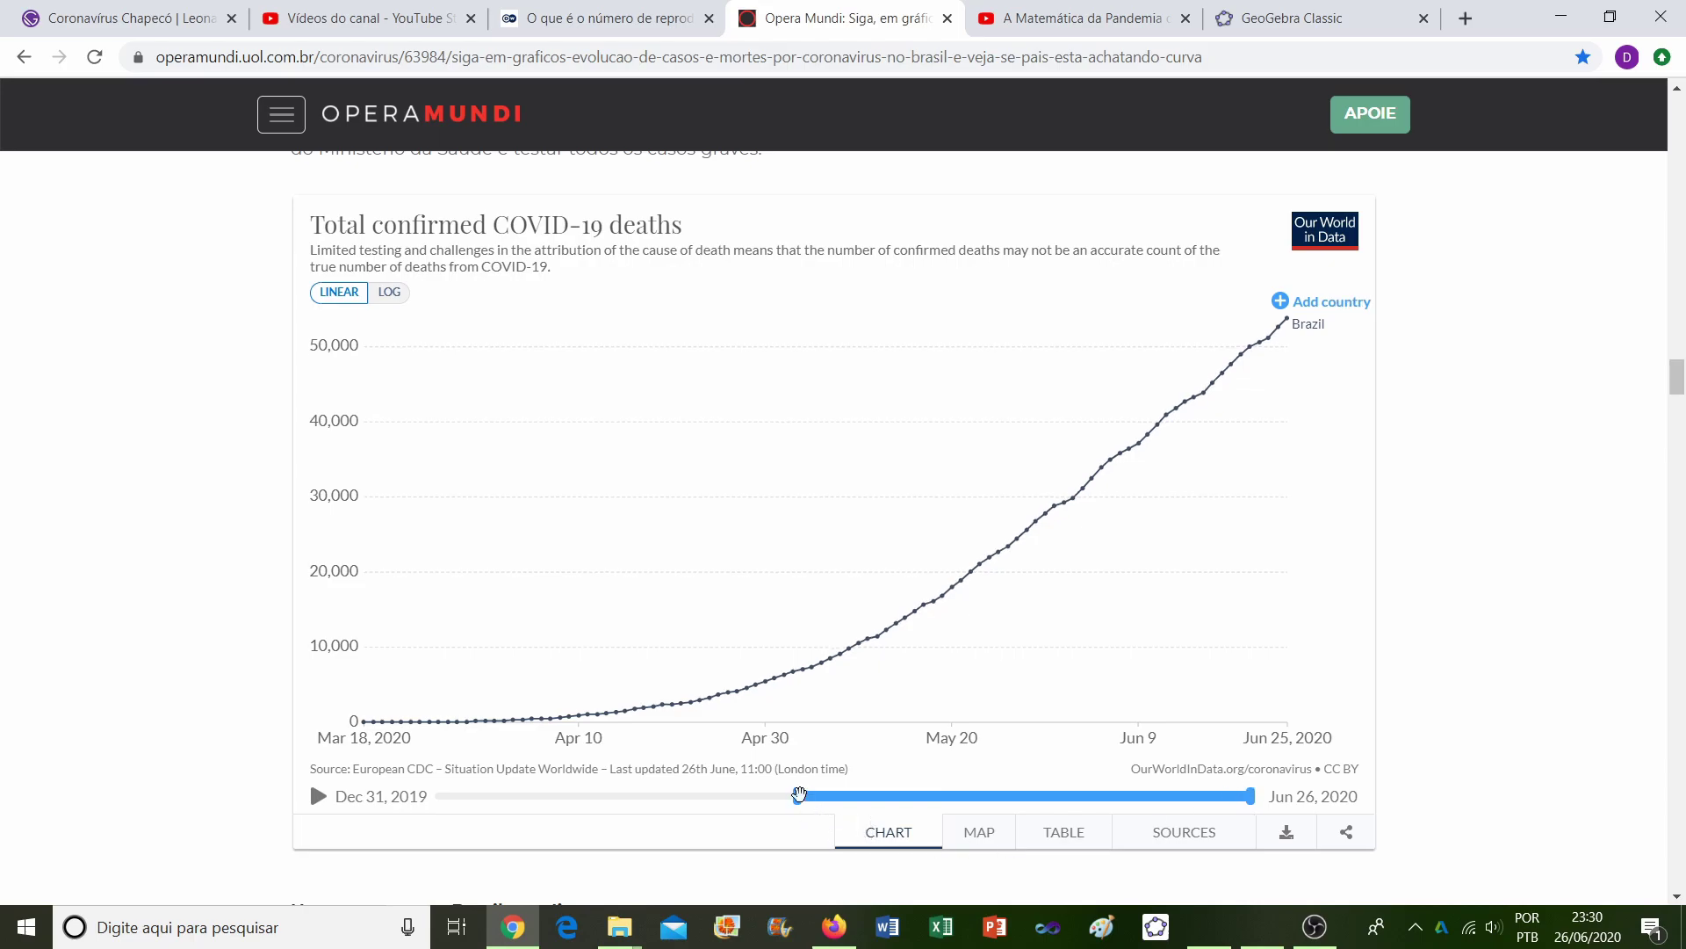
pyautogui.moveTo(797, 795); pyautogui.dragTo(1020, 793)
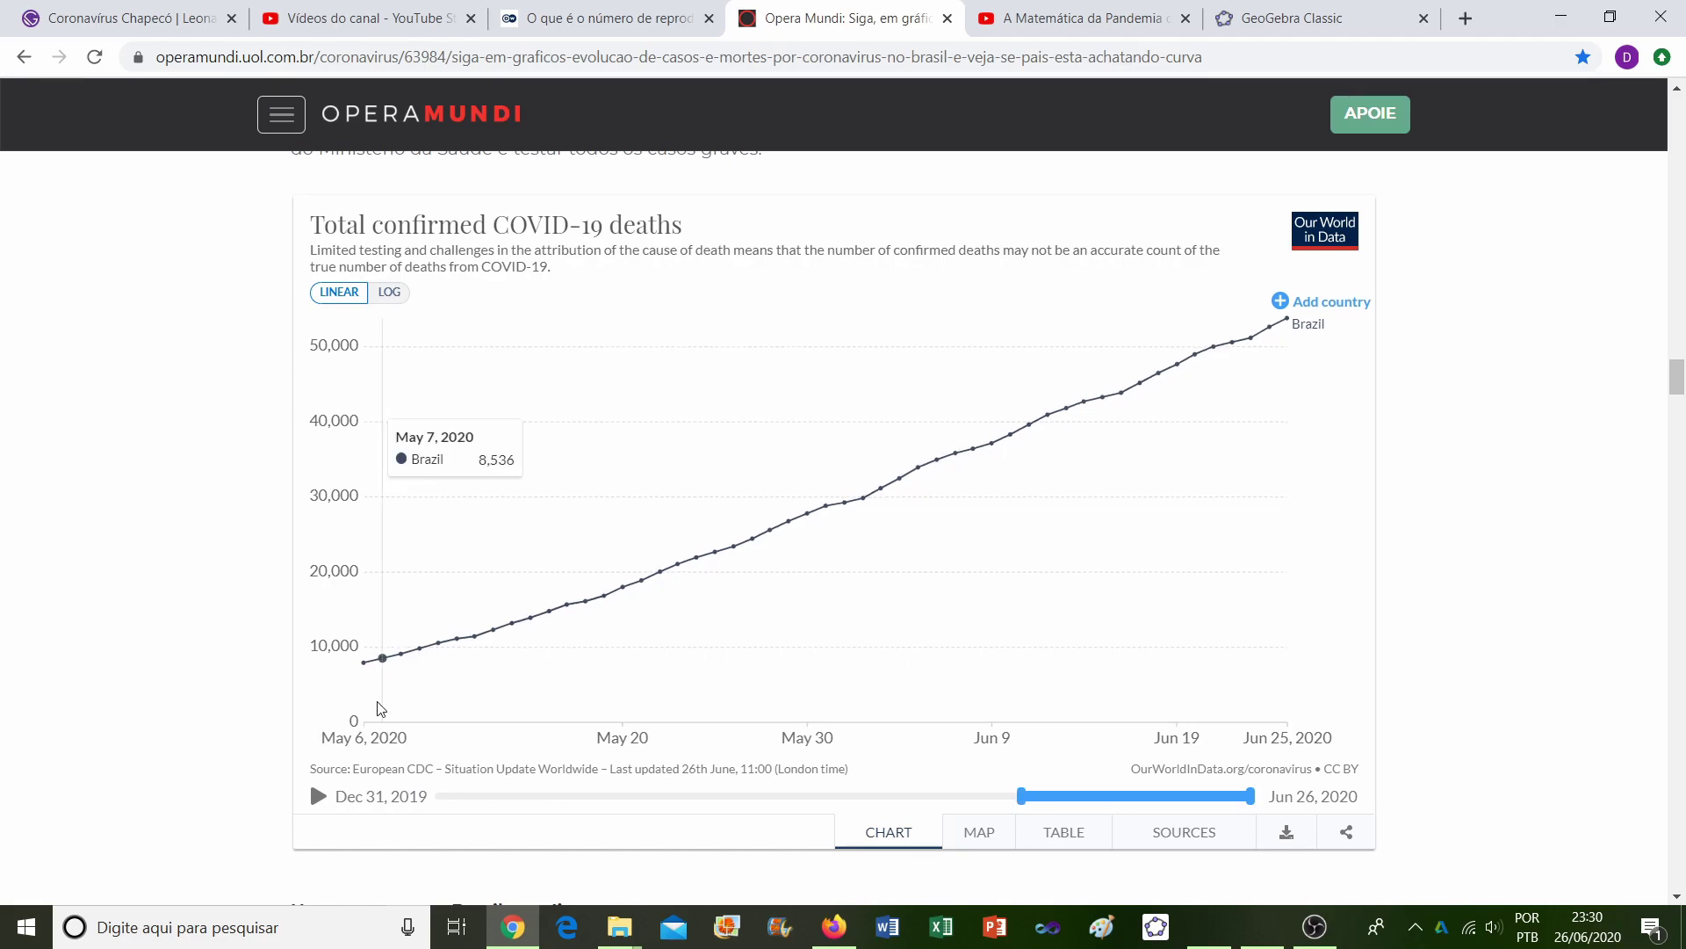
# Step: Switch to the open image of logistic-model fits to COVID-19 cases in Austrália, Espanha, Japão and Israel
pyautogui.moveTo(834, 929)
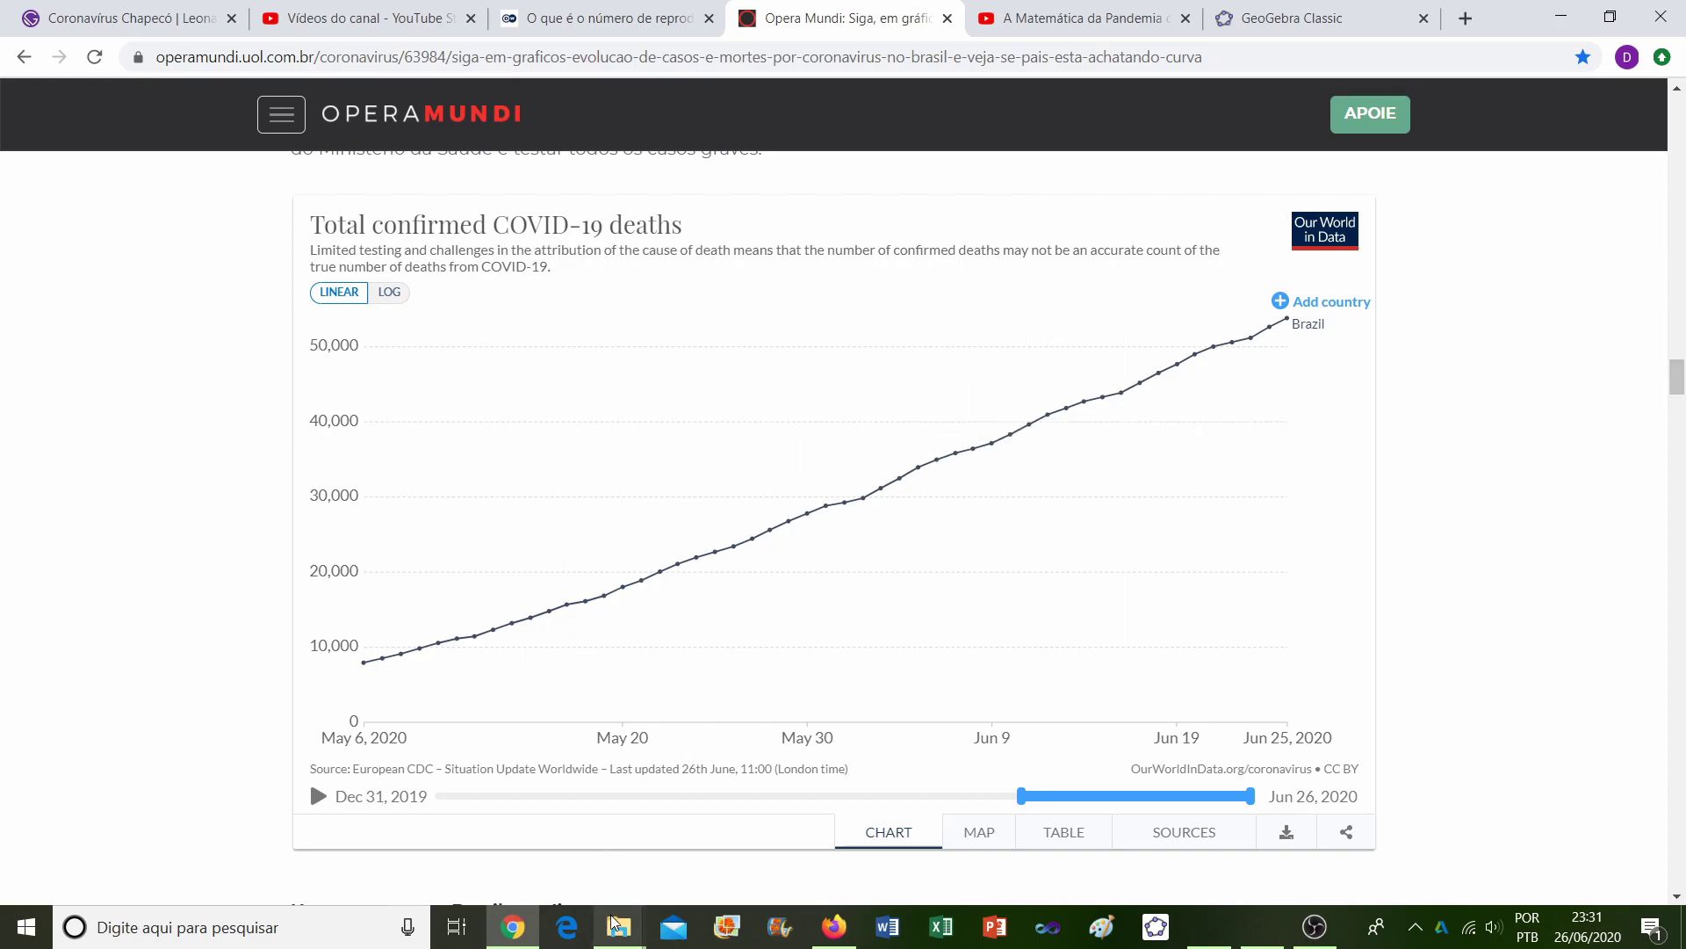
pyautogui.moveTo(615, 922)
pyautogui.click(671, 867)
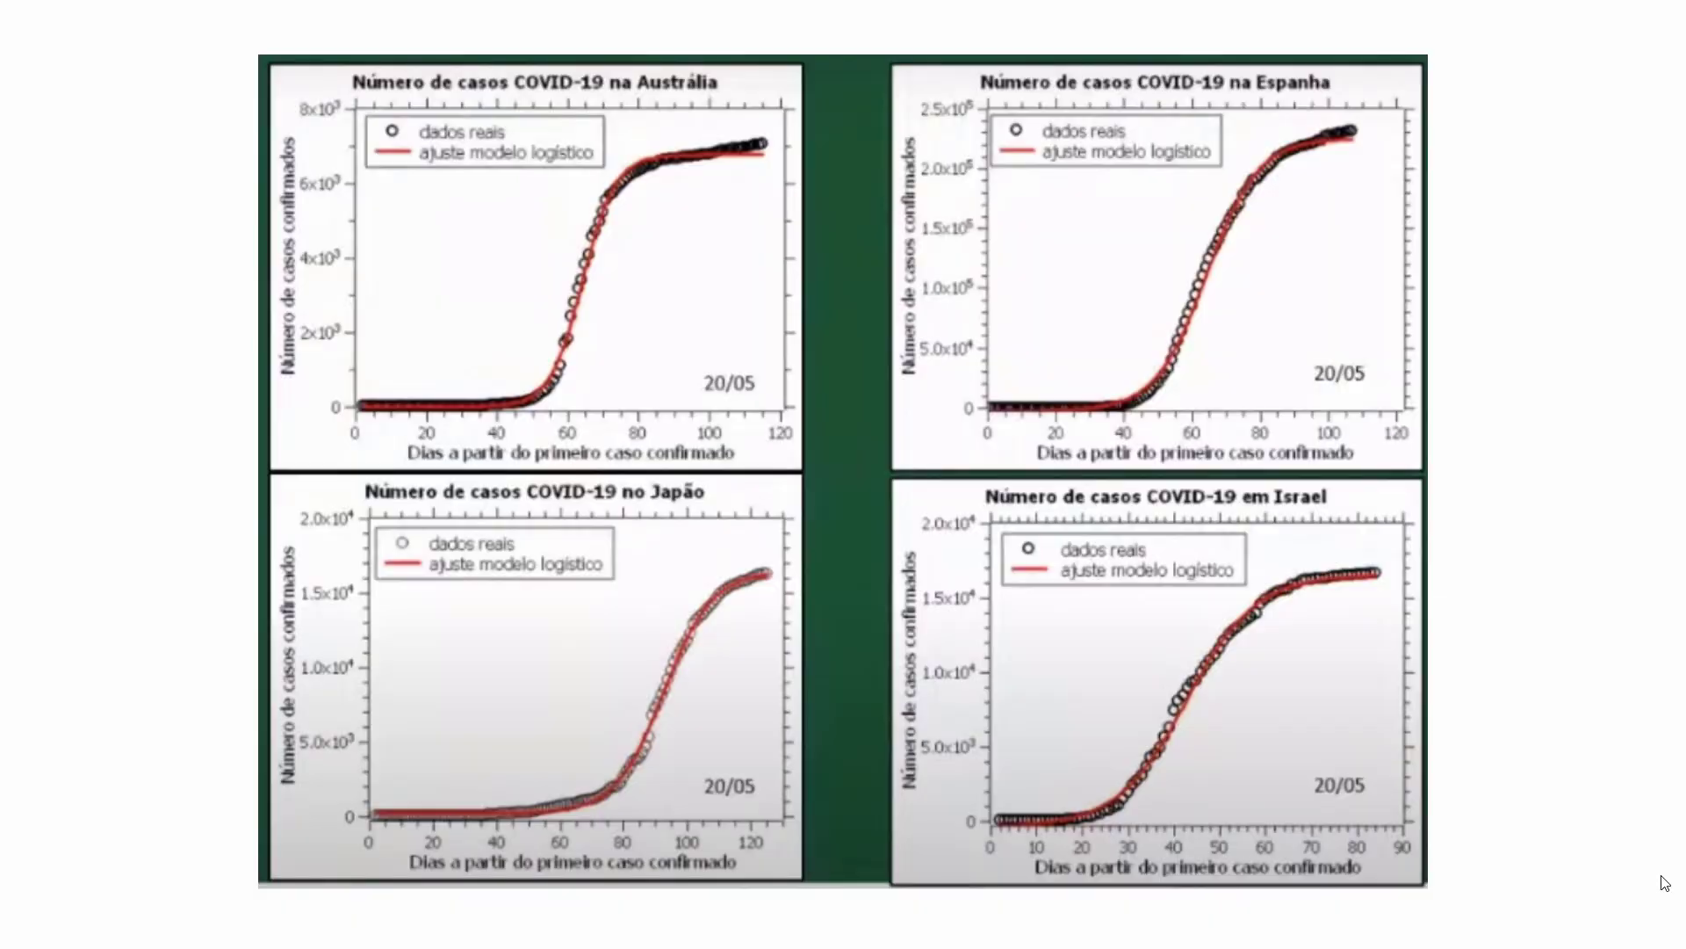
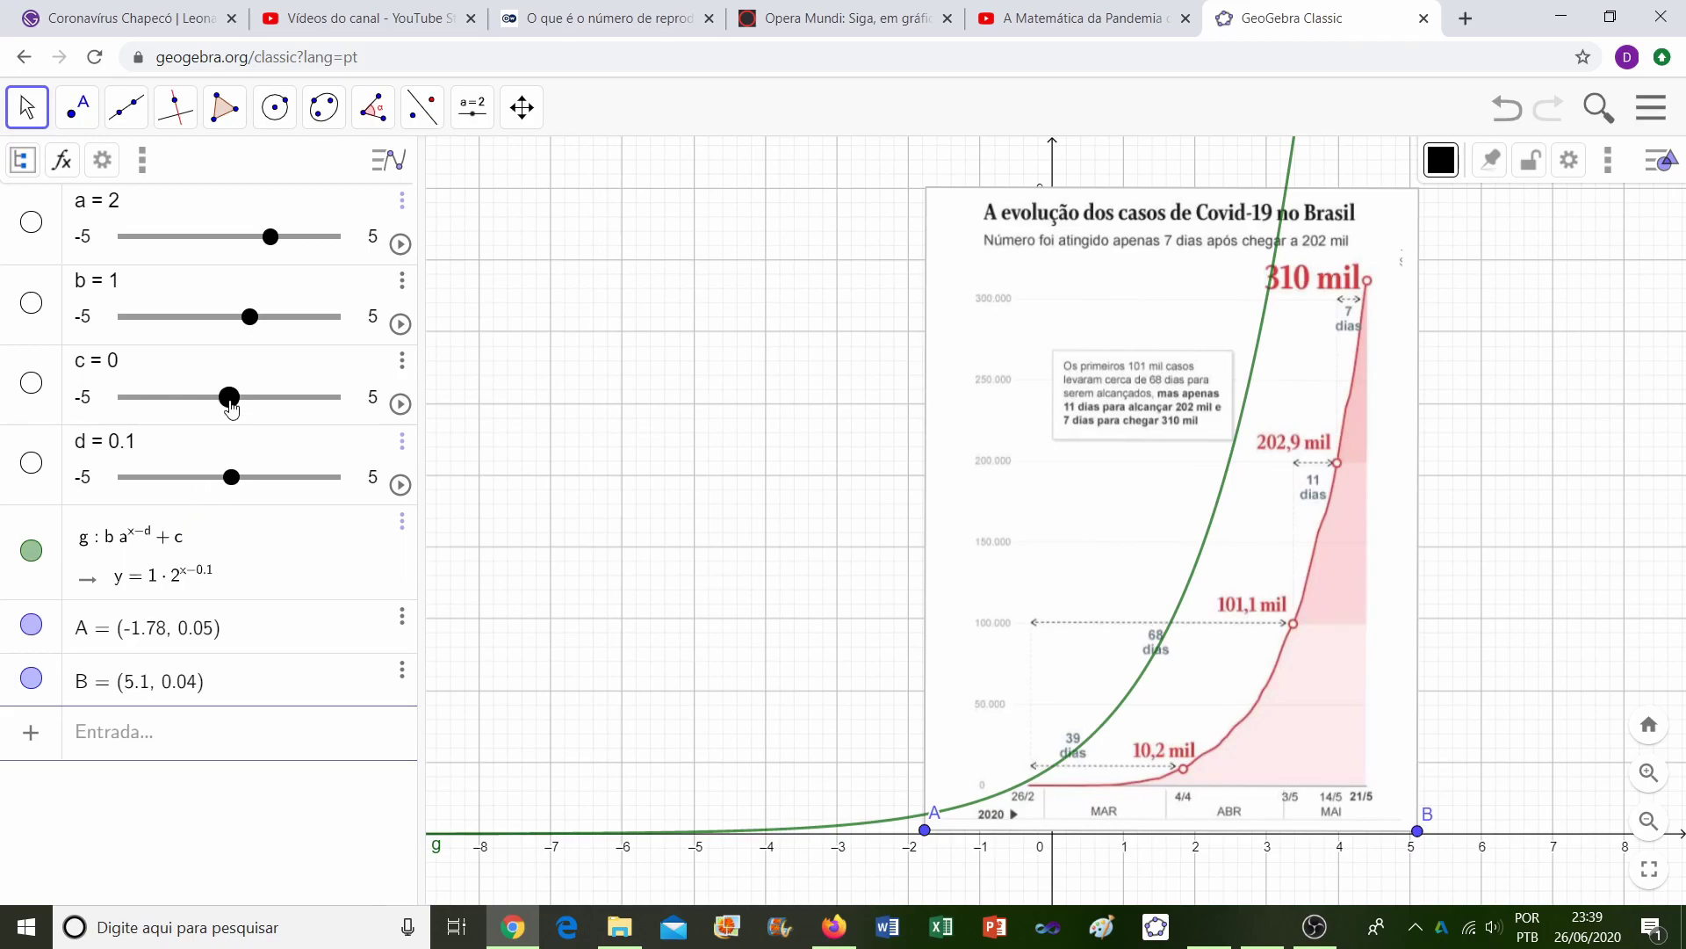
# Step: Move curve g toward the Brazil case graph by setting slider c to 0.6 and slider d to 3.9
pyautogui.moveTo(230, 400); pyautogui.dragTo(244, 409)
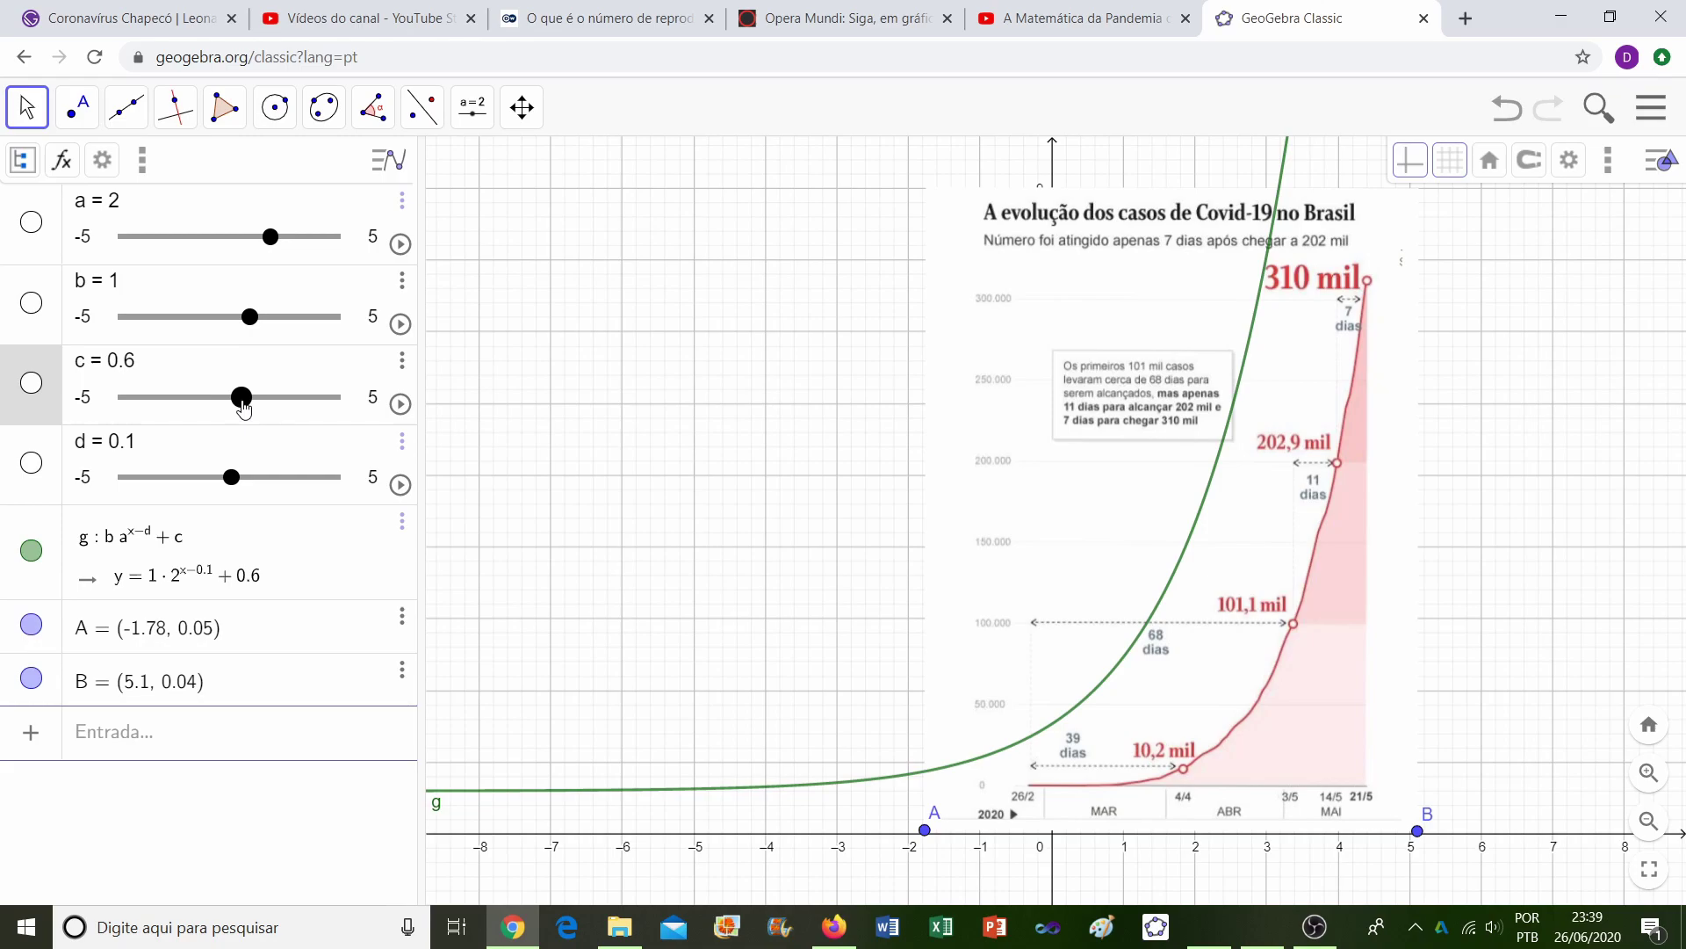
pyautogui.click(237, 476)
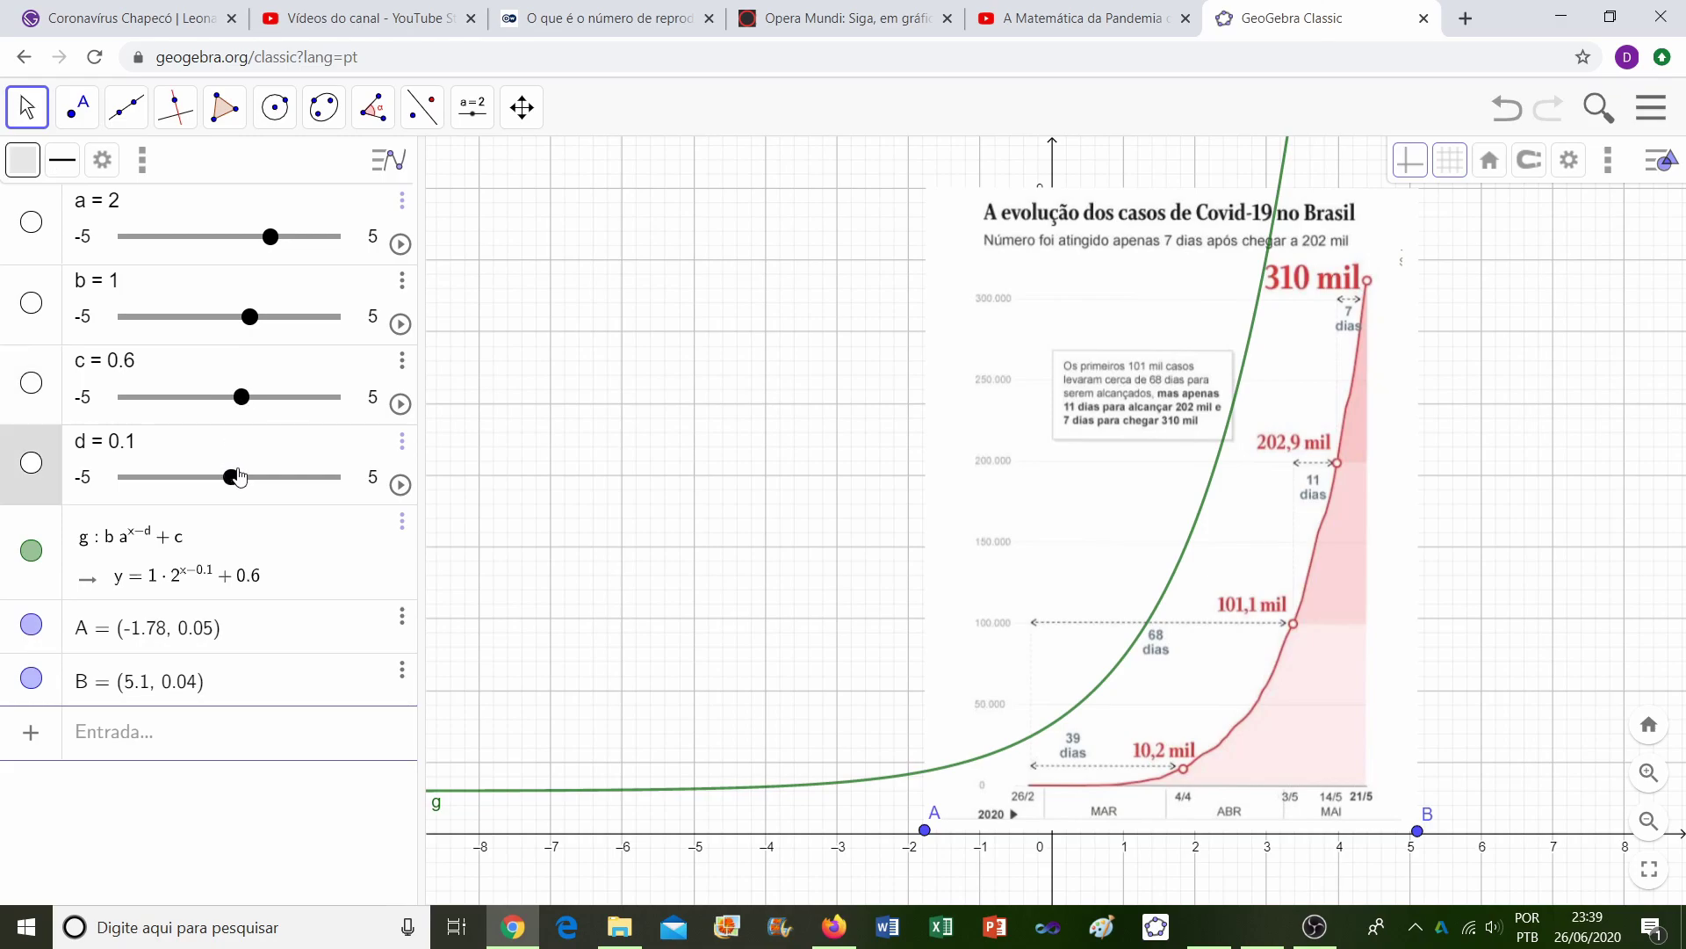
pyautogui.moveTo(240, 474); pyautogui.dragTo(310, 477)
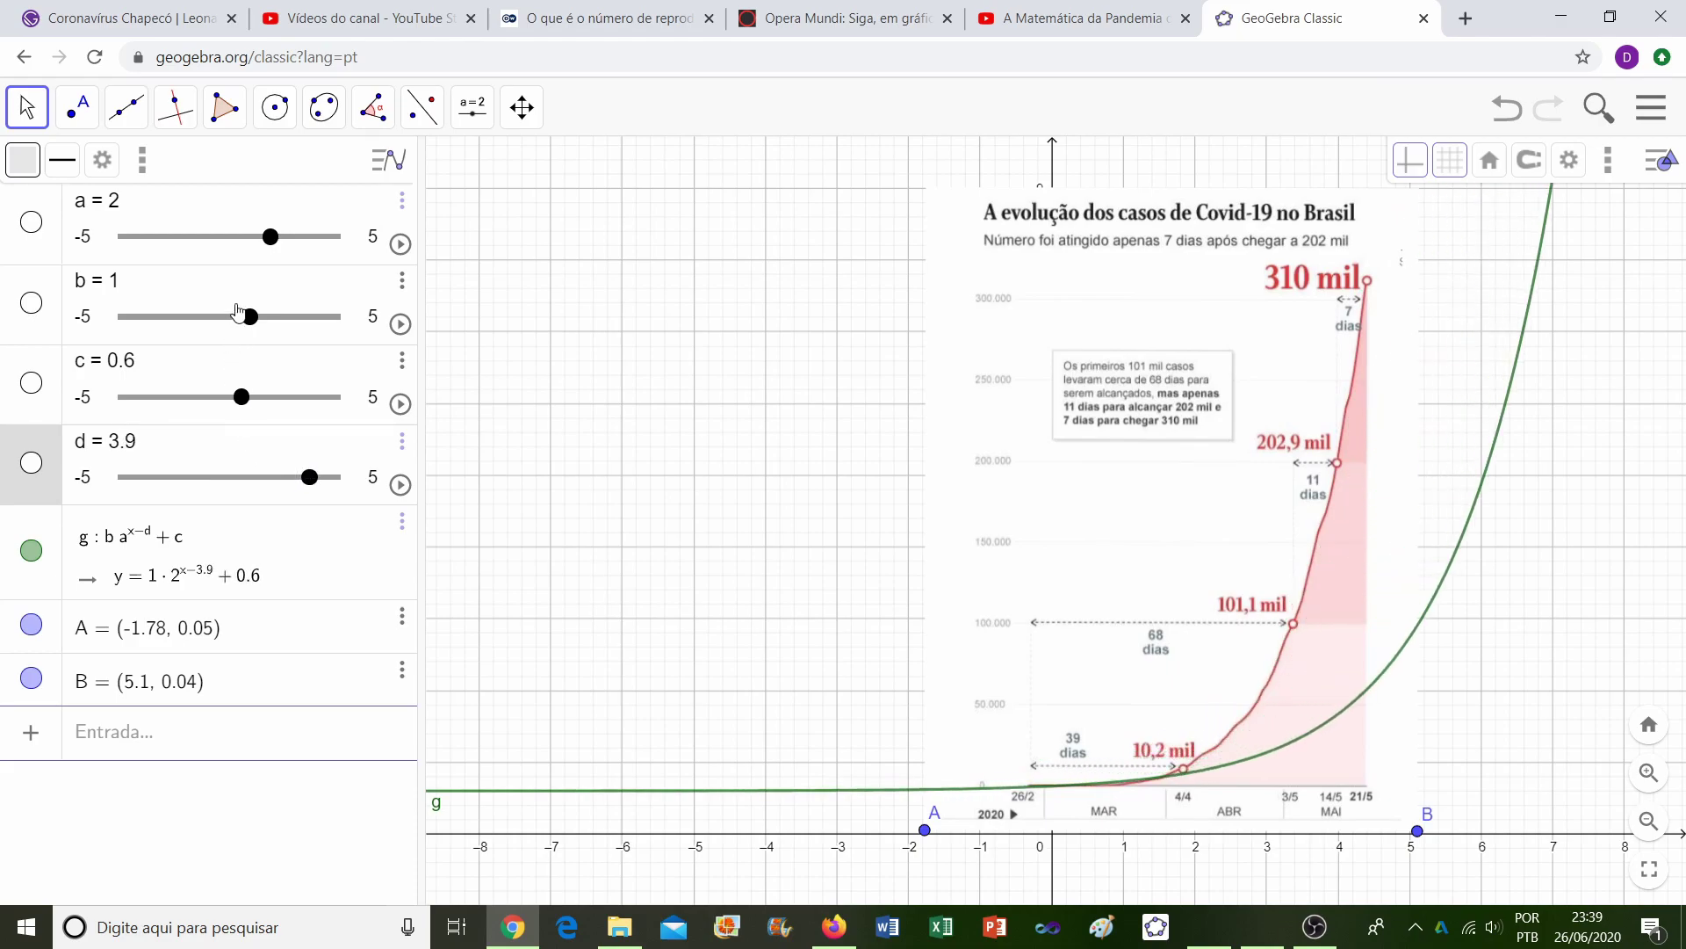
# Step: Steepen curve g to follow the Brazil case graph by setting slider a to 3.2 and slider b to 4.1
pyautogui.moveTo(270, 237); pyautogui.dragTo(286, 238)
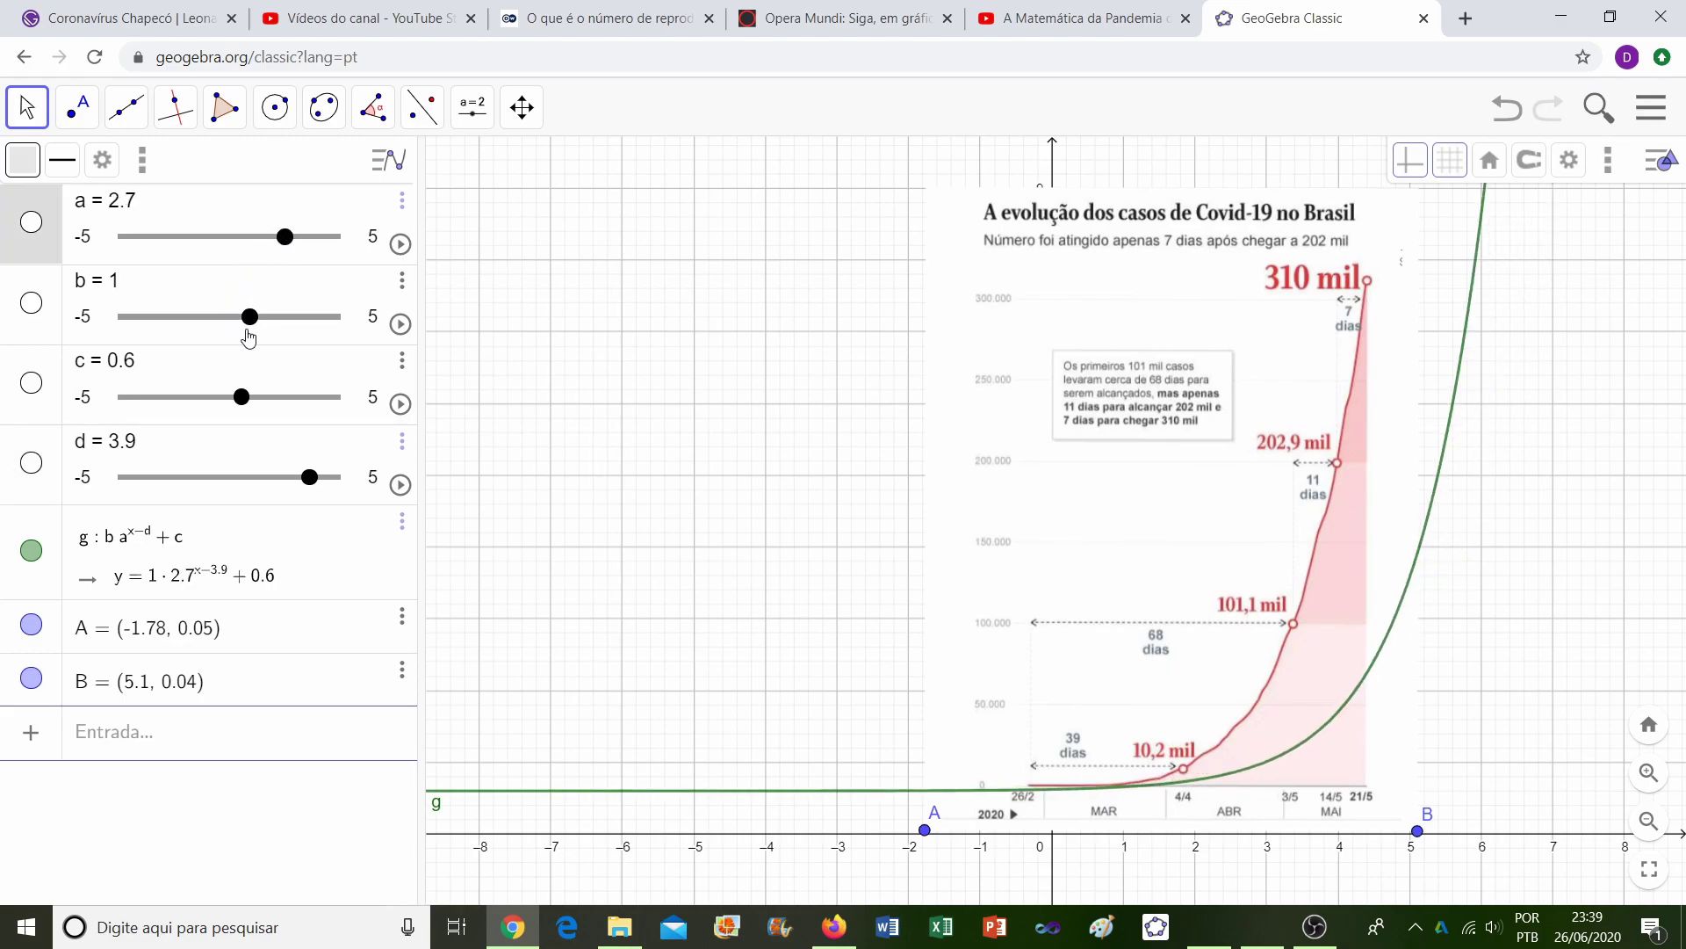
pyautogui.moveTo(252, 318); pyautogui.dragTo(316, 304)
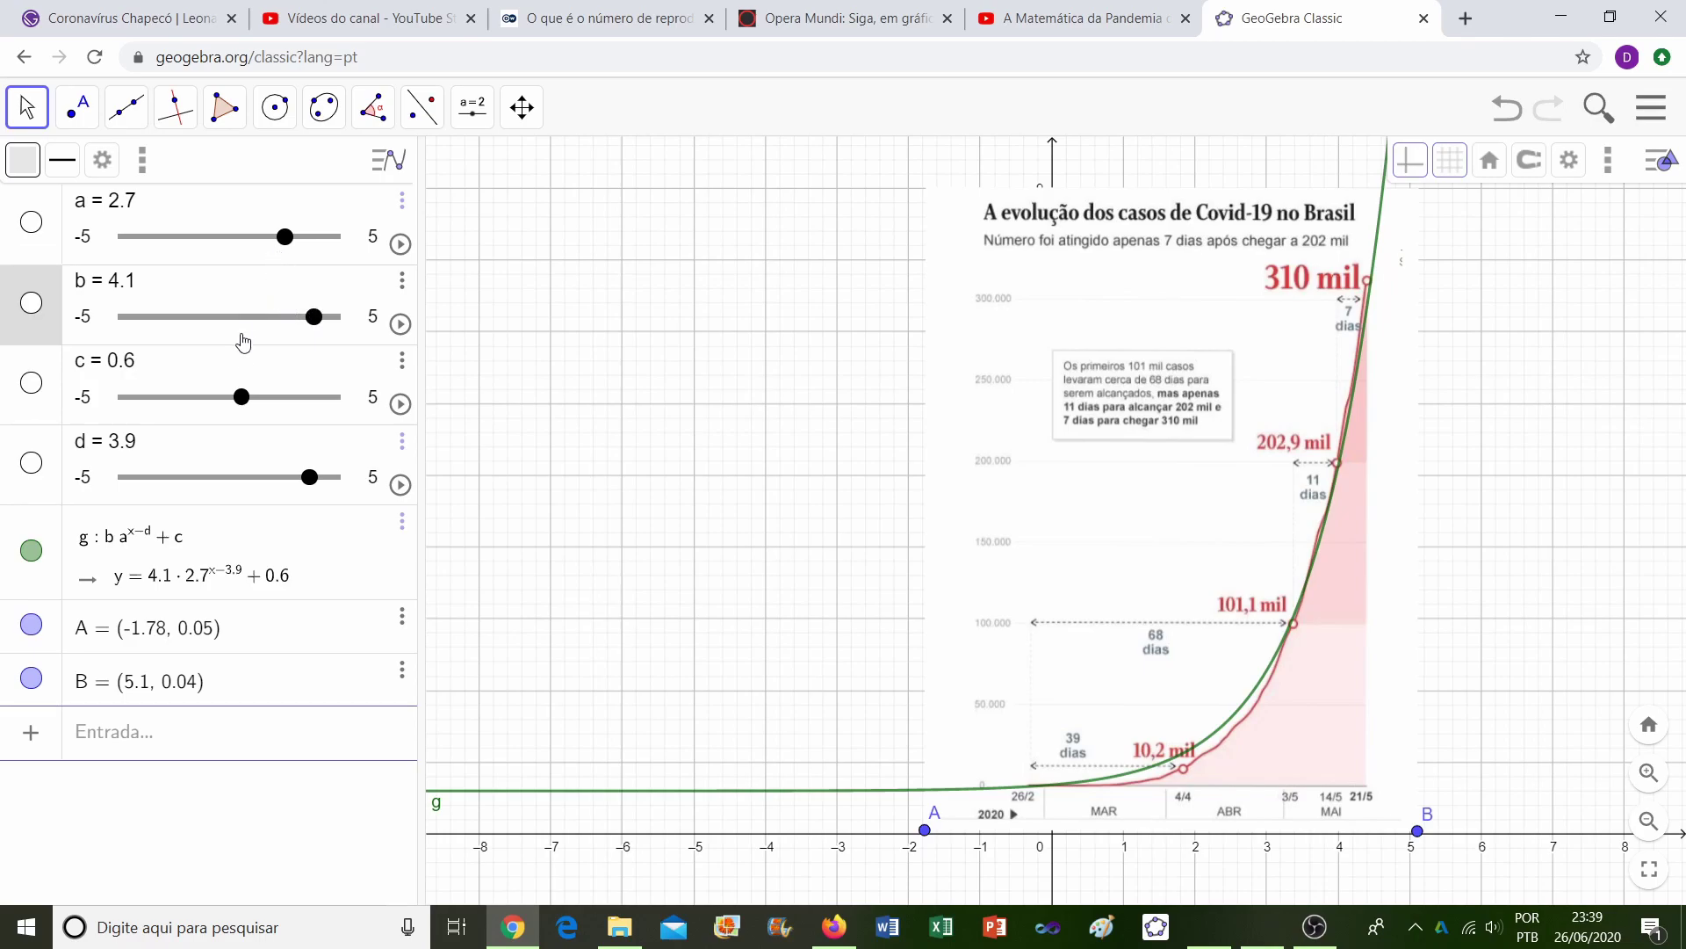
pyautogui.click(281, 237)
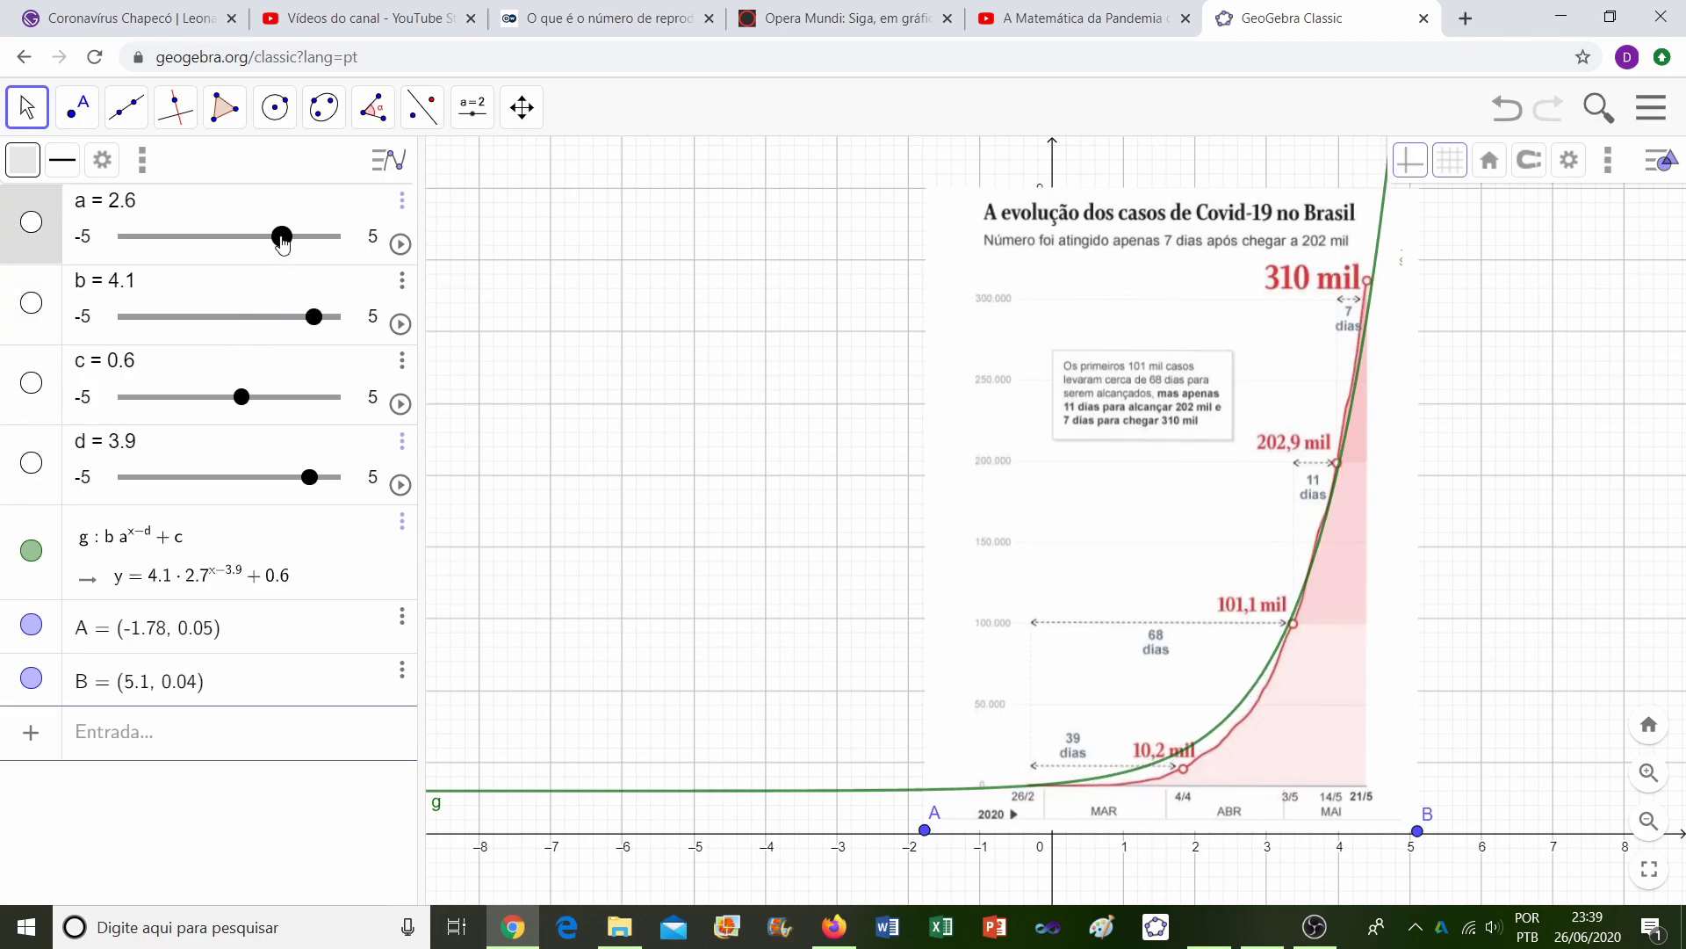
pyautogui.moveTo(282, 238); pyautogui.dragTo(295, 240)
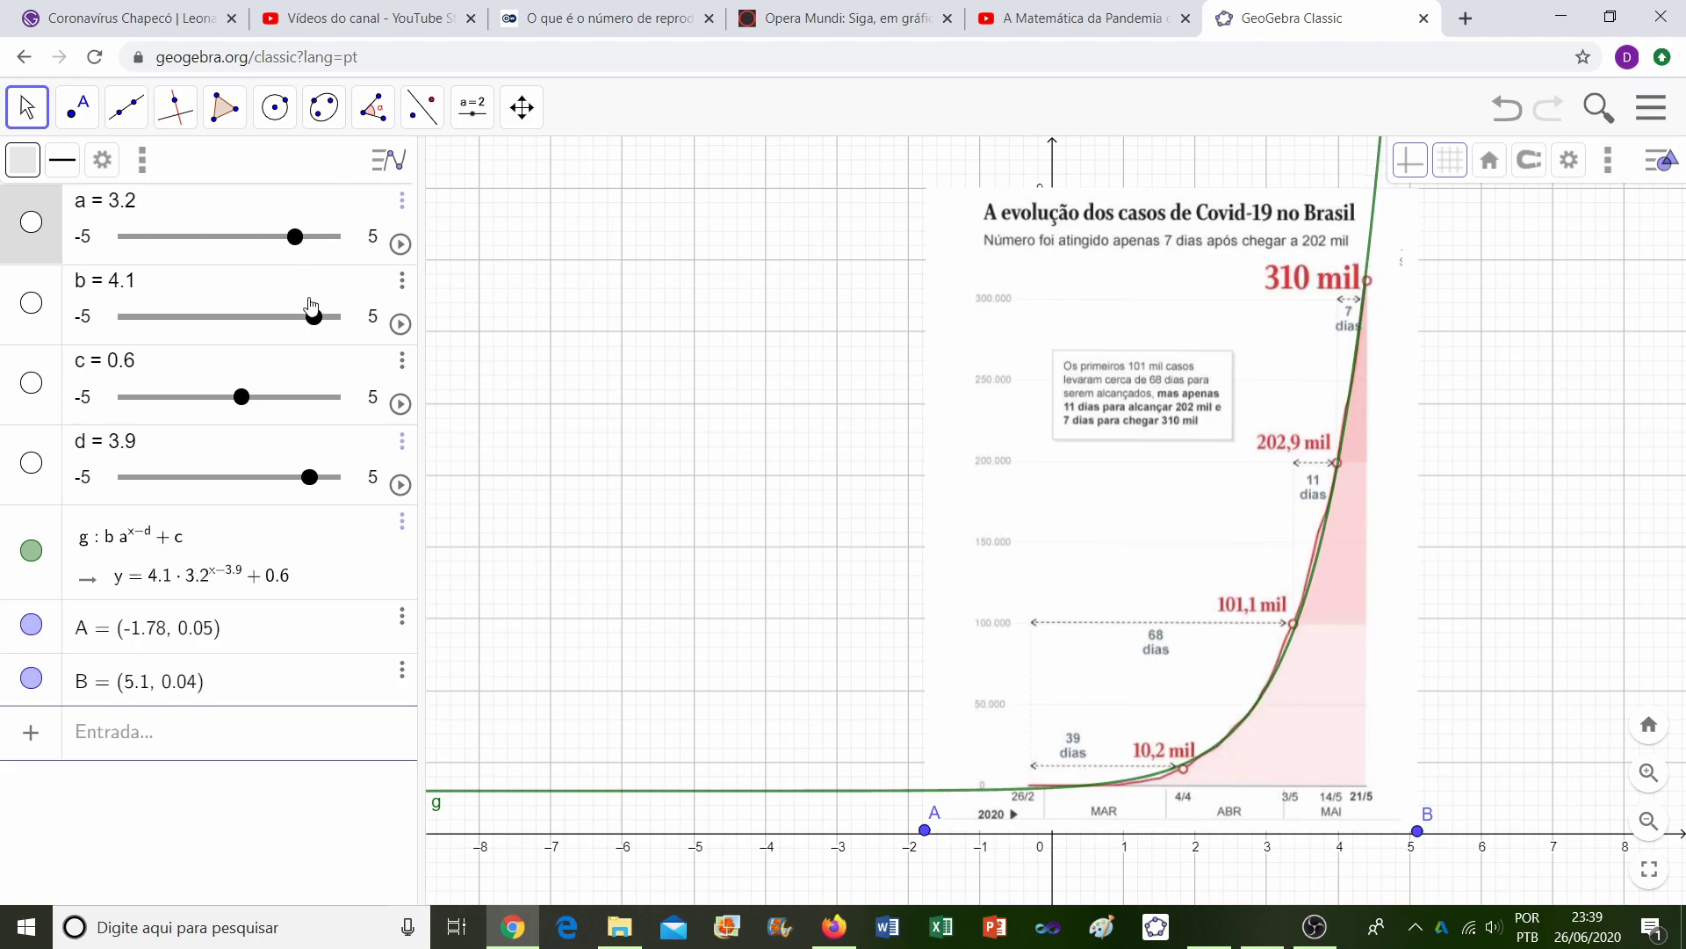
# Step: Refine curve g's fit to the Brazil case graph with slider b at 3.6, slider d at 3.7 and slider a slightly below 3.7
pyautogui.moveTo(316, 320); pyautogui.dragTo(302, 322)
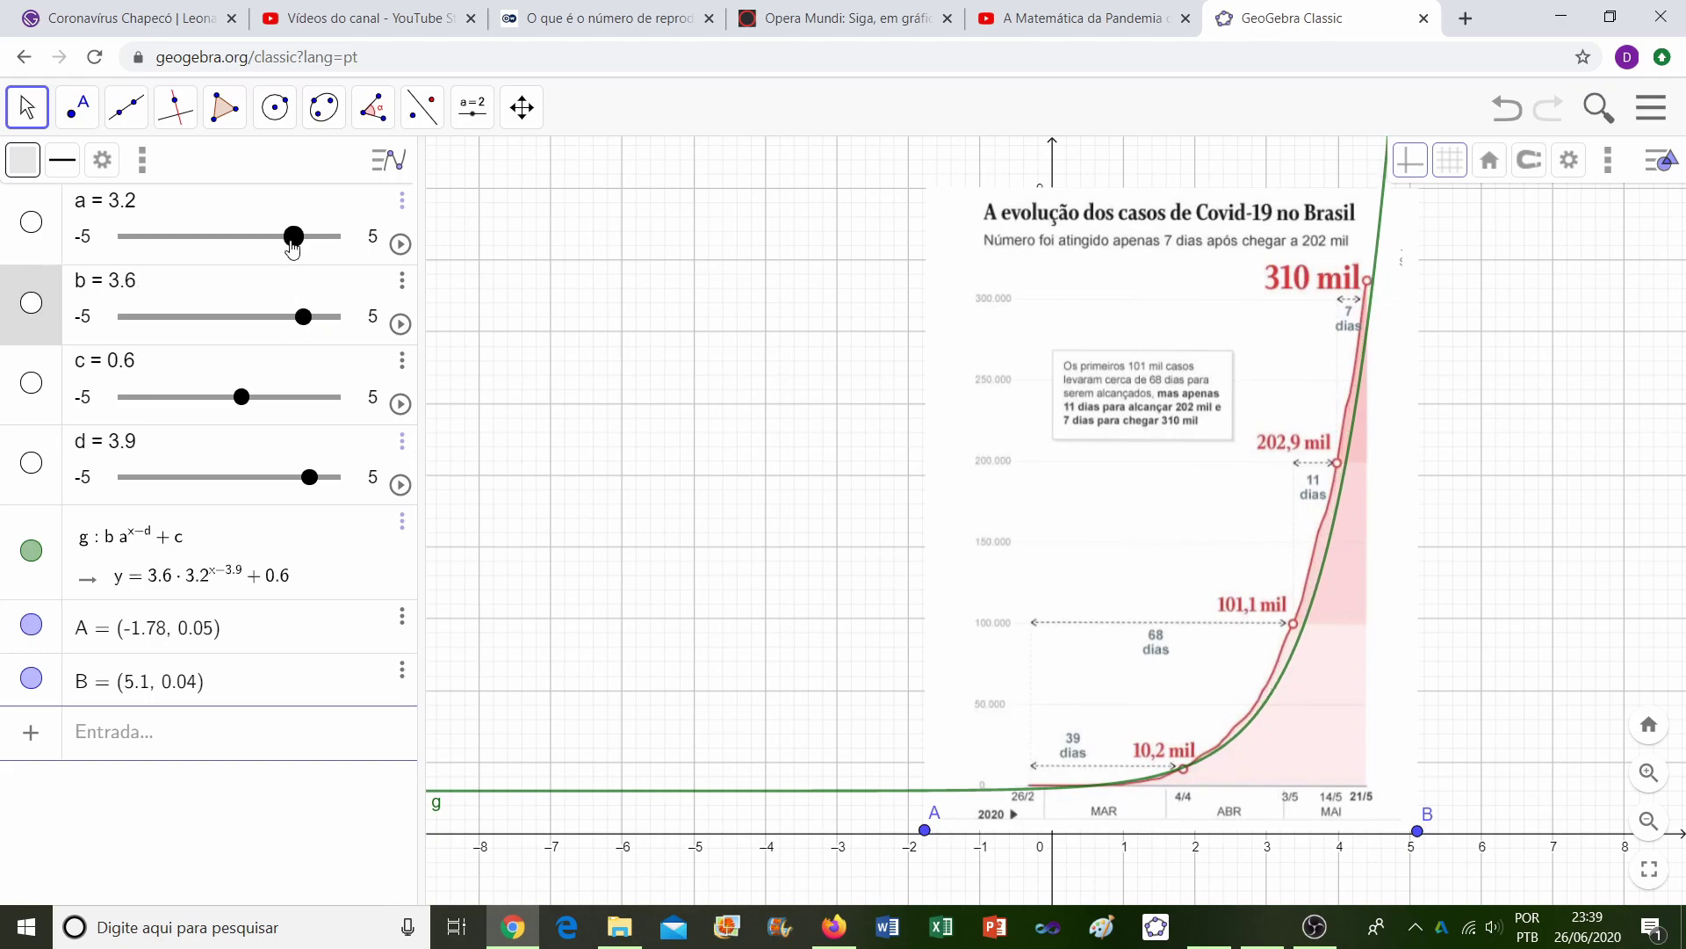
pyautogui.click(297, 239)
pyautogui.moveTo(299, 248); pyautogui.dragTo(309, 248)
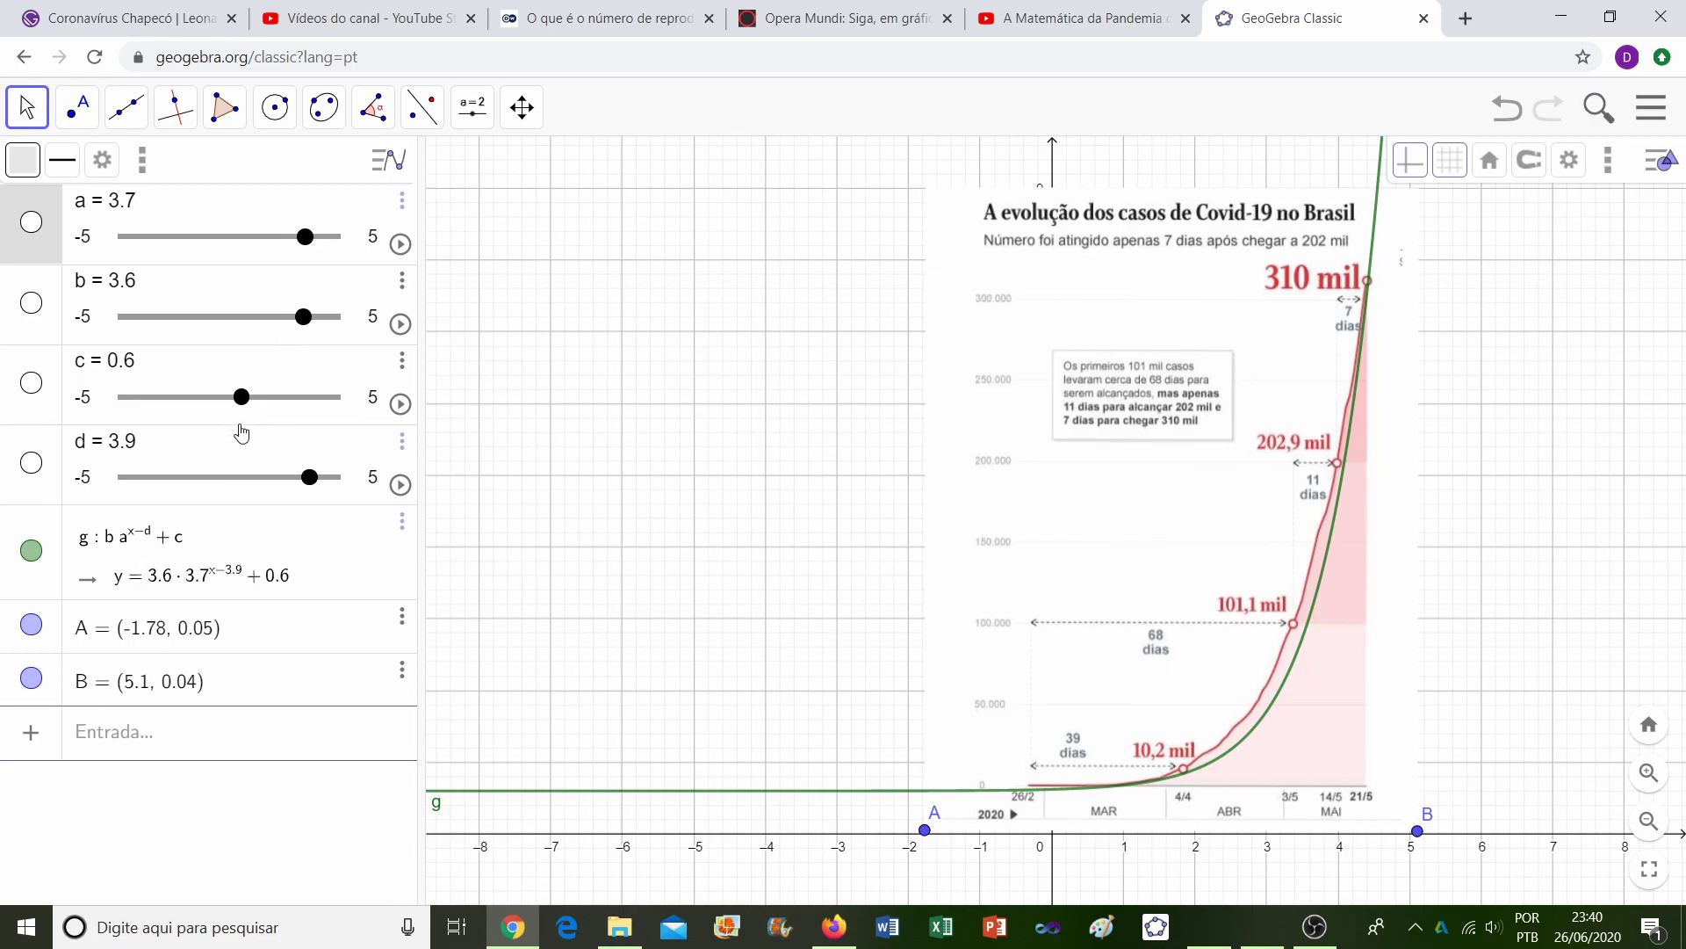
pyautogui.moveTo(307, 476); pyautogui.dragTo(302, 474)
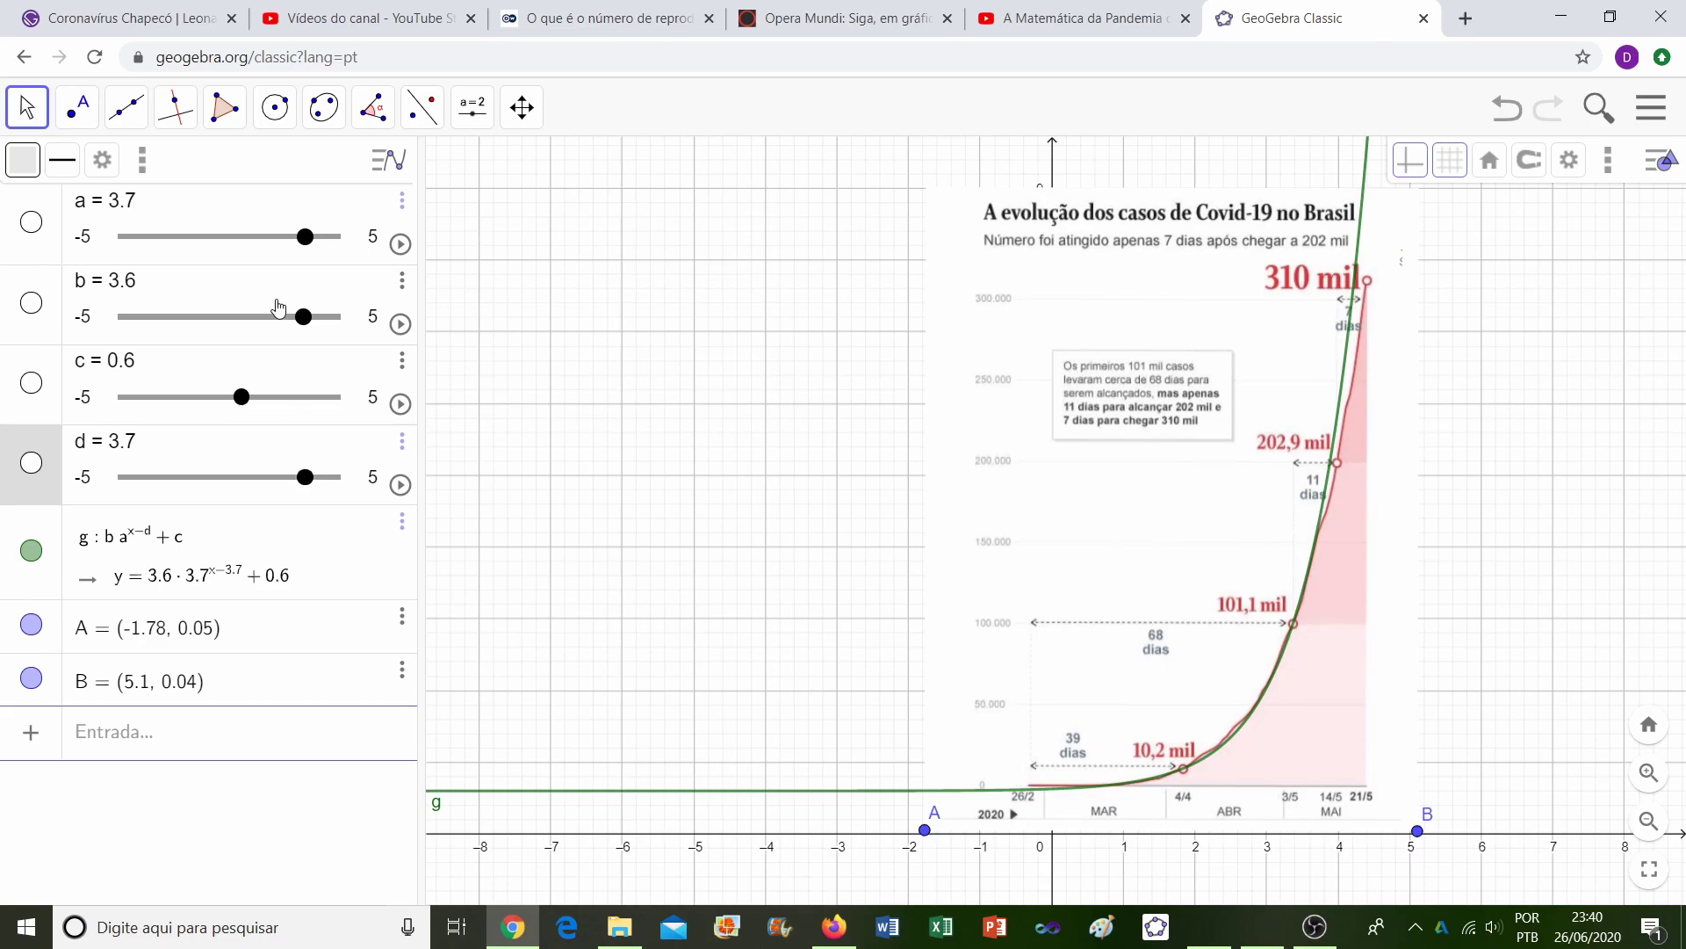
pyautogui.moveTo(303, 245); pyautogui.dragTo(293, 250)
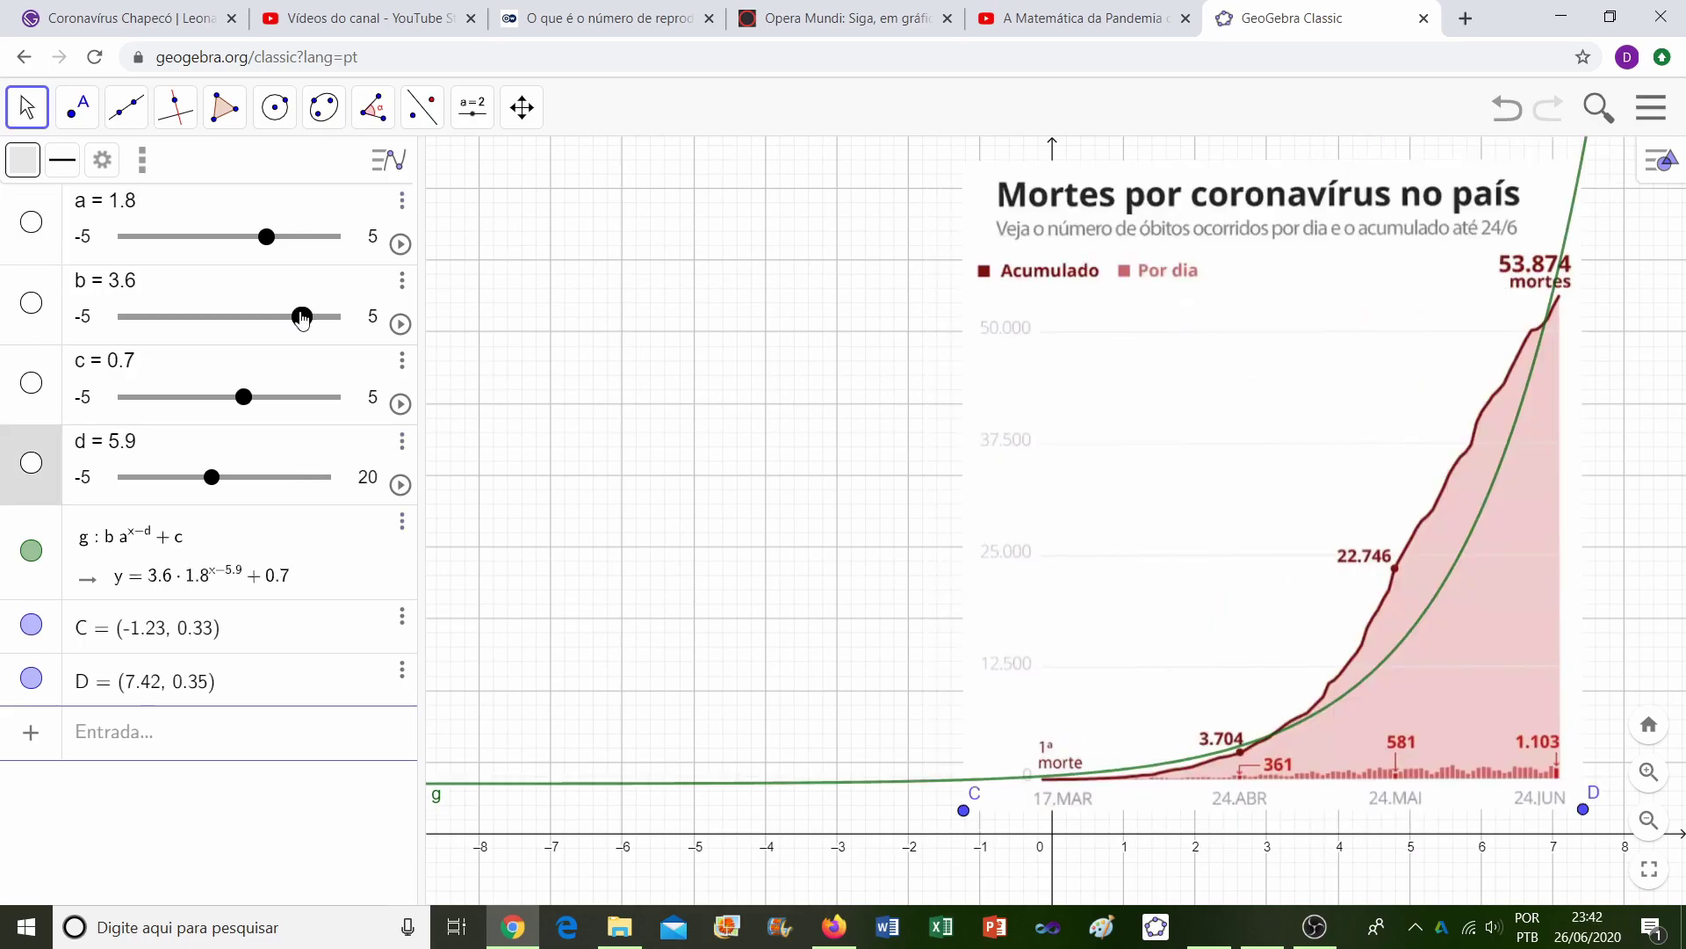
# Step: Fit curve g to the accumulated deaths curve up to 24 May by setting slider a to 2.4, b to 3 and d to 4.8
pyautogui.moveTo(303, 316); pyautogui.dragTo(345, 321)
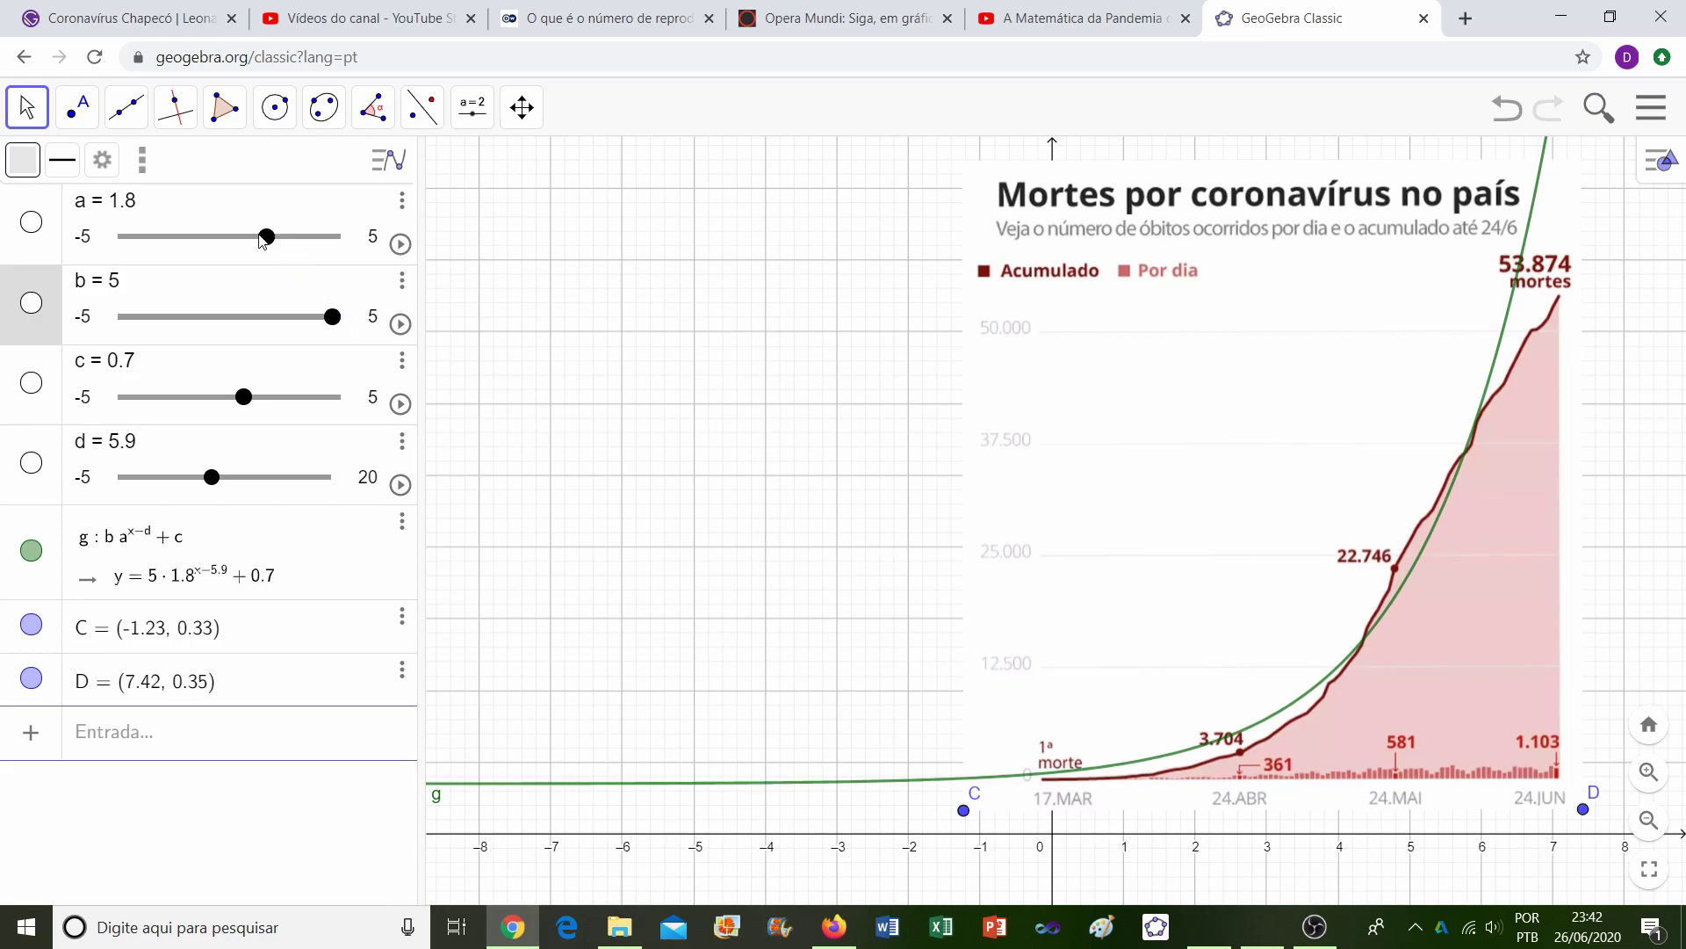
pyautogui.moveTo(266, 237); pyautogui.dragTo(279, 242)
pyautogui.moveTo(334, 324)
pyautogui.mouseDown()
pyautogui.moveTo(282, 327)
pyautogui.moveTo(335, 321)
pyautogui.mouseUp()
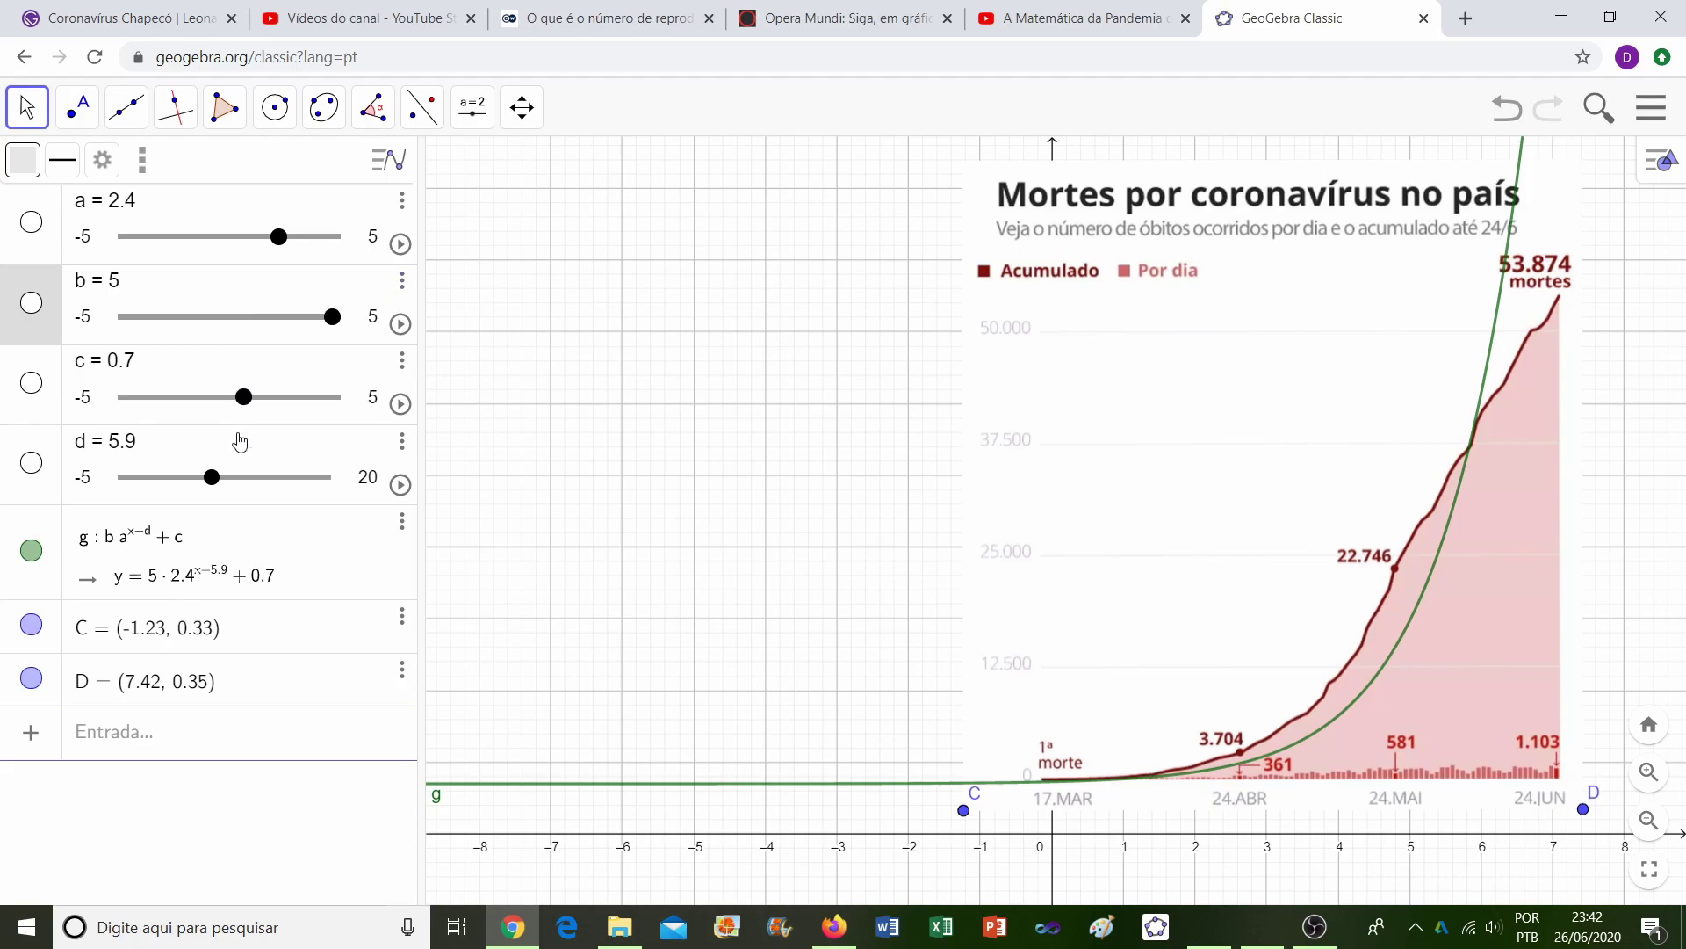
pyautogui.moveTo(216, 486); pyautogui.dragTo(207, 485)
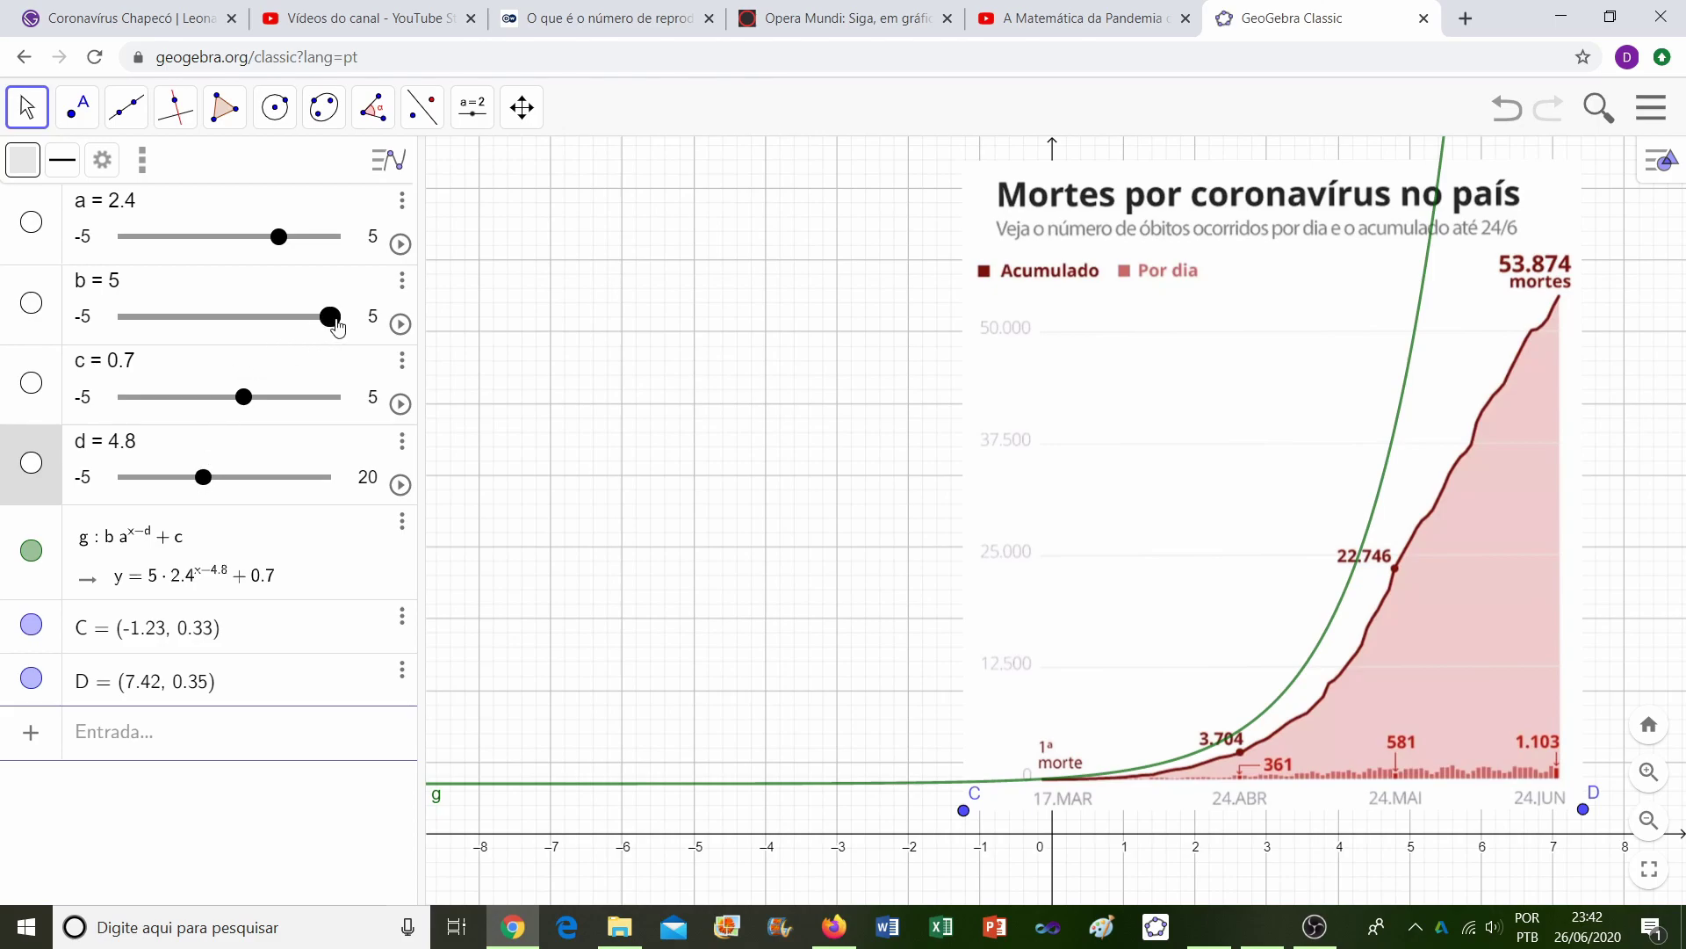
pyautogui.moveTo(333, 320); pyautogui.dragTo(292, 337)
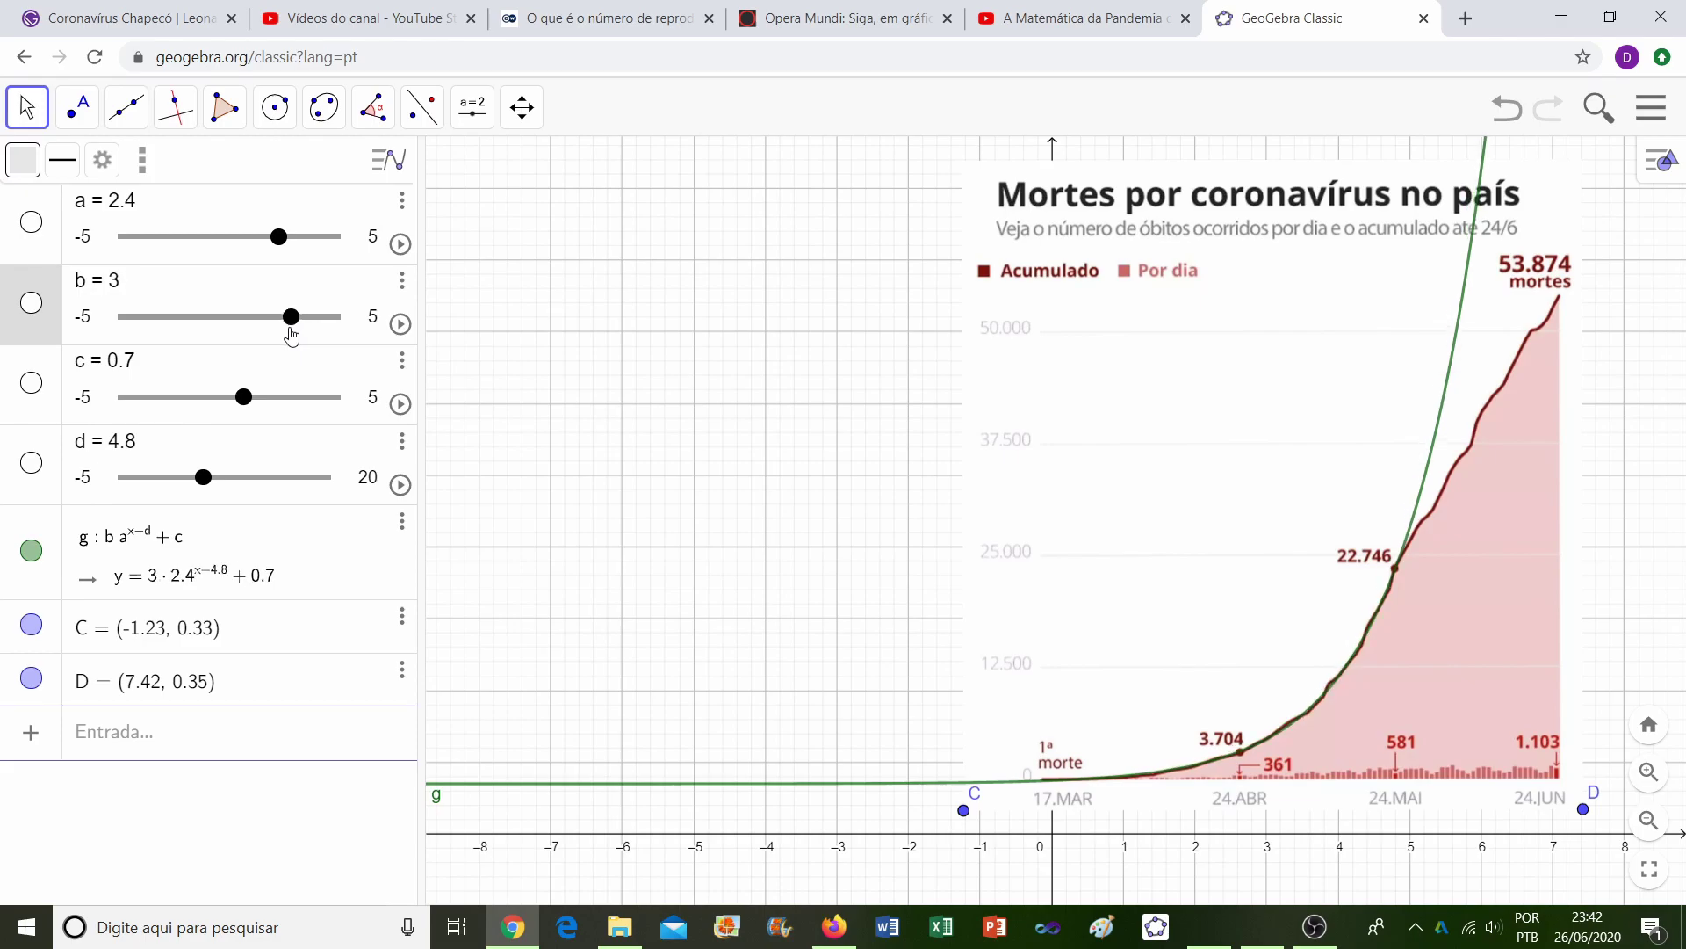